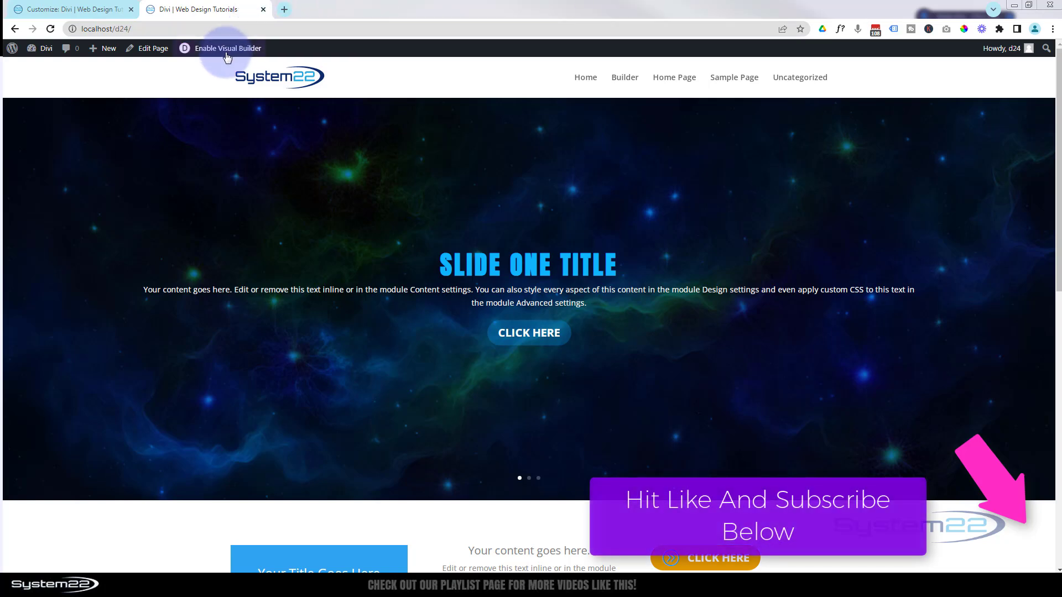
# - From the + New admin-bar menu, open a new Page editor in a background tab
pyautogui.moveTo(111, 55)
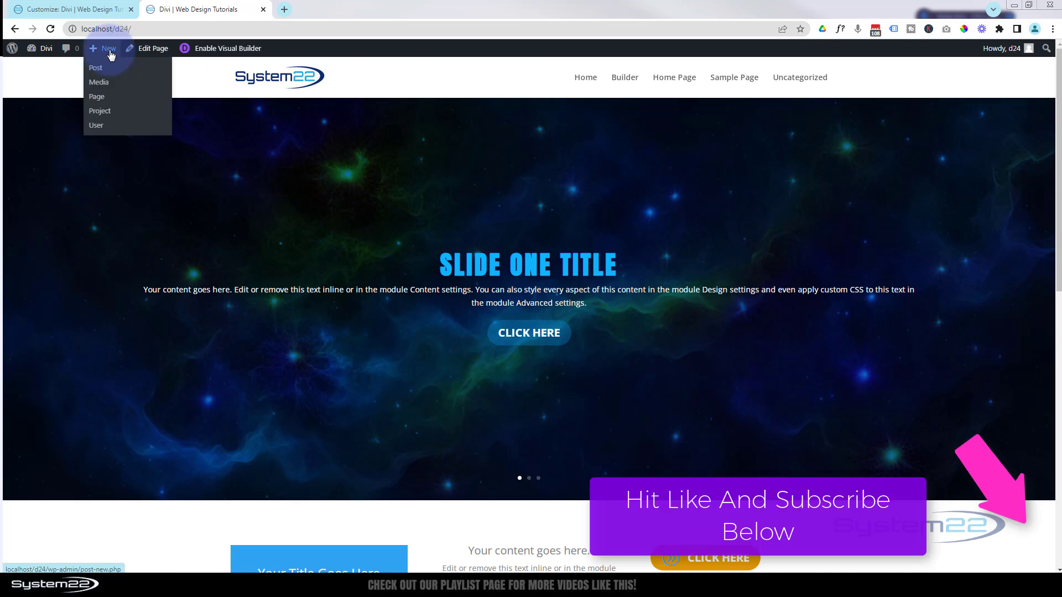
pyautogui.middleClick(93, 98)
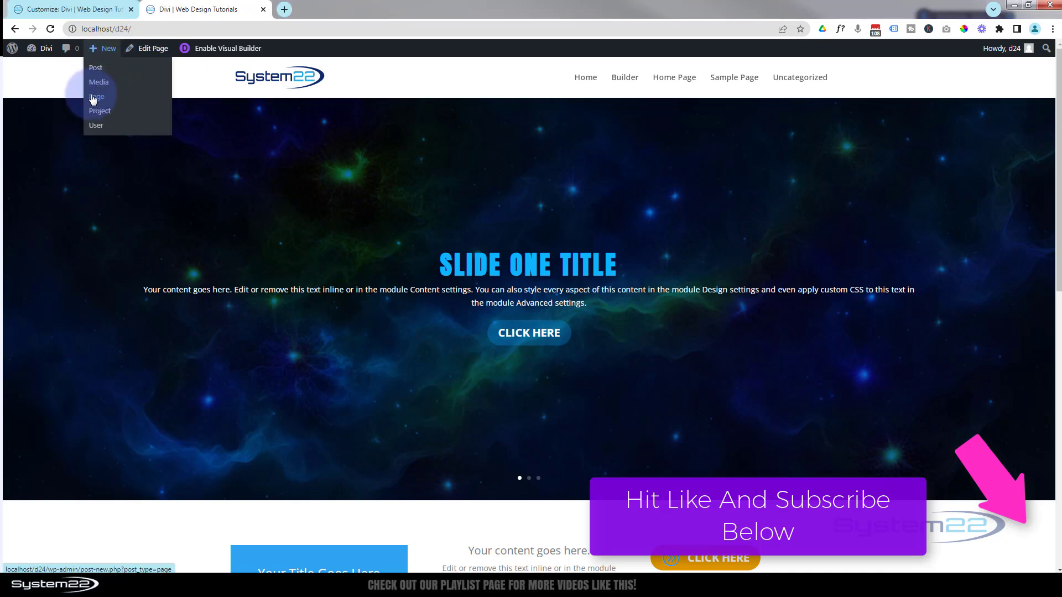
# - Title the new page 'Rows' and launch it in the Divi Builder
pyautogui.click(367, 11)
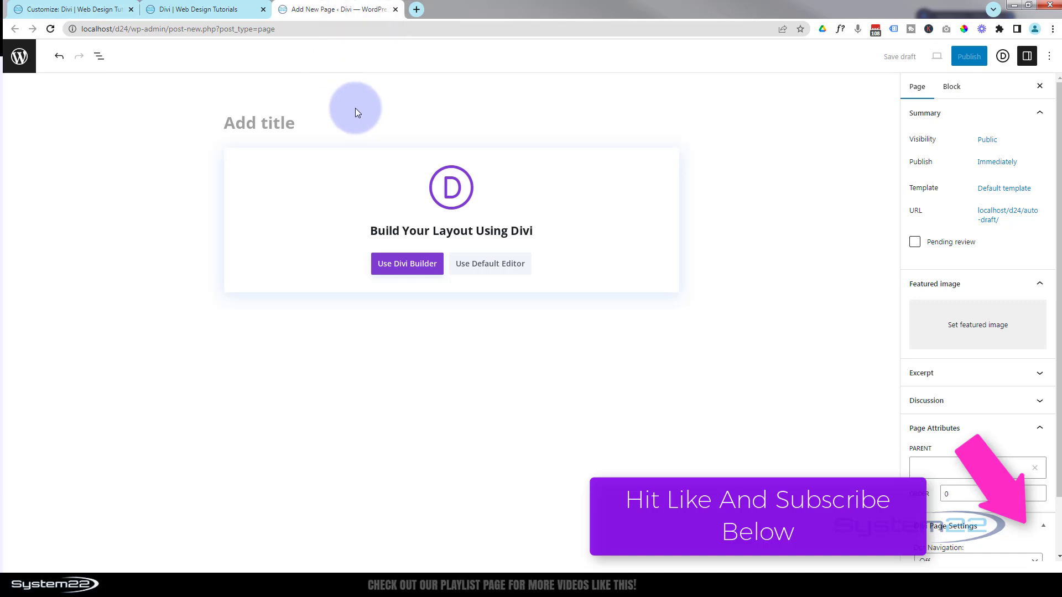
pyautogui.write('Rows')
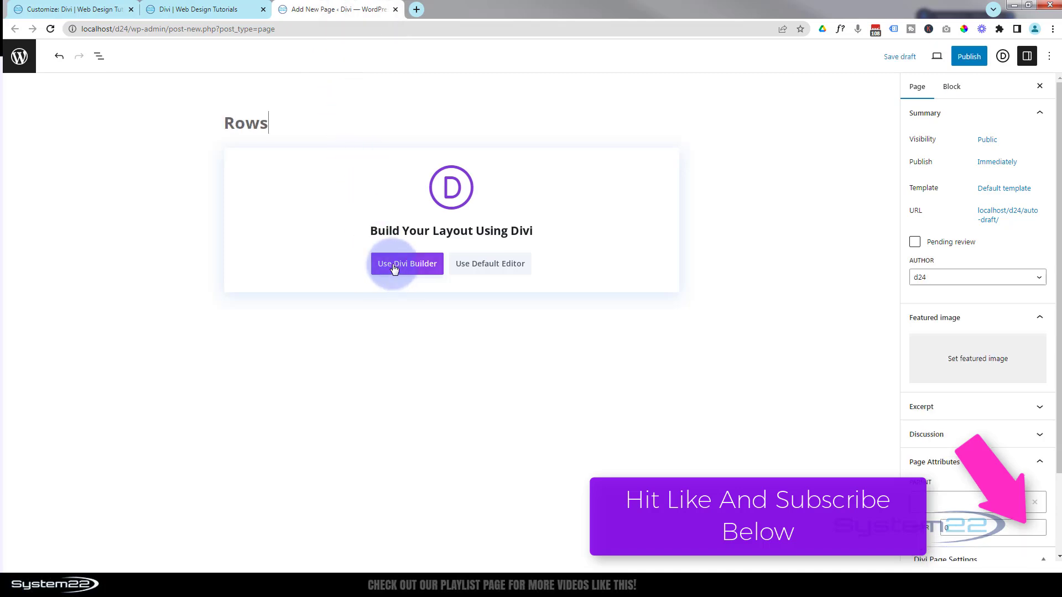
pyautogui.click(387, 270)
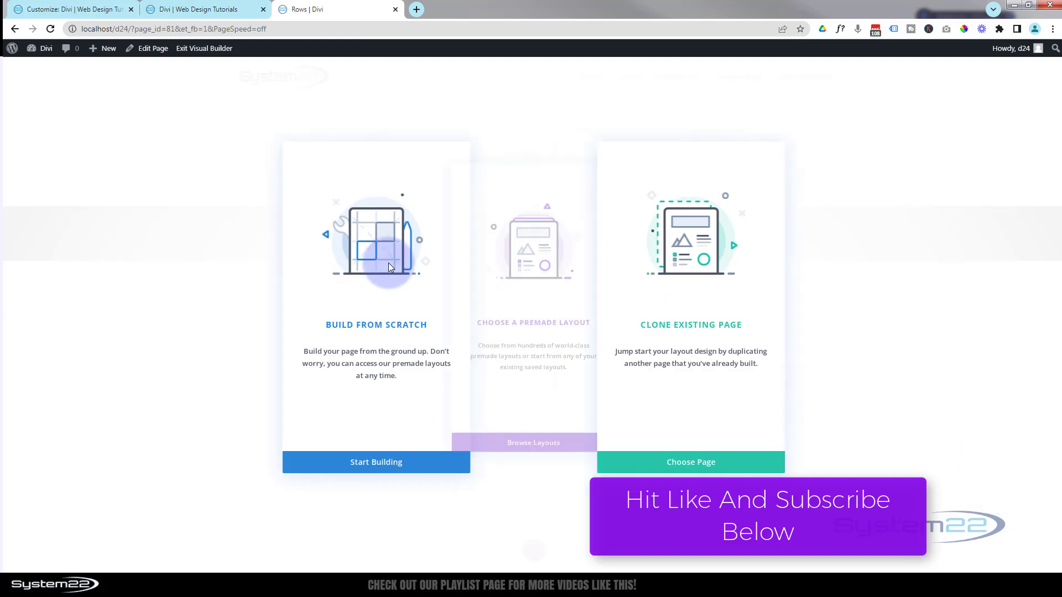
# - Start from scratch with a one-column row holding a saved Call To Action module
pyautogui.click(316, 462)
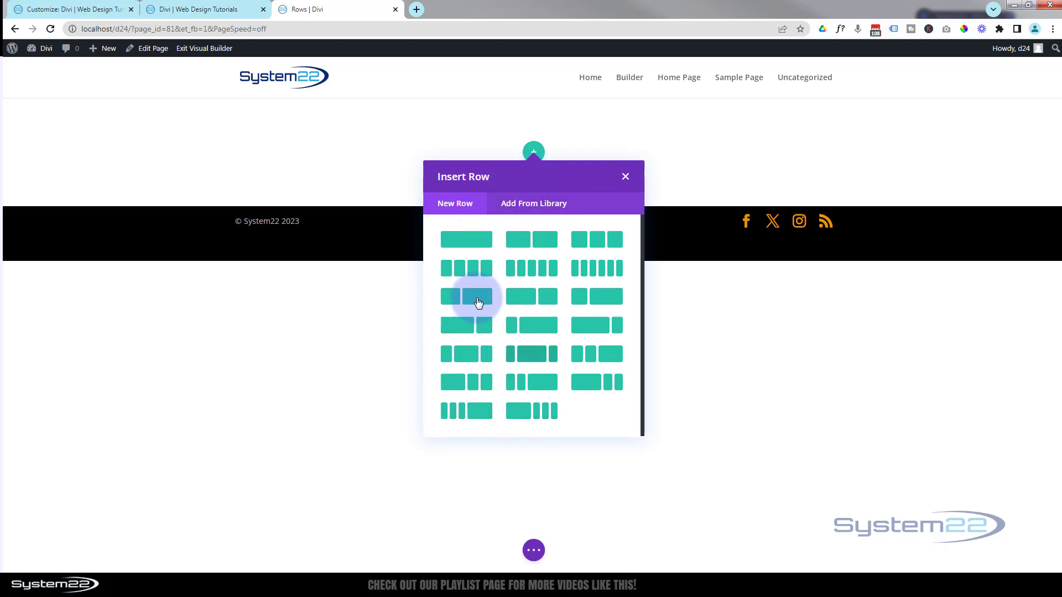
pyautogui.click(475, 246)
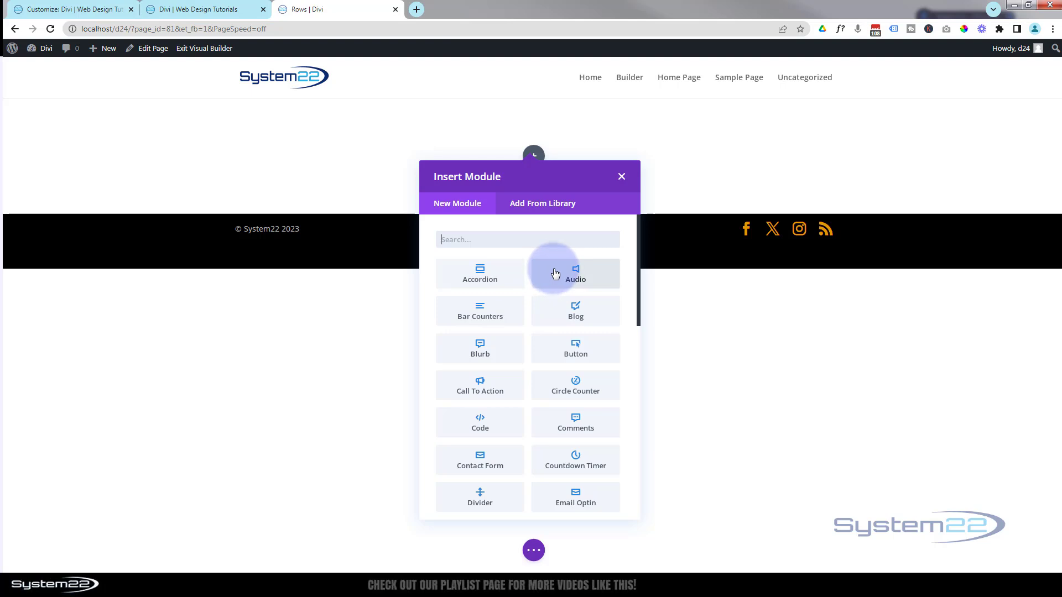
pyautogui.click(484, 393)
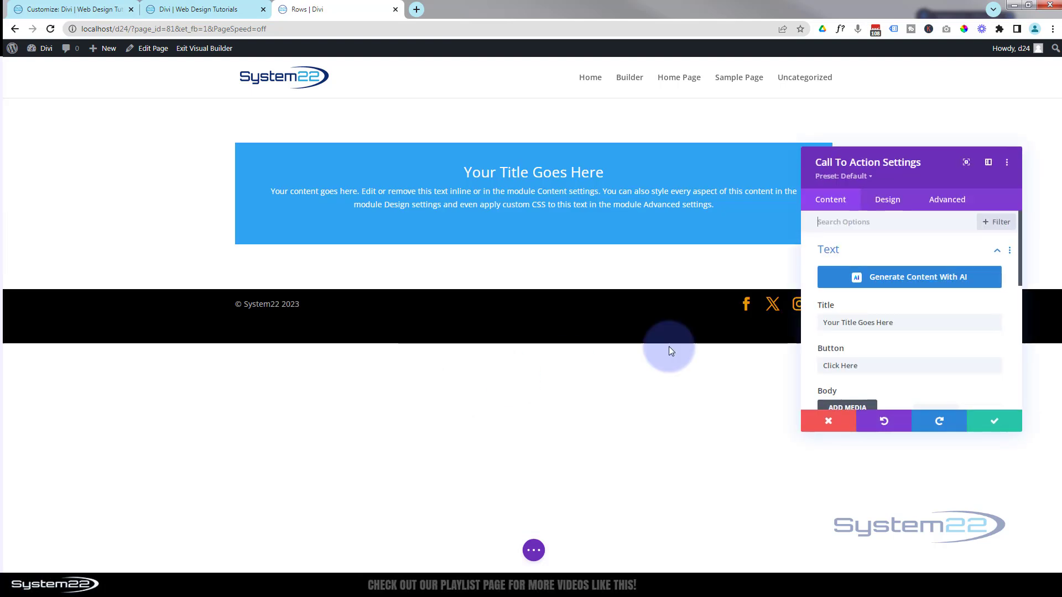
pyautogui.click(991, 421)
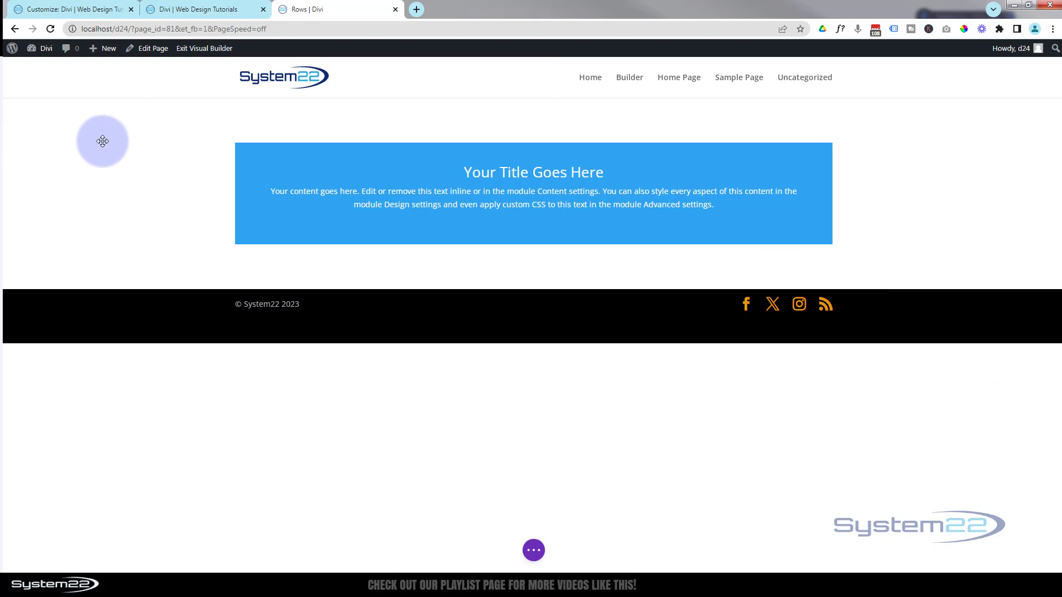
# - Set the section's background colour to blue #0c71c3 and save it
pyautogui.moveTo(103, 141)
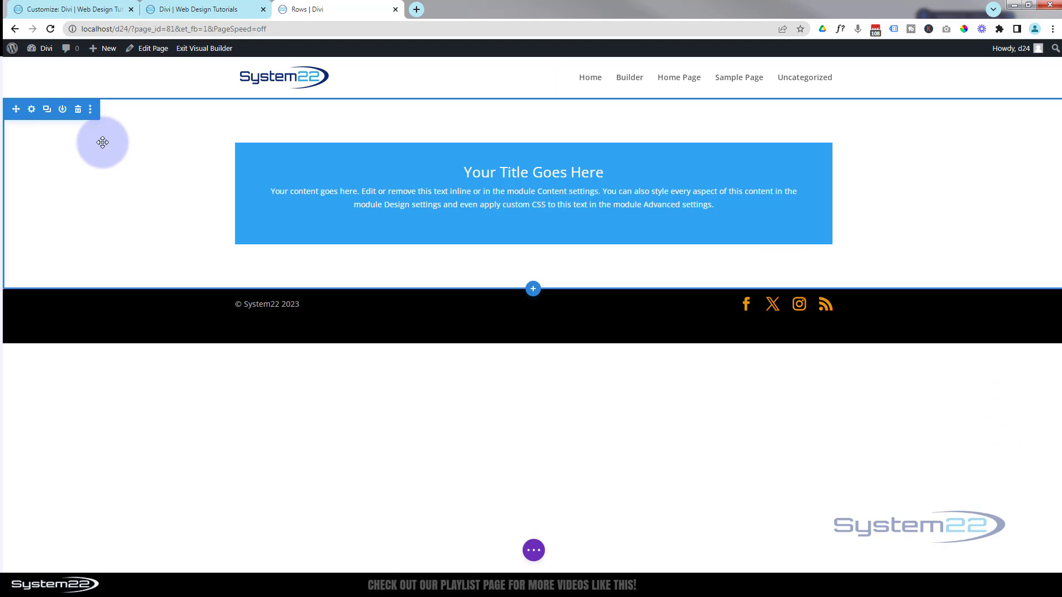
pyautogui.click(32, 112)
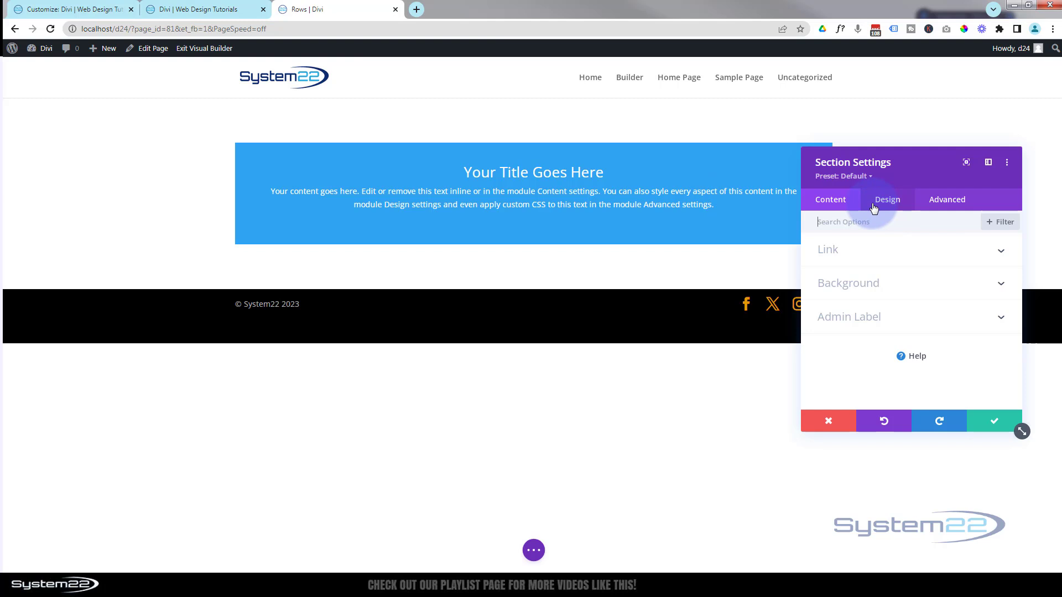
pyautogui.click(860, 285)
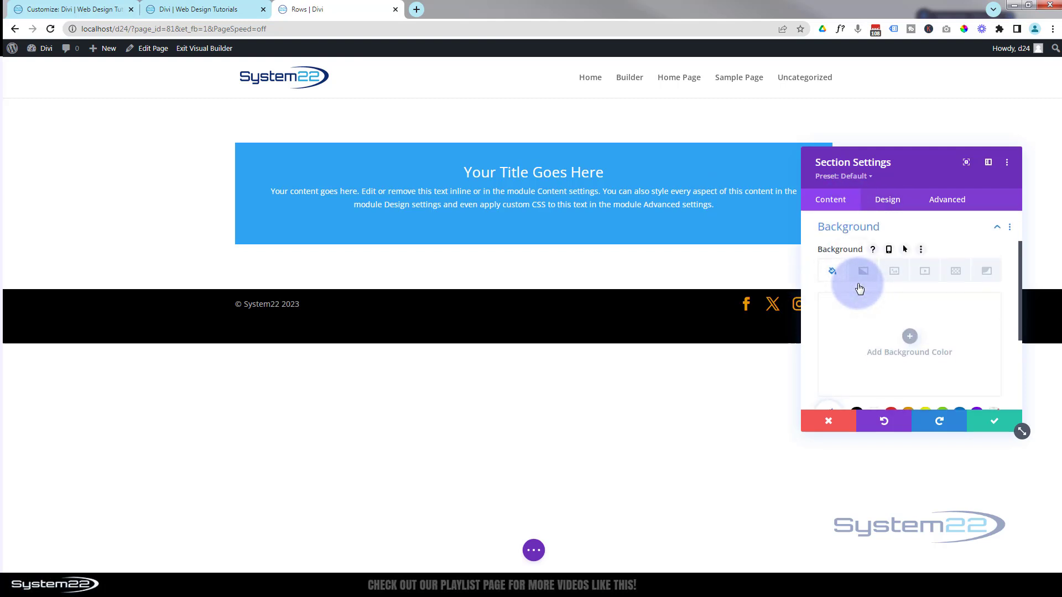
pyautogui.scroll(-1, 860, 298)
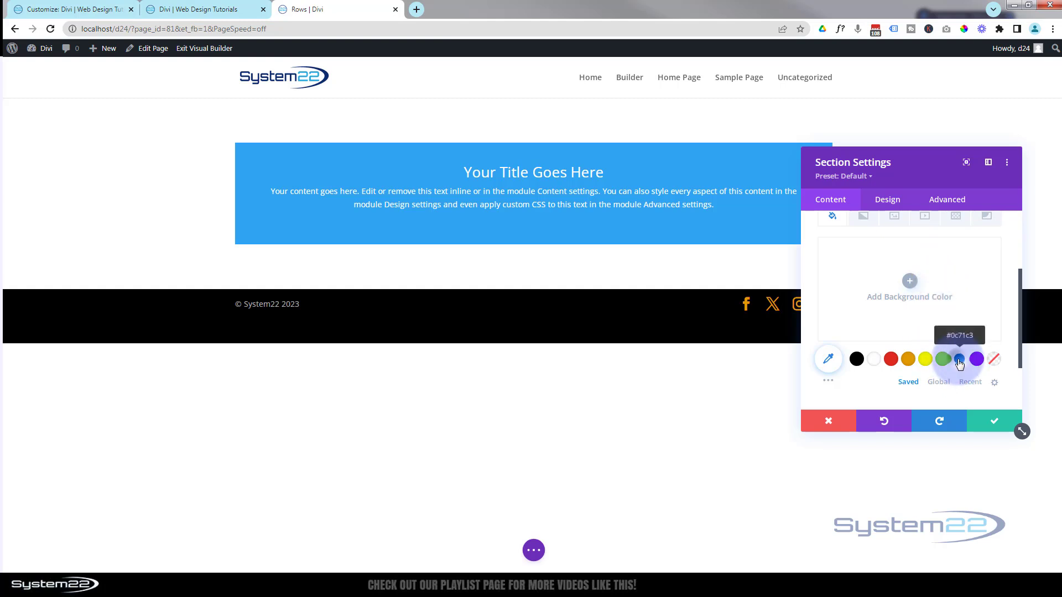
pyautogui.click(959, 361)
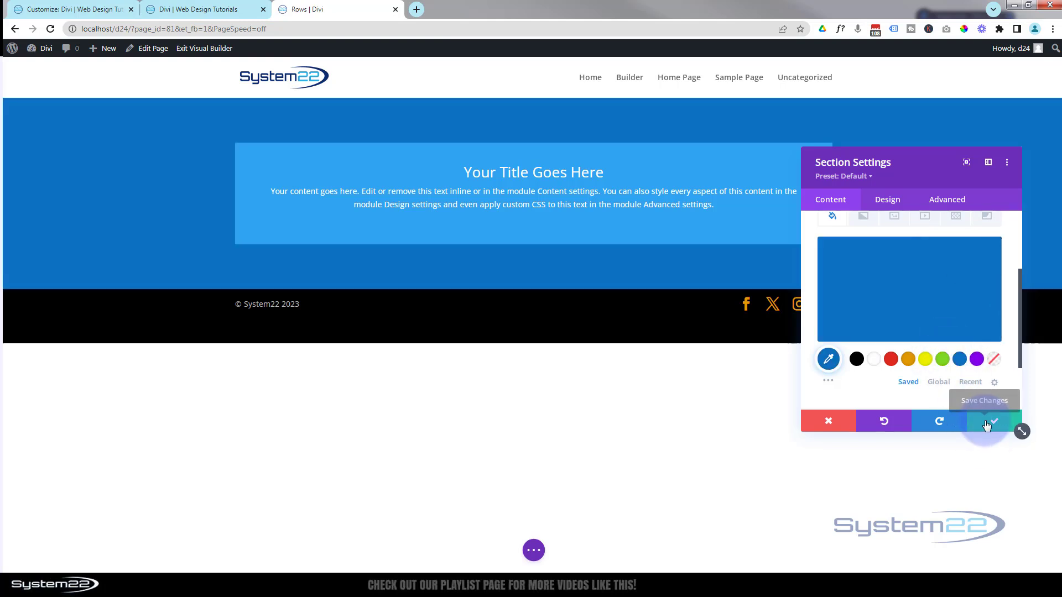
pyautogui.click(987, 425)
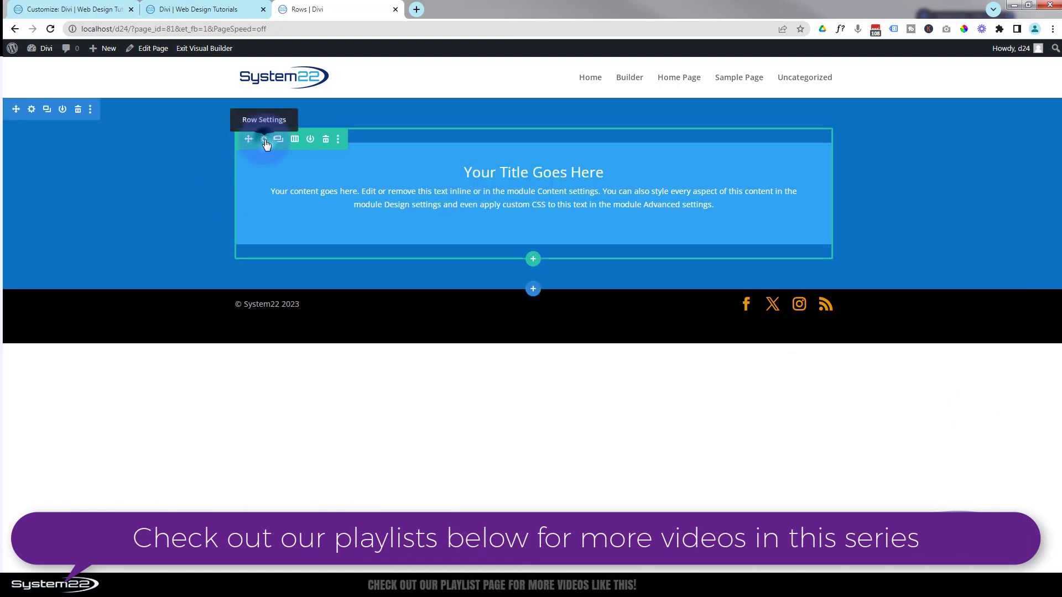
# - Add a green #7cda24 background colour to the row from the expanded swatches and save
pyautogui.click(265, 140)
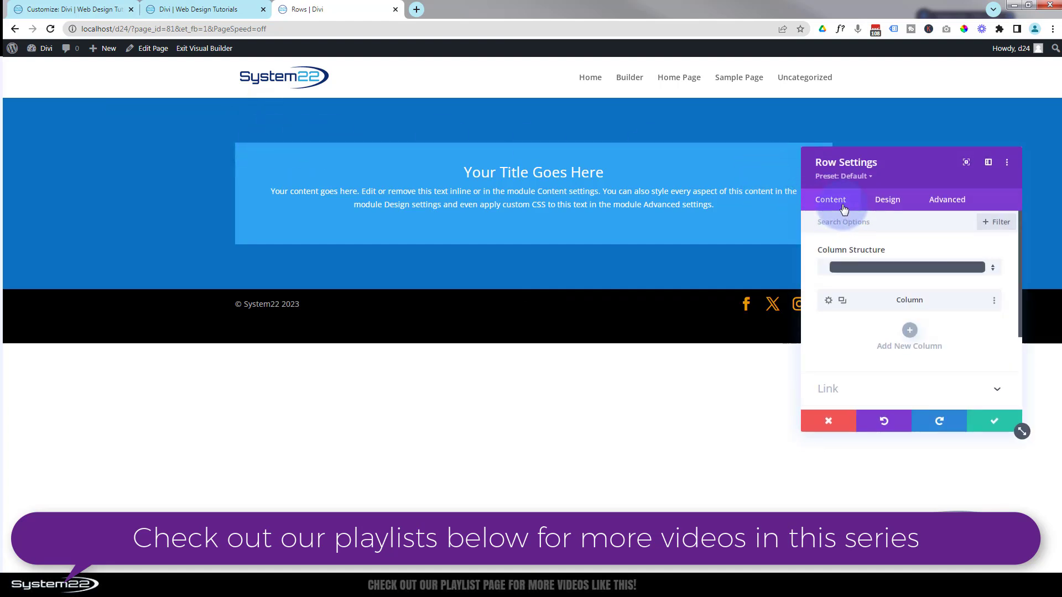
pyautogui.scroll(-3, 847, 281)
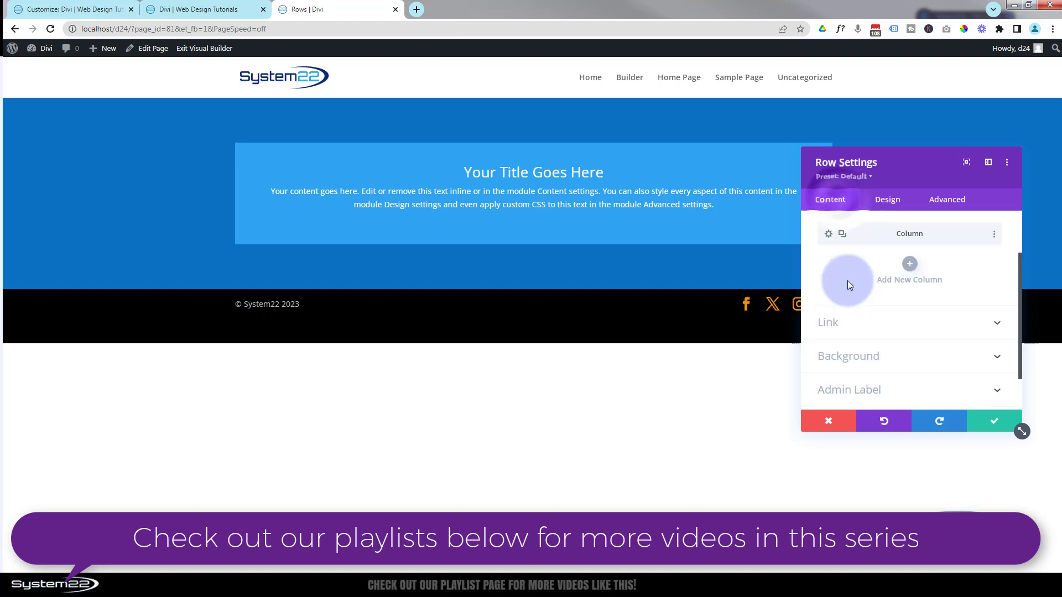
pyautogui.click(848, 308)
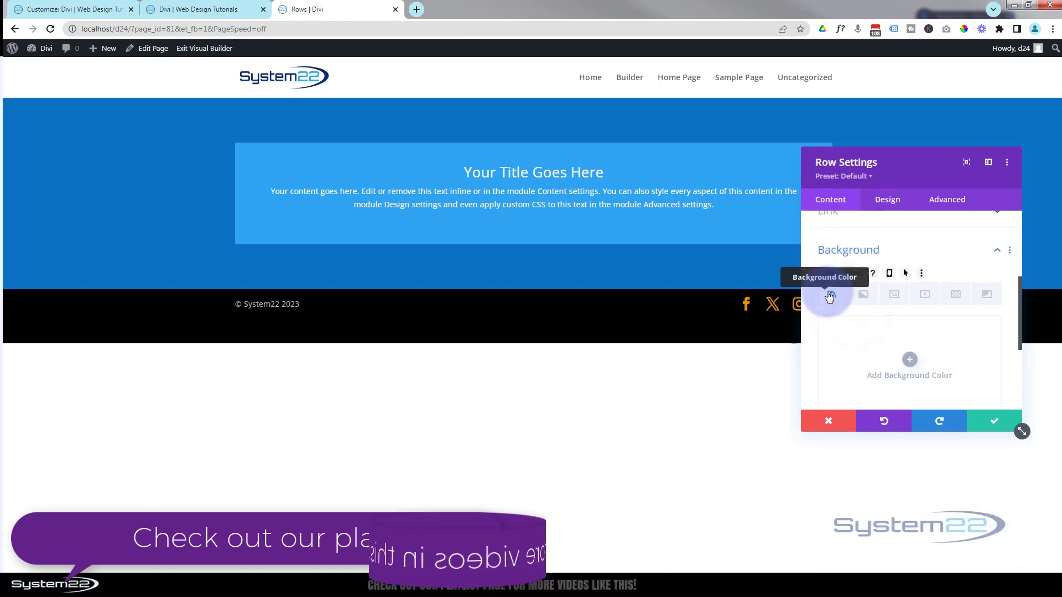
pyautogui.click(844, 341)
pyautogui.scroll(-2, 847, 344)
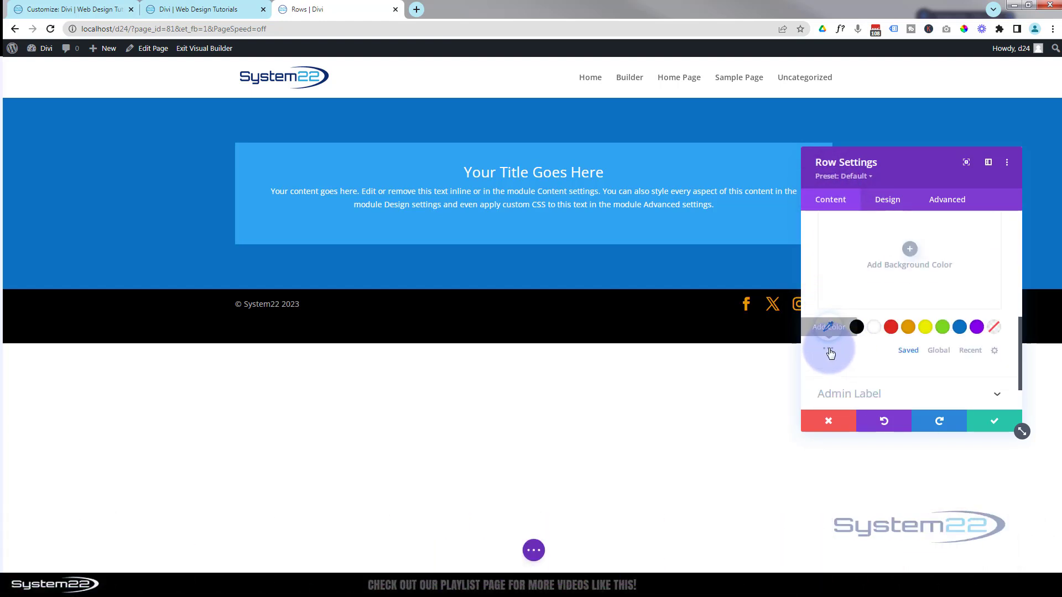
pyautogui.click(829, 348)
pyautogui.scroll(-2, 830, 354)
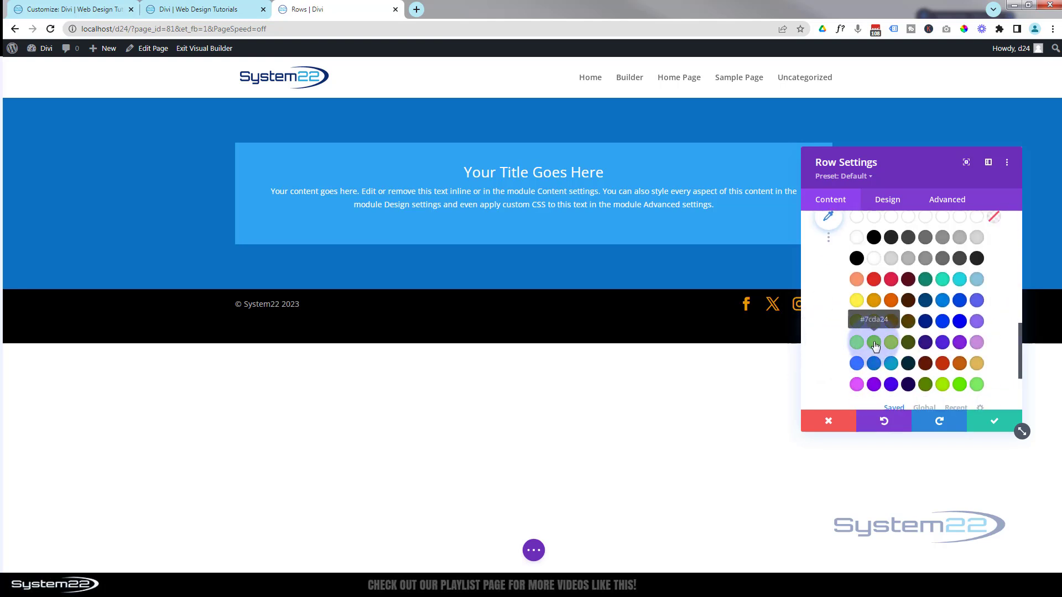
pyautogui.click(874, 342)
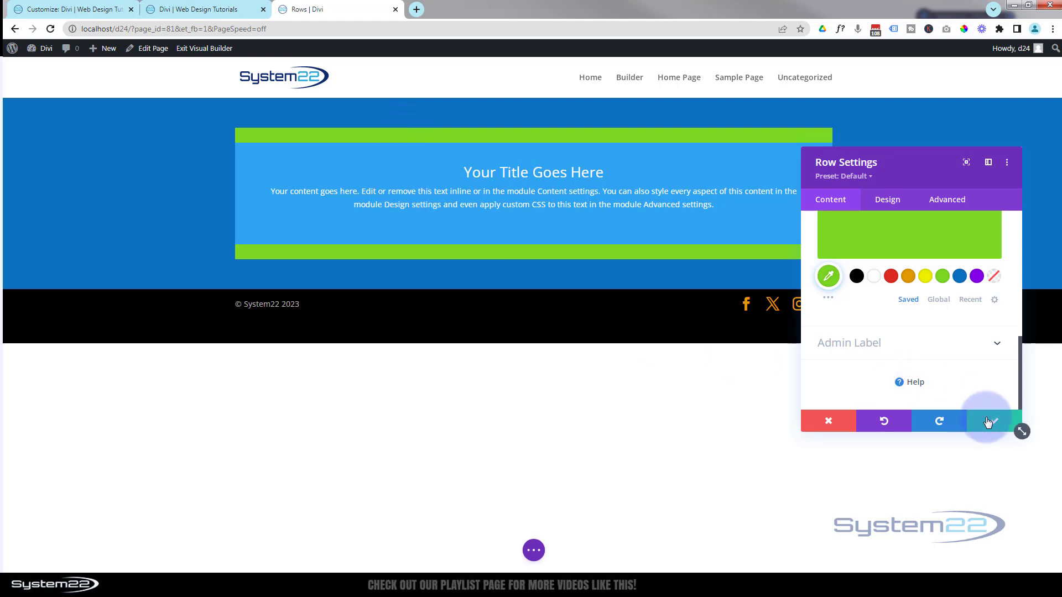
pyautogui.click(994, 422)
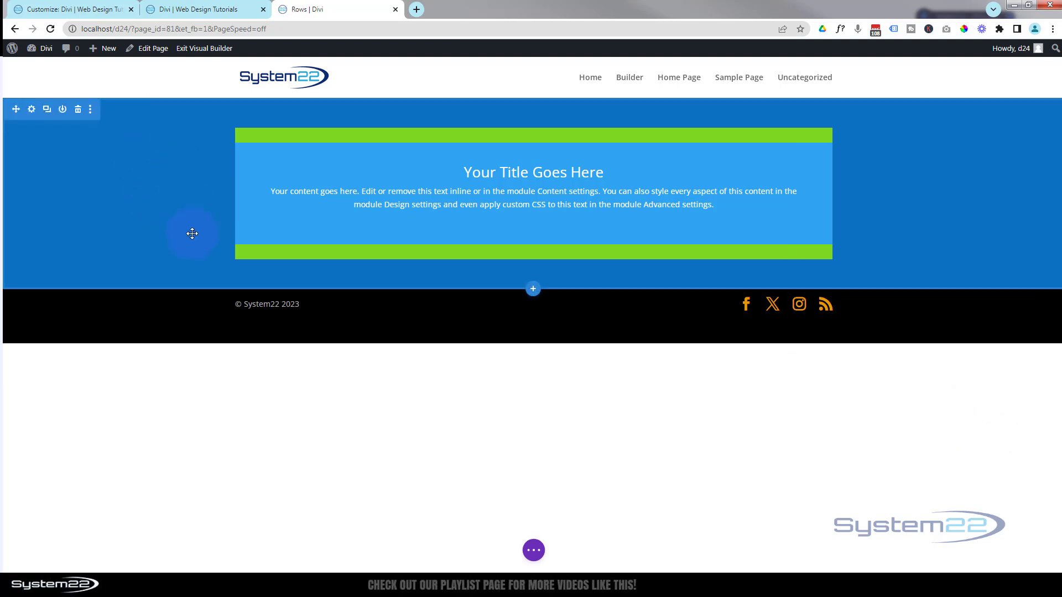
# - Reopen the section settings, move the panel to the centre, and show the Design options
pyautogui.moveTo(320, 145)
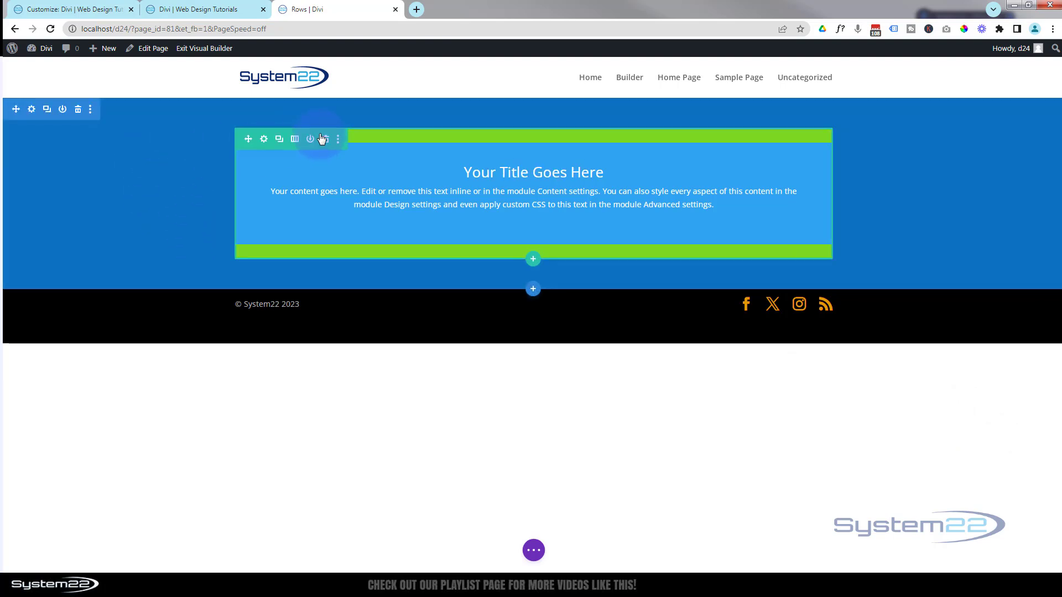
pyautogui.moveTo(415, 181)
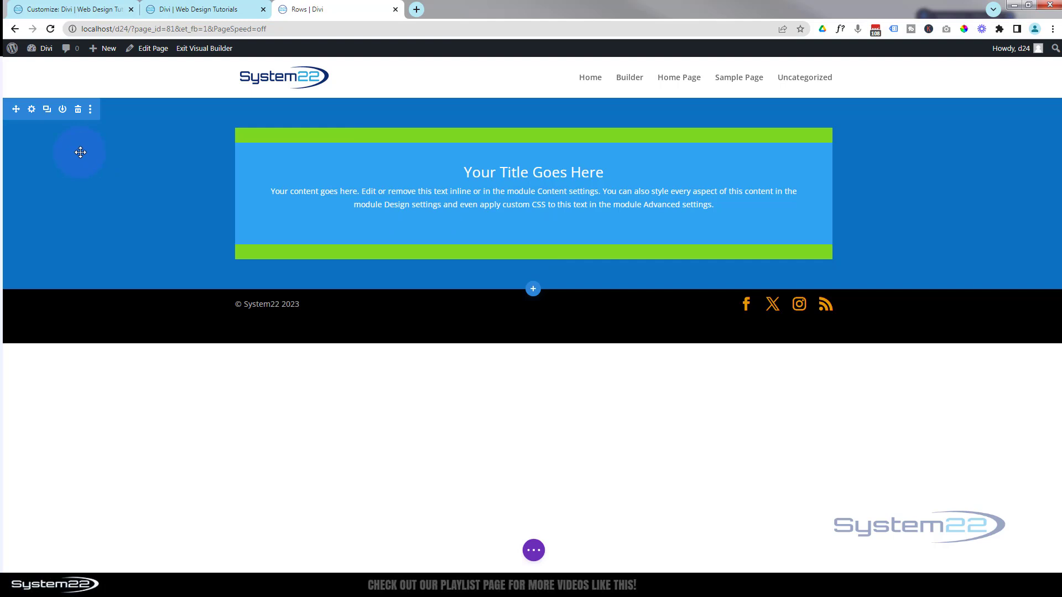
pyautogui.click(30, 112)
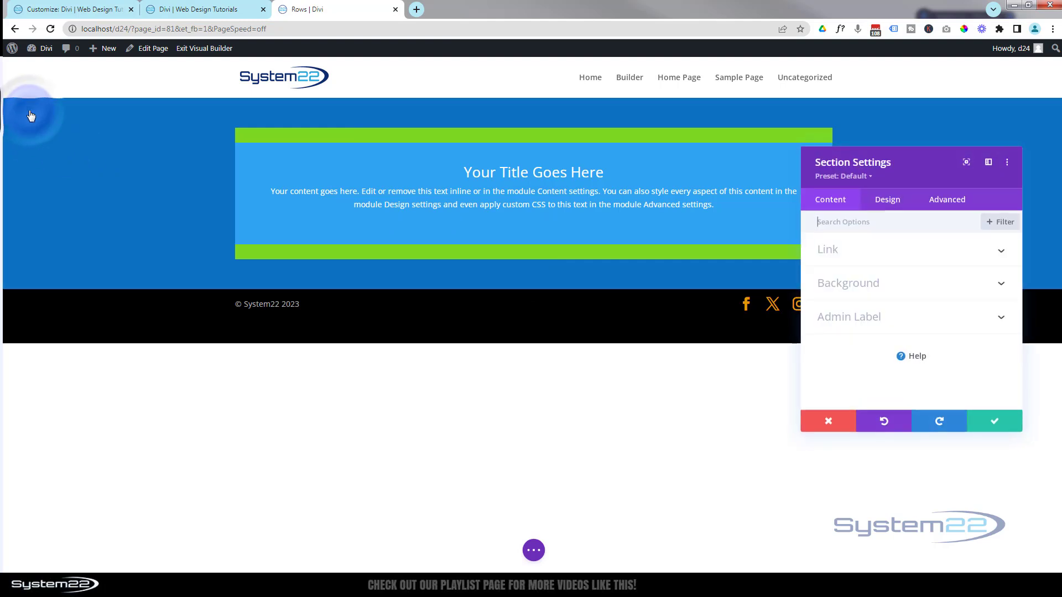
pyautogui.moveTo(838, 110); pyautogui.dragTo(594, 114)
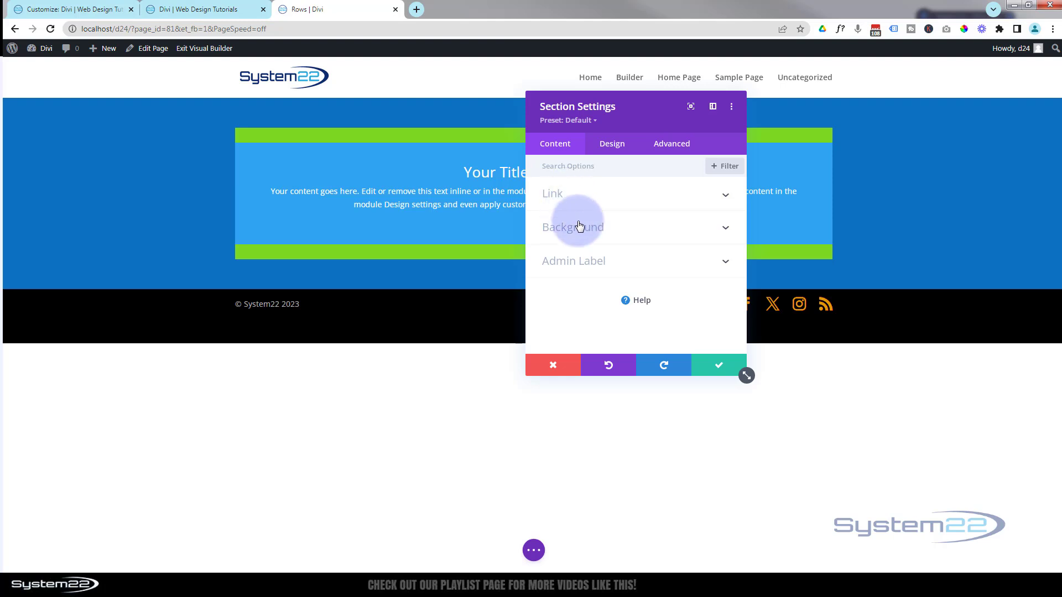
pyautogui.click(613, 145)
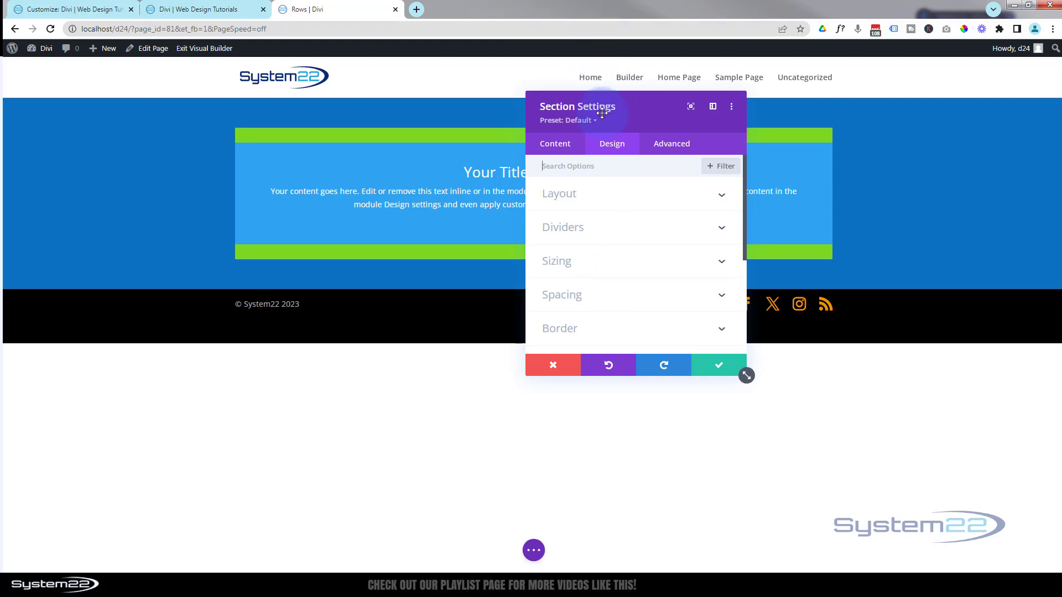
# - Glance at the section's Layout options, then expand its Dividers settings
pyautogui.click(611, 204)
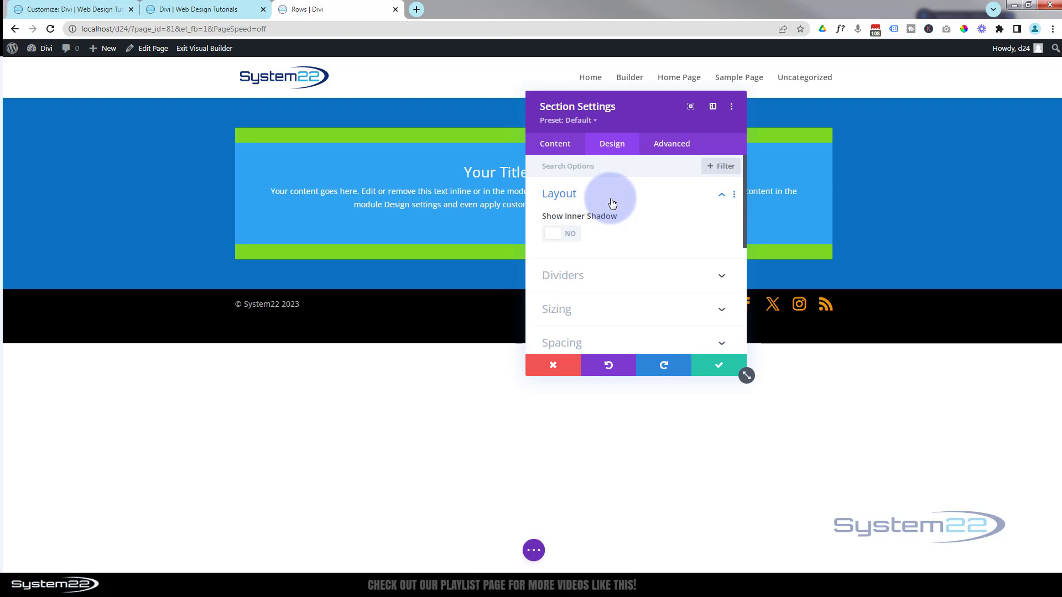
pyautogui.click(611, 204)
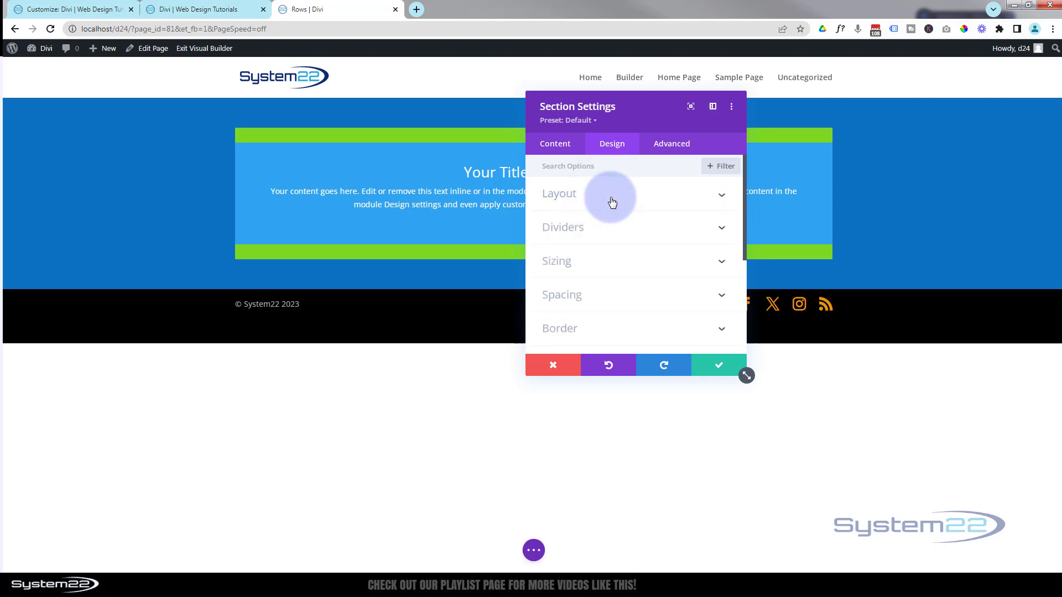
pyautogui.click(618, 236)
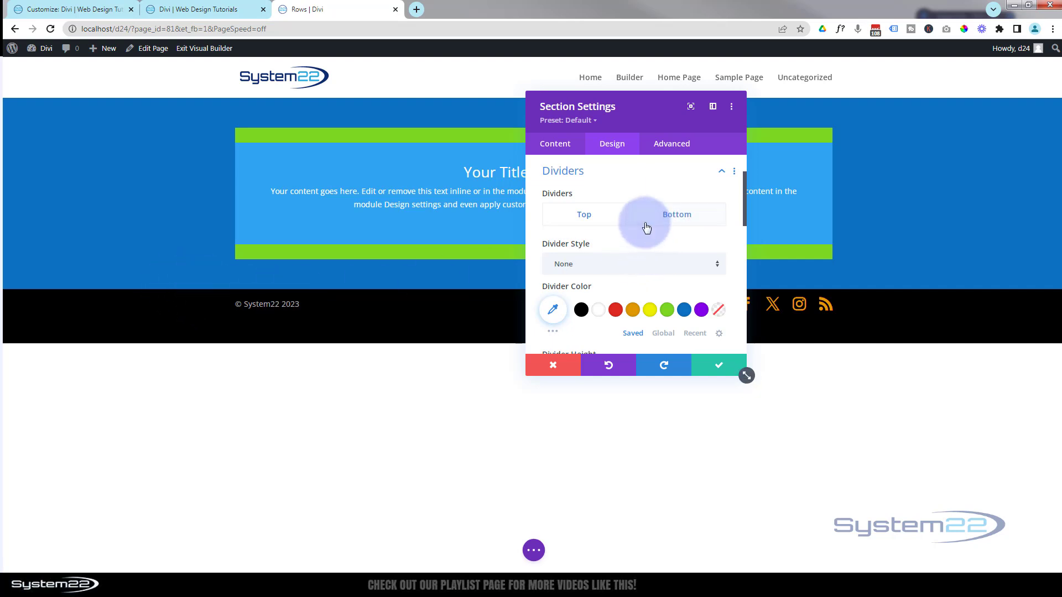
# - Preview black slanted and wave shapes as the section's bottom divider
pyautogui.click(669, 217)
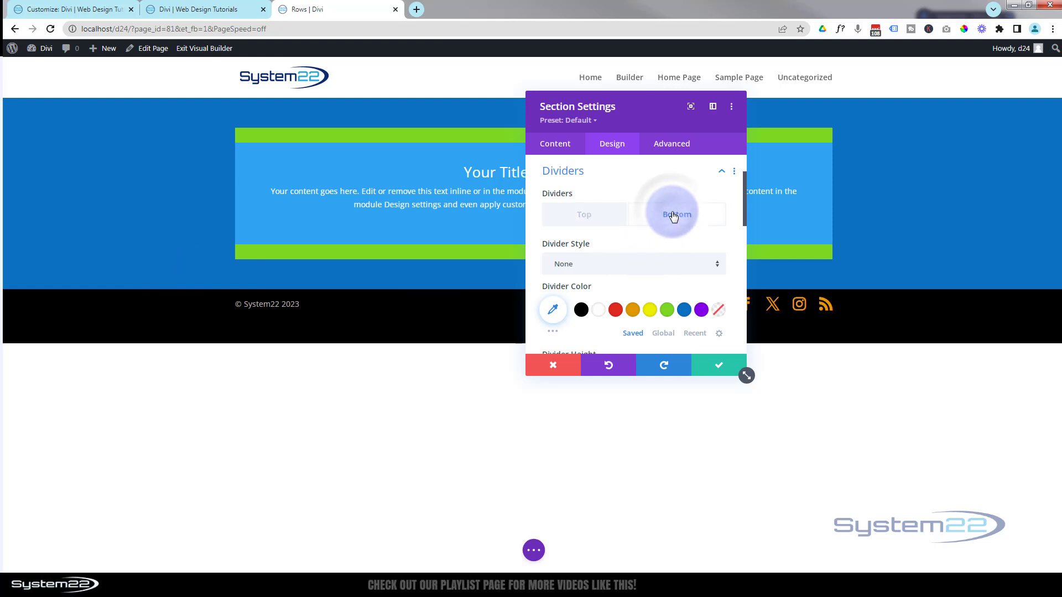
pyautogui.click(626, 266)
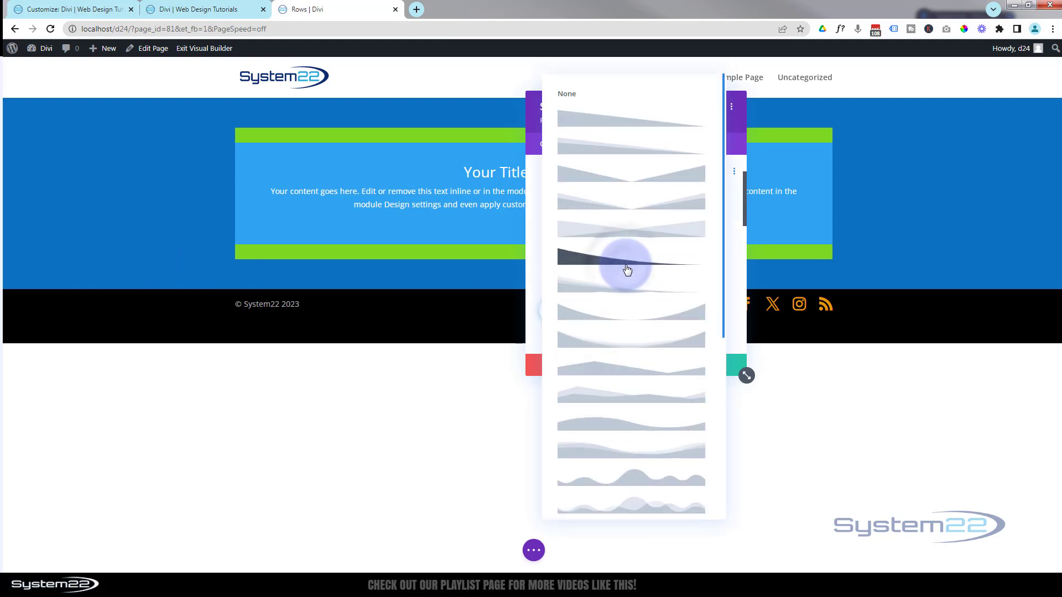
pyautogui.click(640, 232)
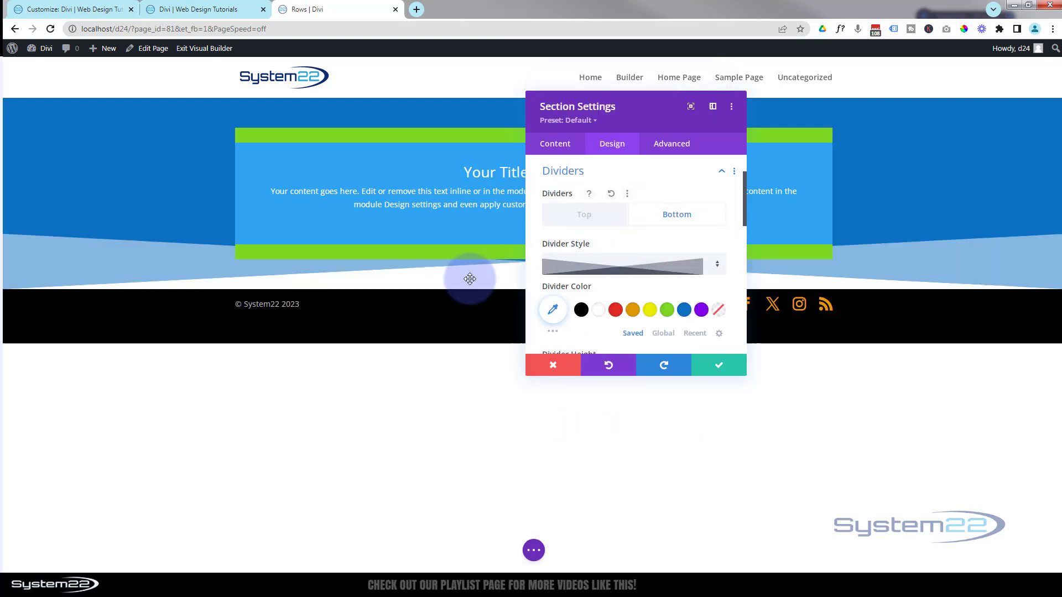
pyautogui.click(581, 310)
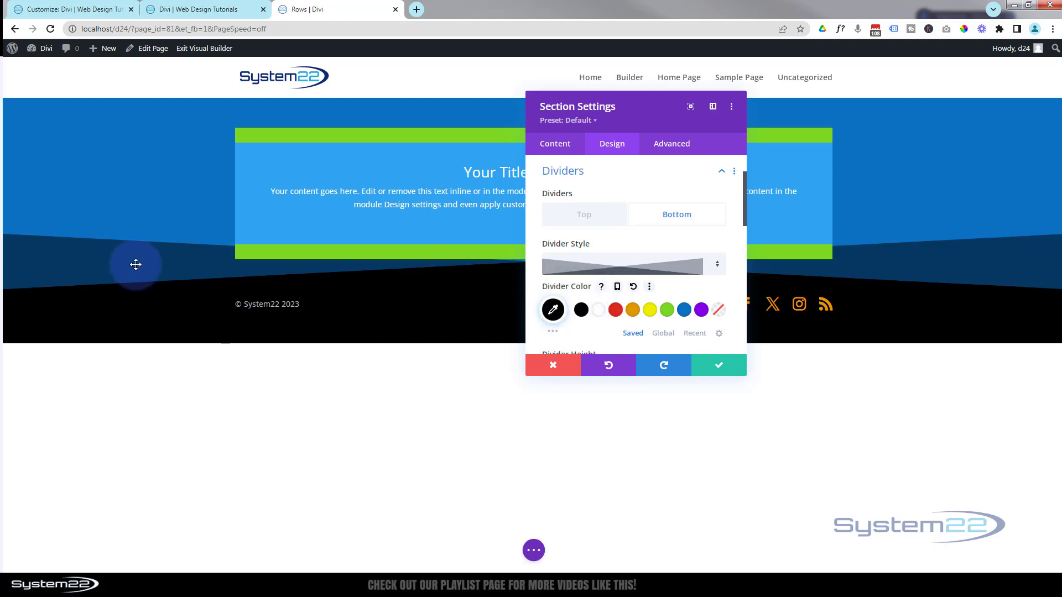
pyautogui.click(651, 265)
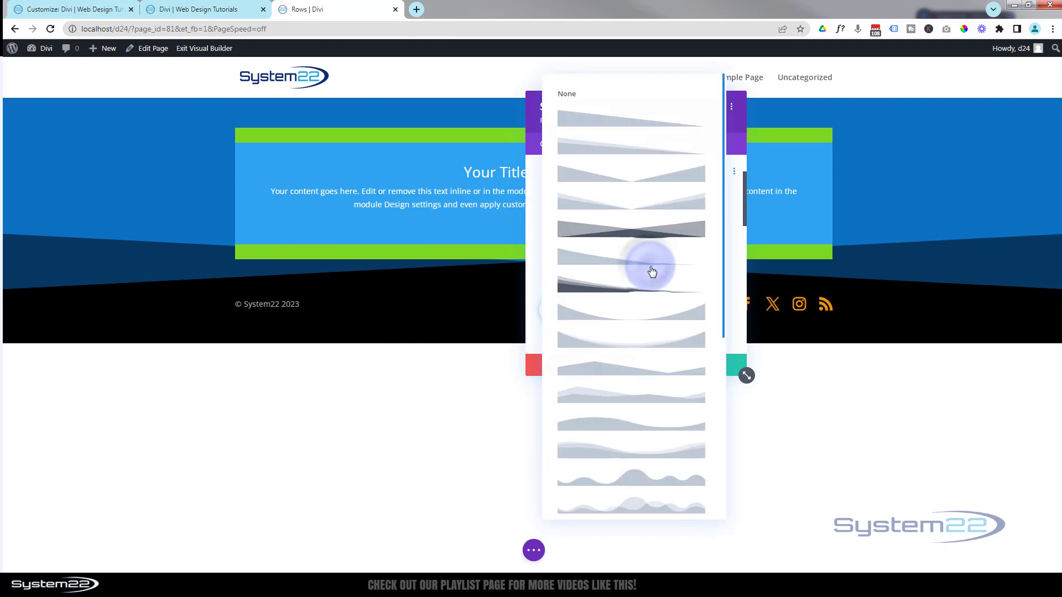
pyautogui.click(617, 460)
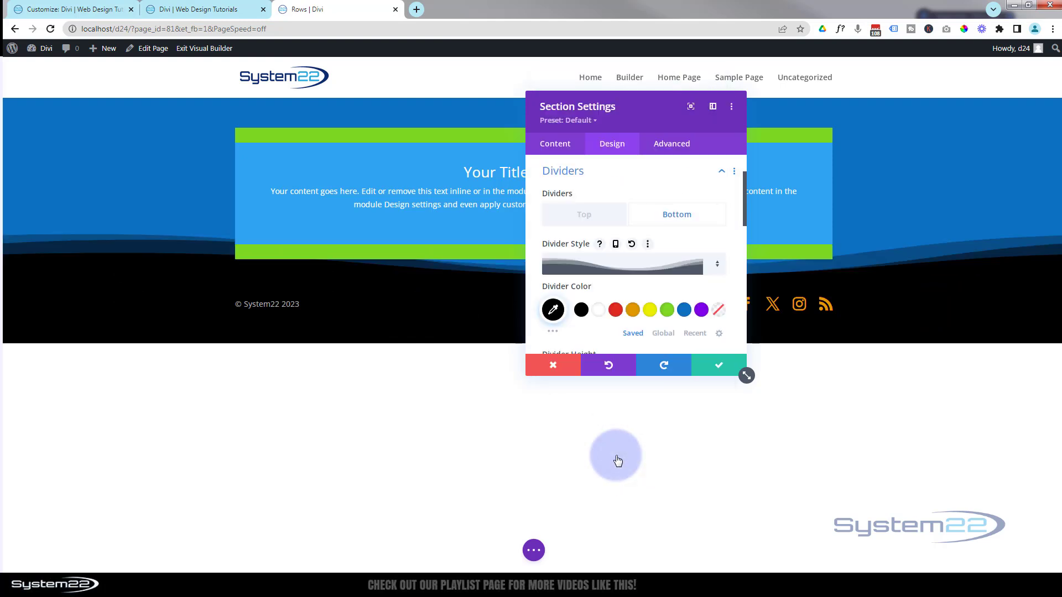
# - Set the bottom divider style back to None and collapse the Dividers settings
pyautogui.click(639, 265)
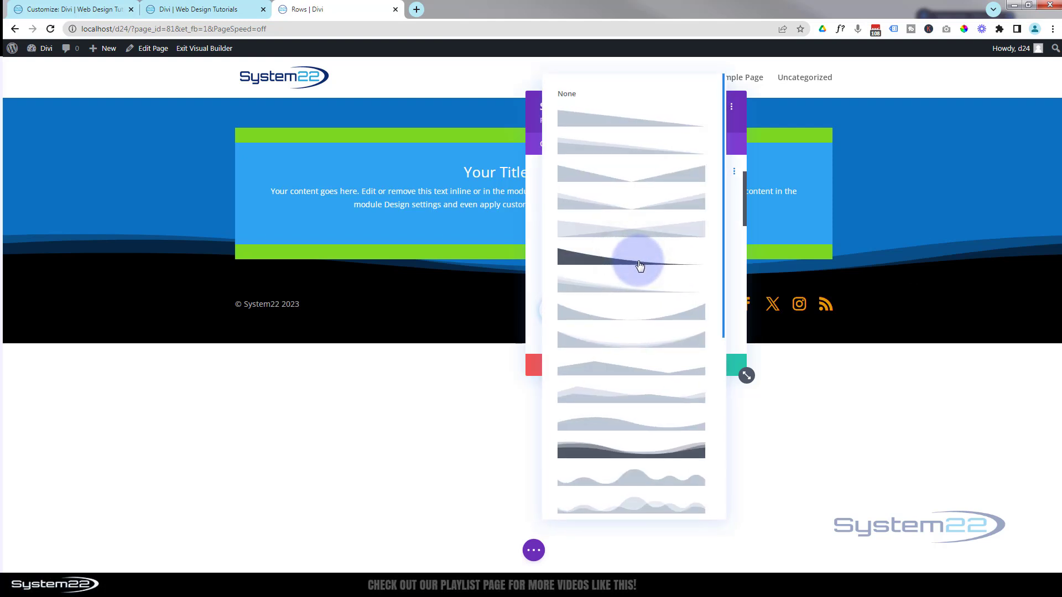
pyautogui.click(570, 94)
pyautogui.click(597, 273)
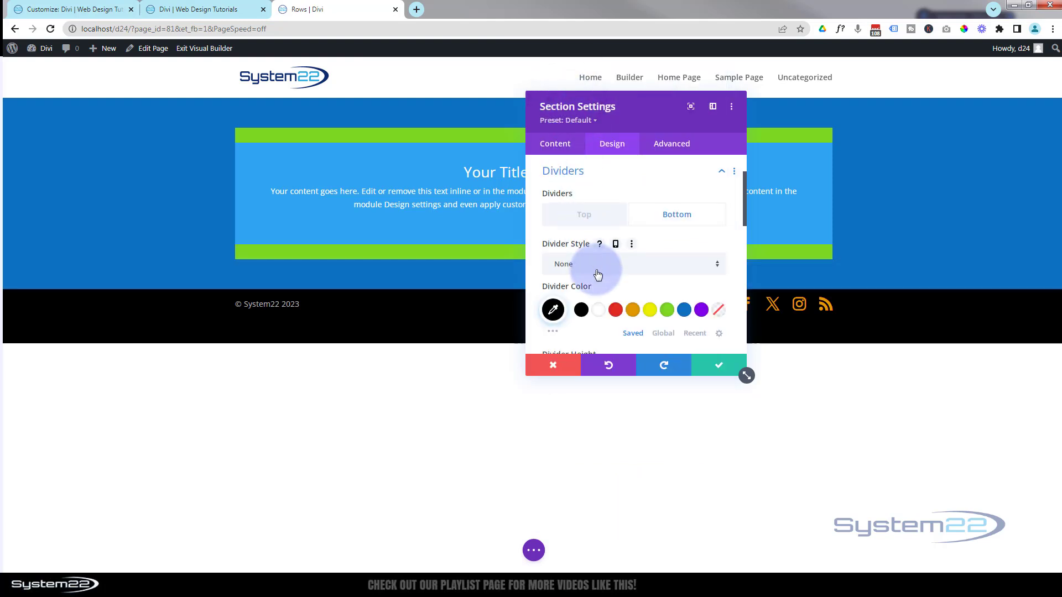
pyautogui.click(615, 173)
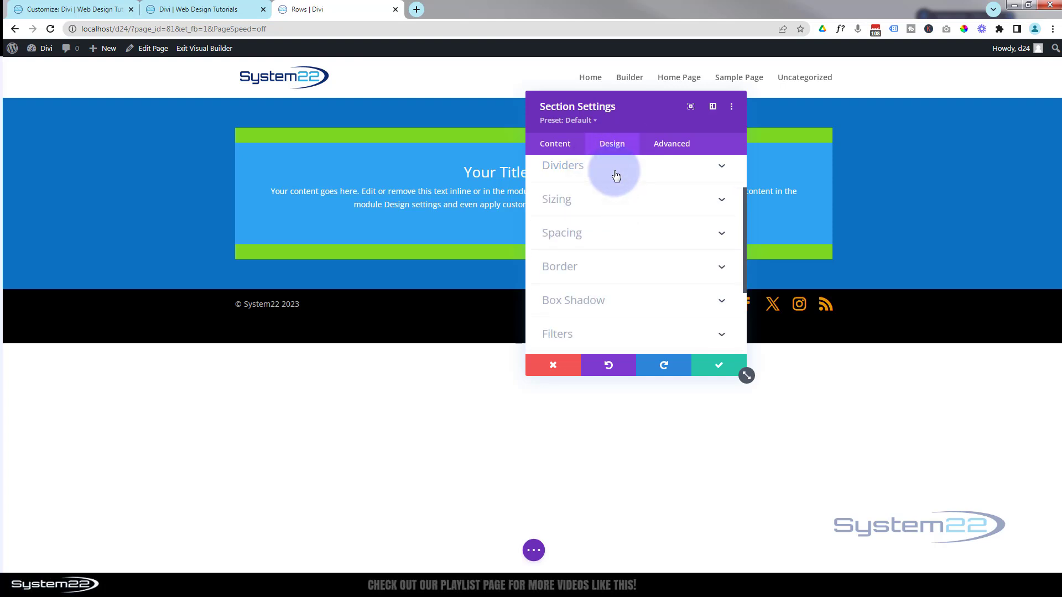
# - In Sizing, set the section width to 75% and centre its alignment
pyautogui.click(542, 201)
pyautogui.click(611, 208)
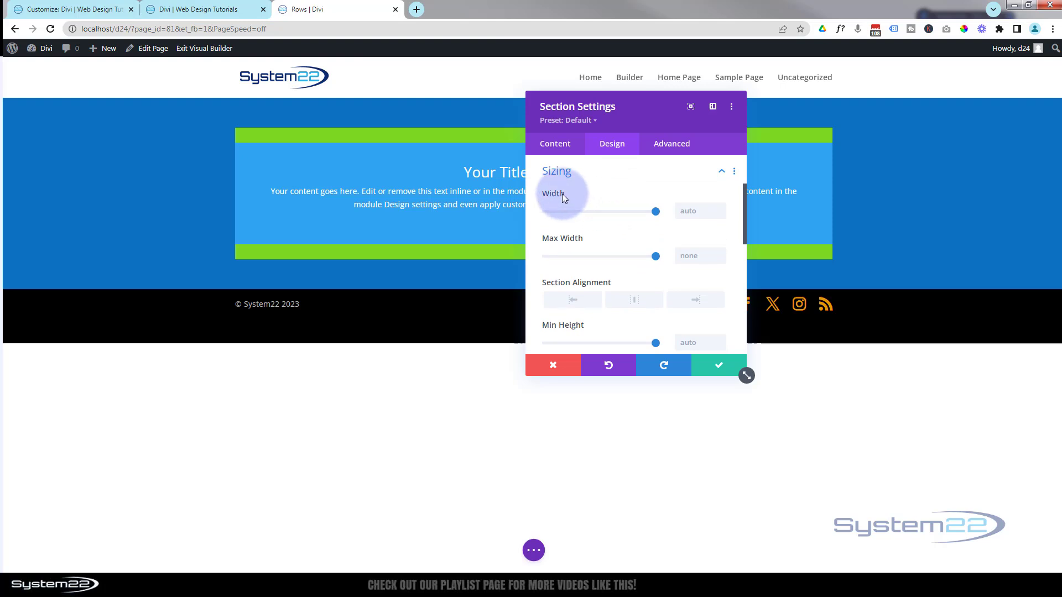
pyautogui.click(688, 210)
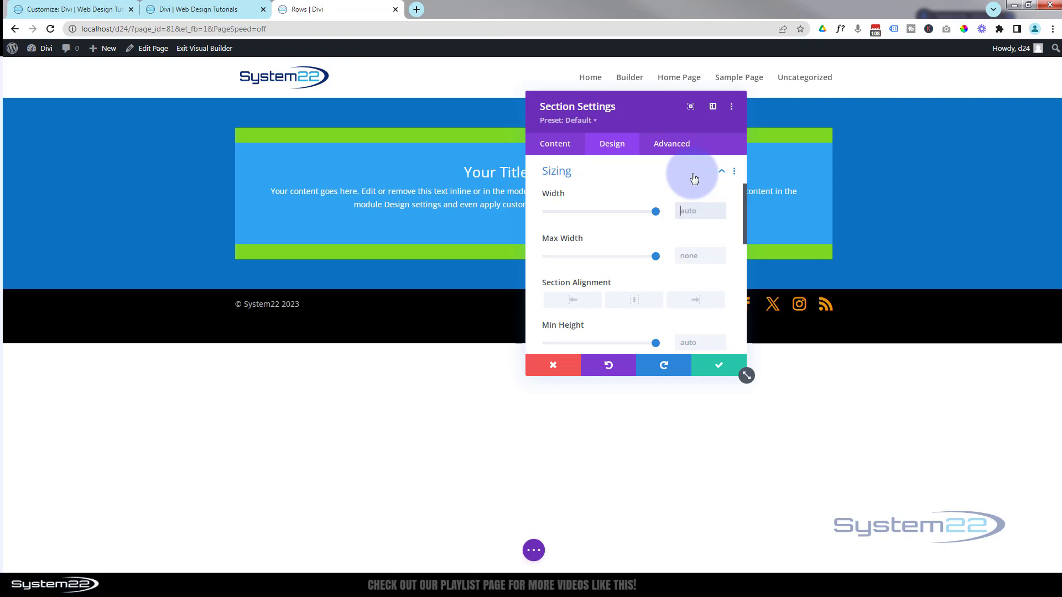
pyautogui.write('75%')
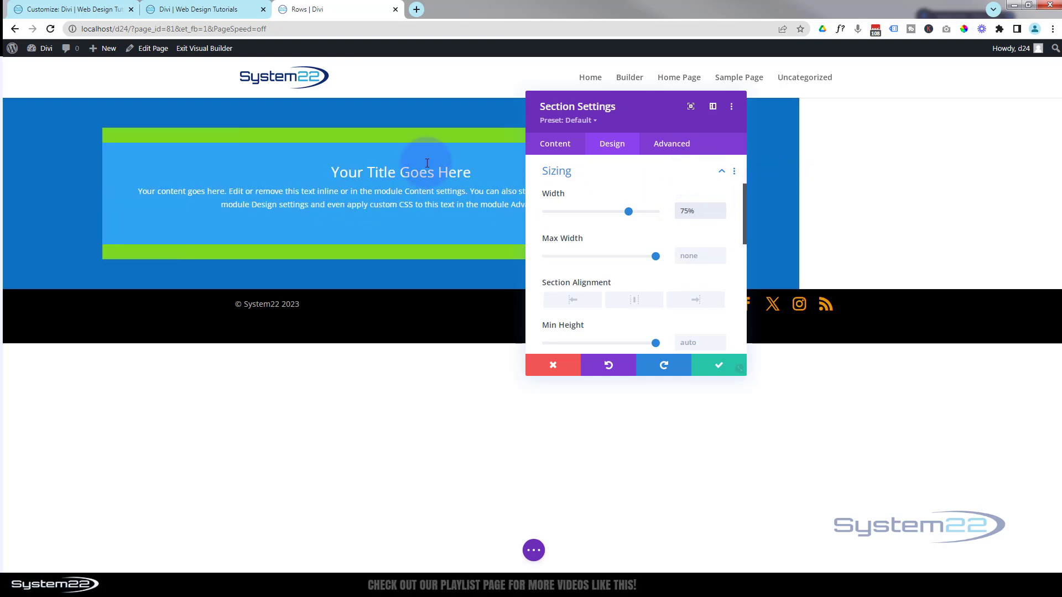
pyautogui.click(639, 303)
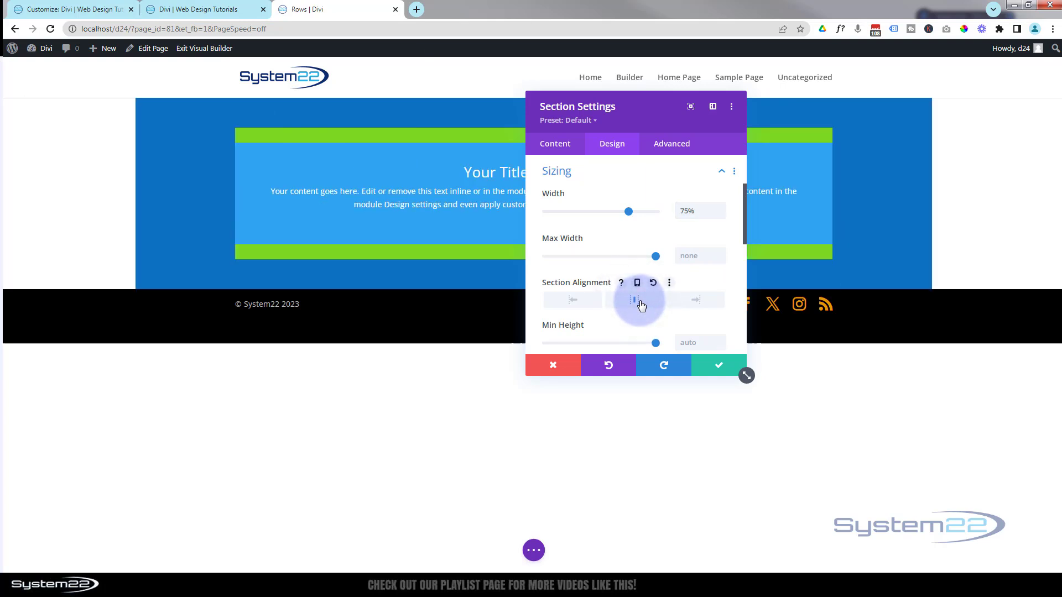
# - Change the section width from 75% to 960px
pyautogui.click(694, 209)
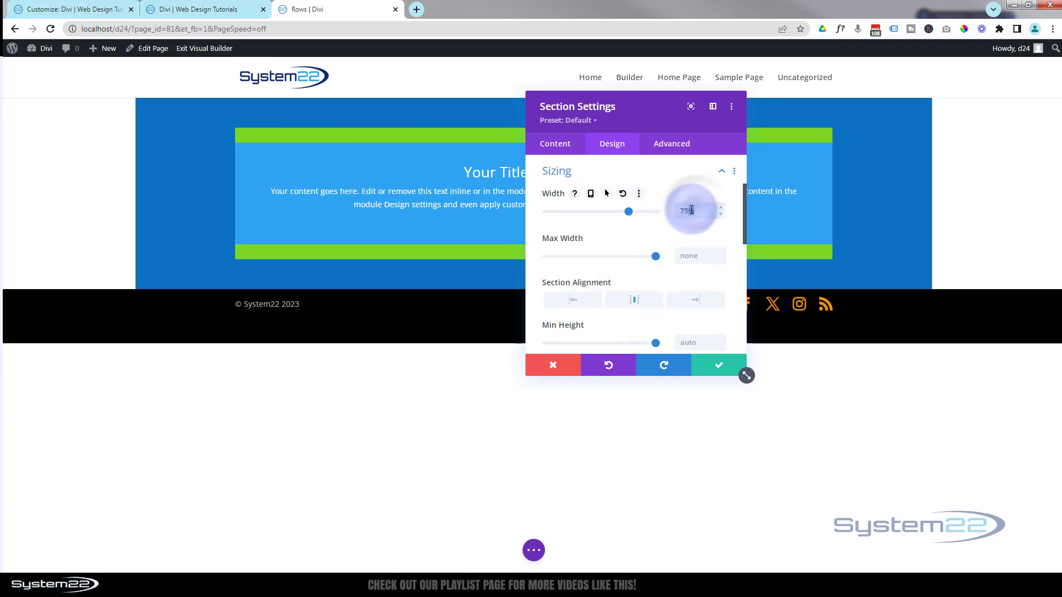
pyautogui.doubleClick(695, 211)
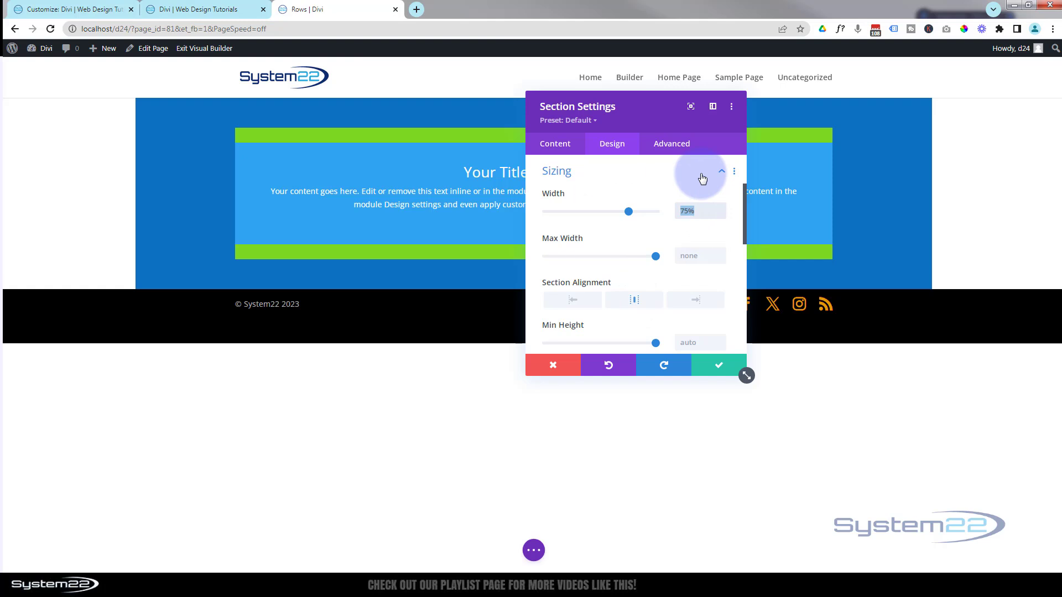
pyautogui.write('960')
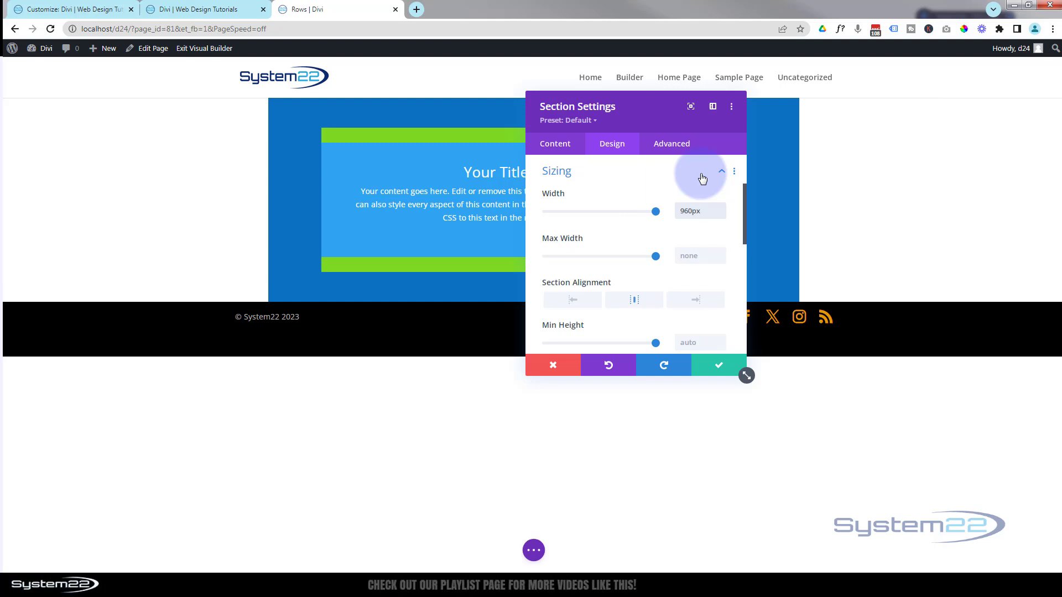
pyautogui.click(704, 211)
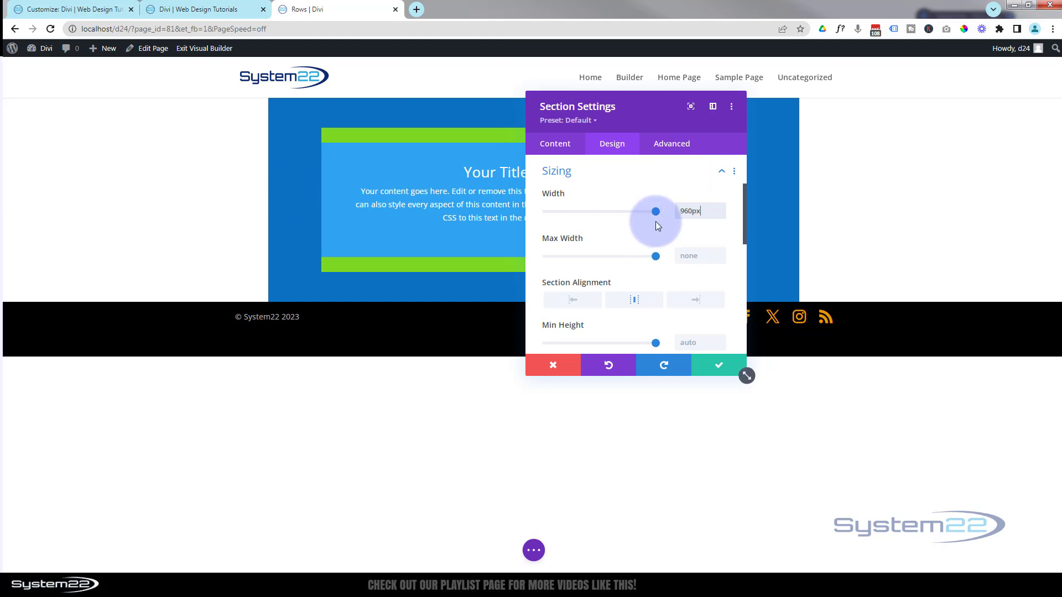
pyautogui.click(703, 209)
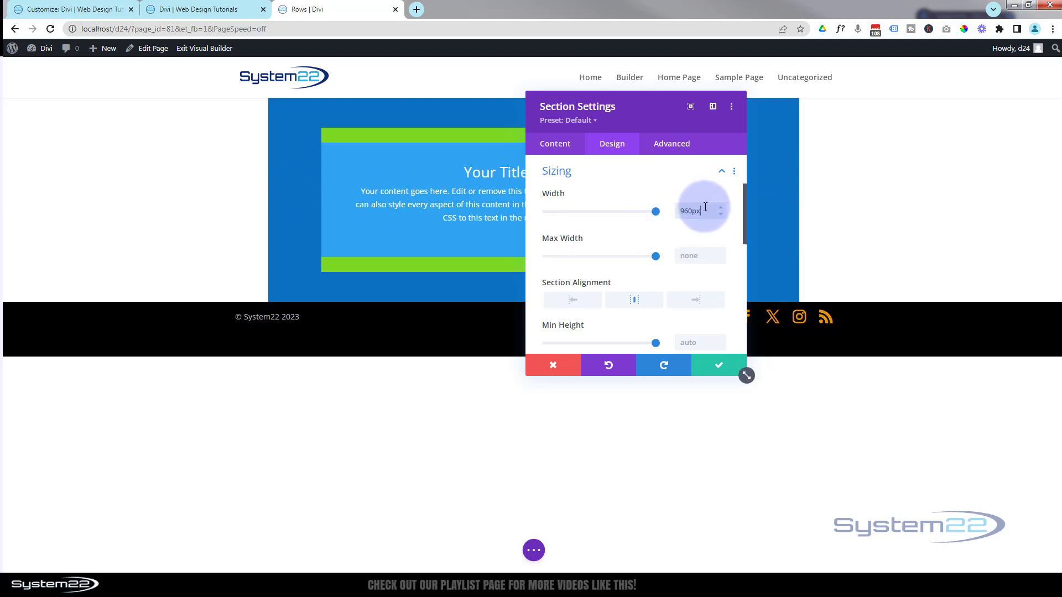
pyautogui.hotkey('ctrl', 'a')
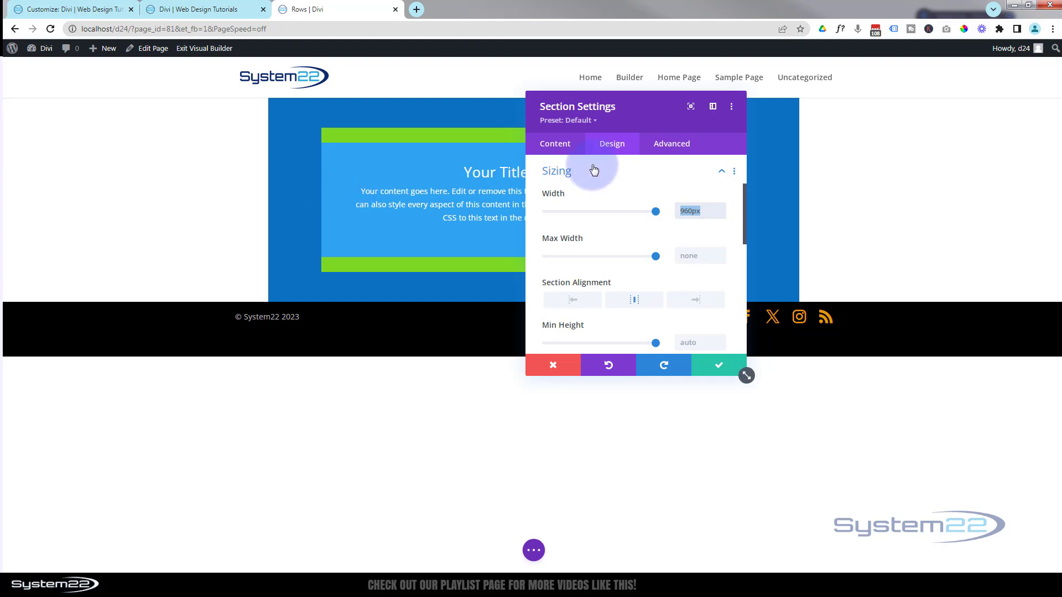
# - Try a 70vw section width, then clear it so the width reverts to auto
pyautogui.write('70%vw')
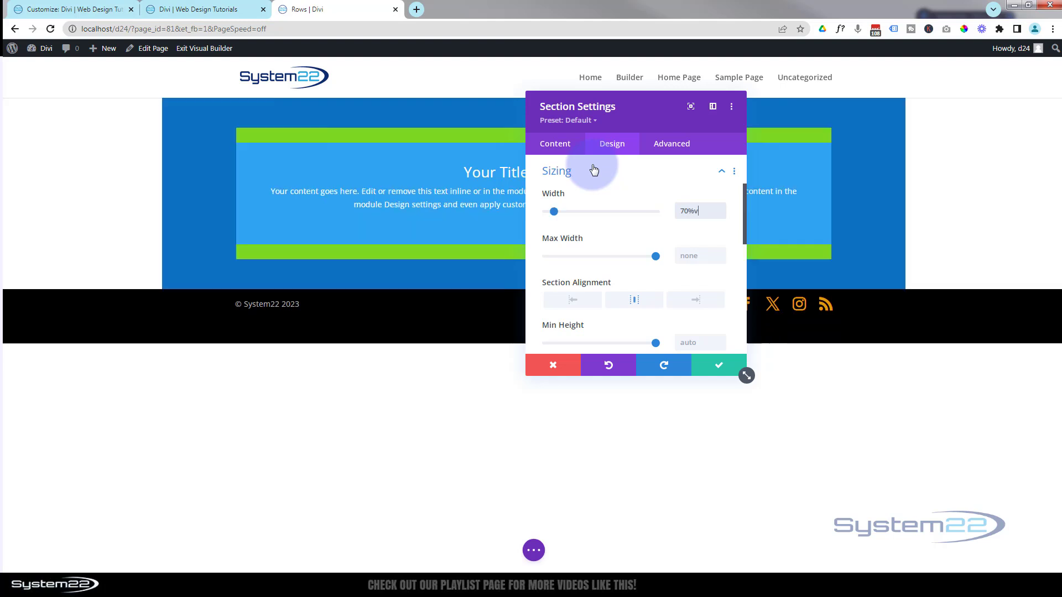
pyautogui.press('Left')
pyautogui.press('Left')
pyautogui.press('BackSpace')
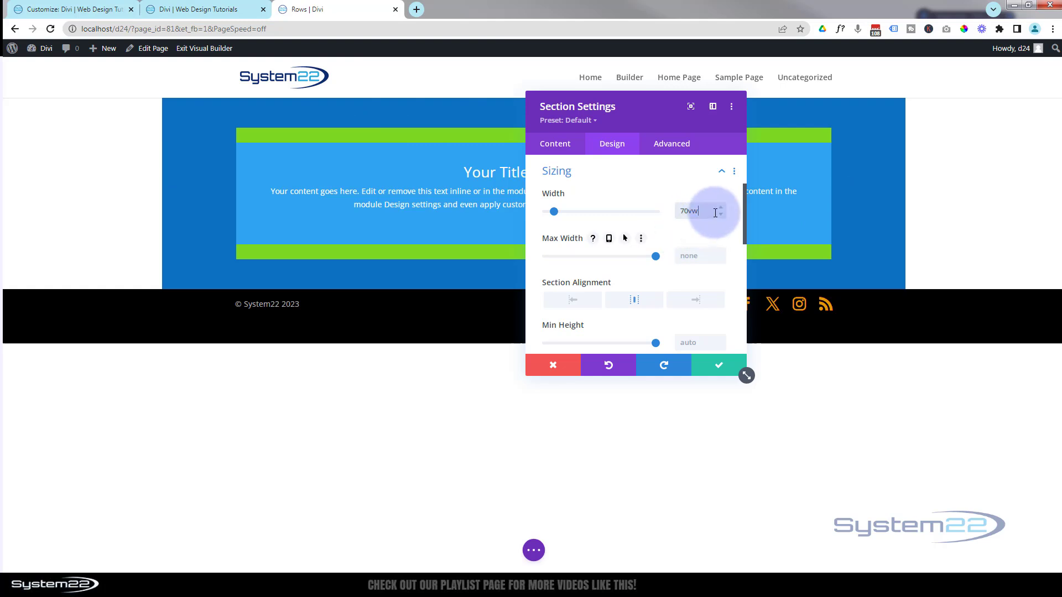
pyautogui.moveTo(714, 212); pyautogui.dragTo(669, 209)
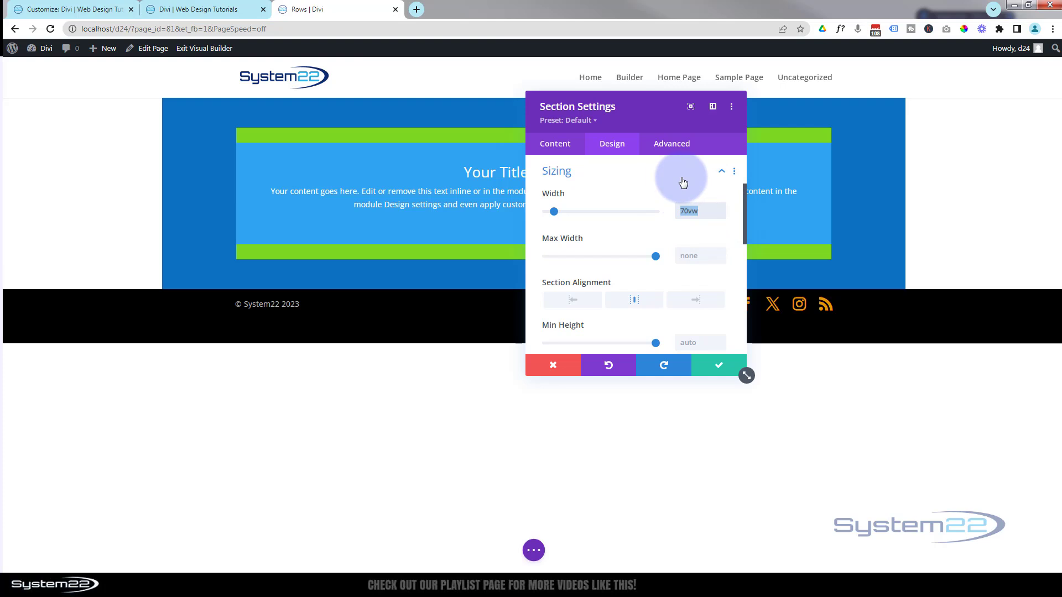
pyautogui.press('BackSpace')
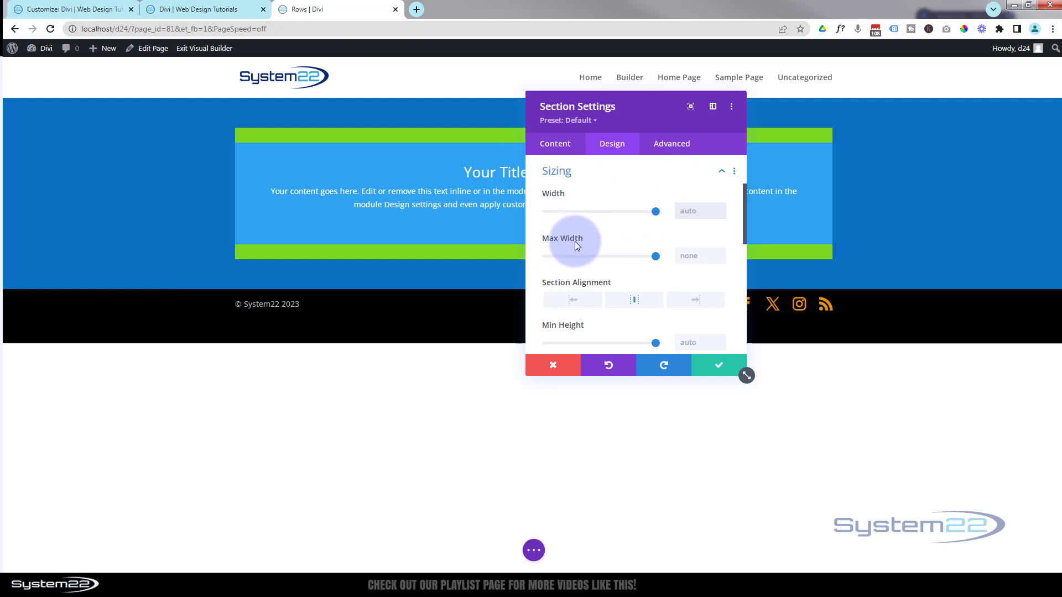
pyautogui.click(698, 255)
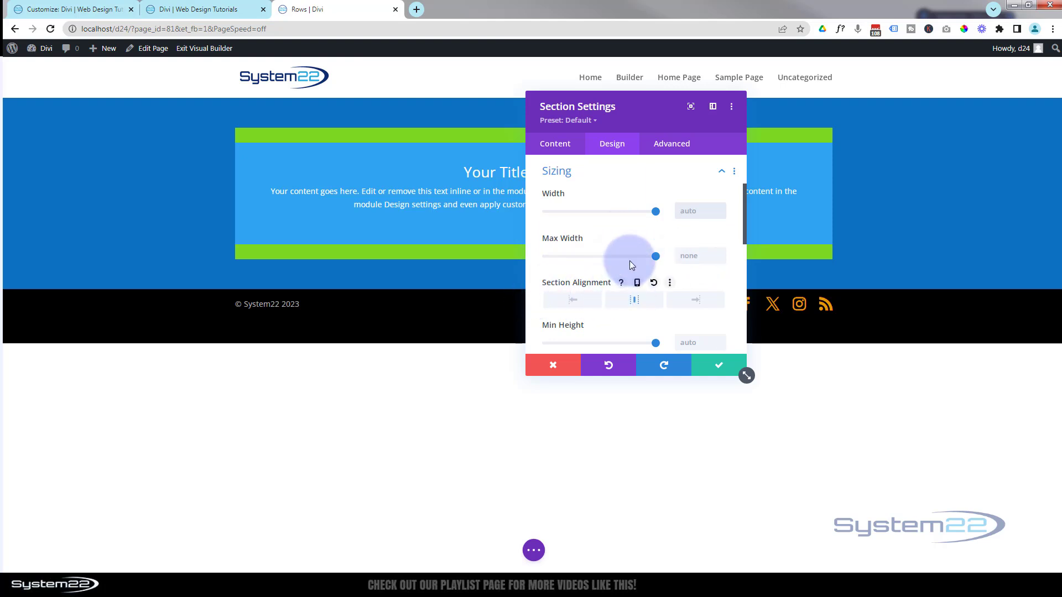
pyautogui.scroll(-1, 625, 244)
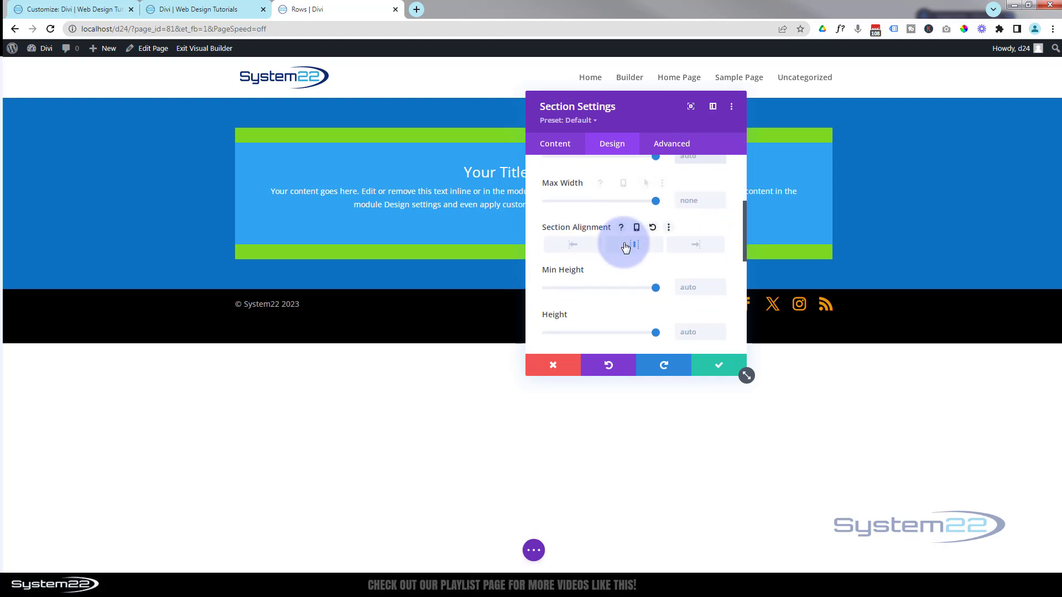
pyautogui.scroll(-2, 625, 245)
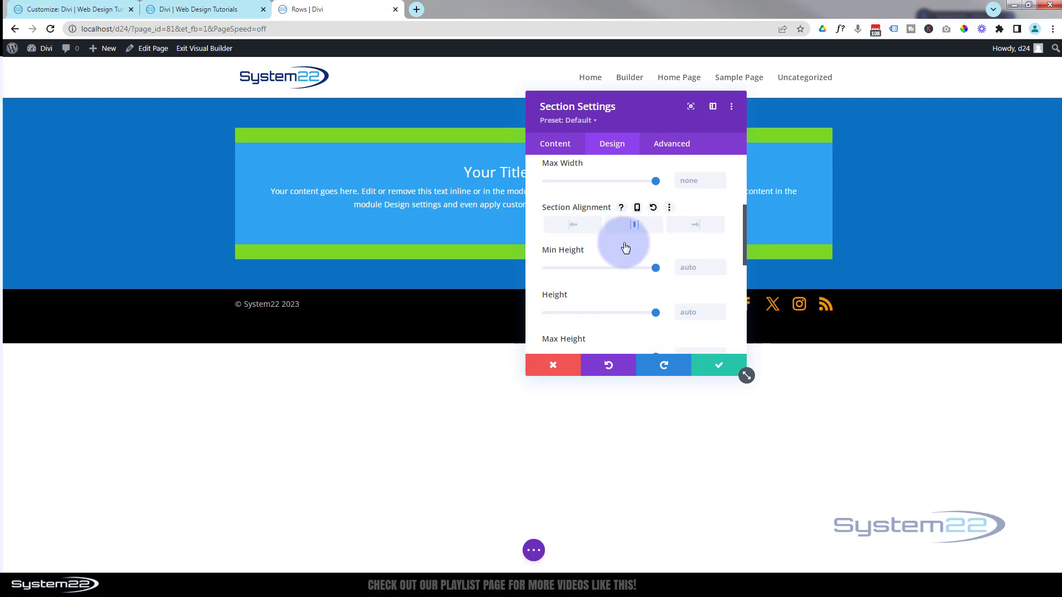
pyautogui.scroll(1, 624, 243)
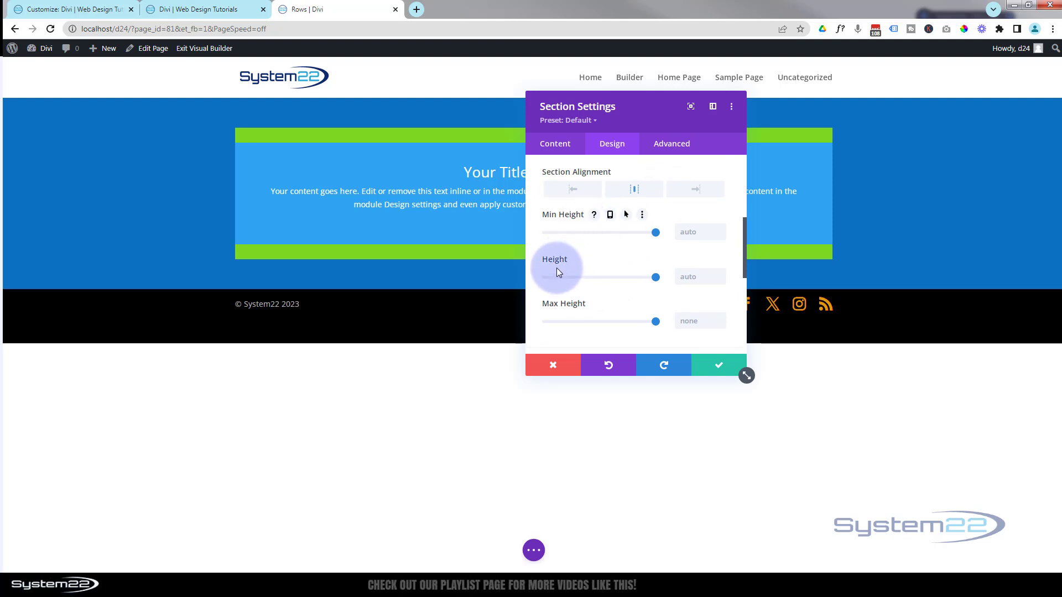
# - Set the section height to 500px, after trying 50vh and 50% first
pyautogui.click(690, 277)
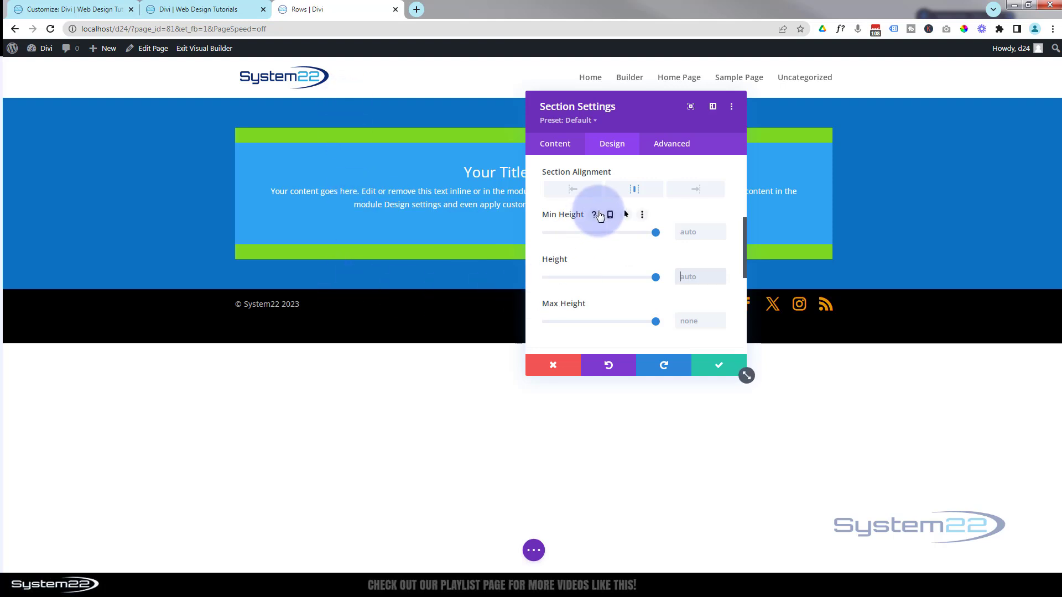
pyautogui.write('50vh')
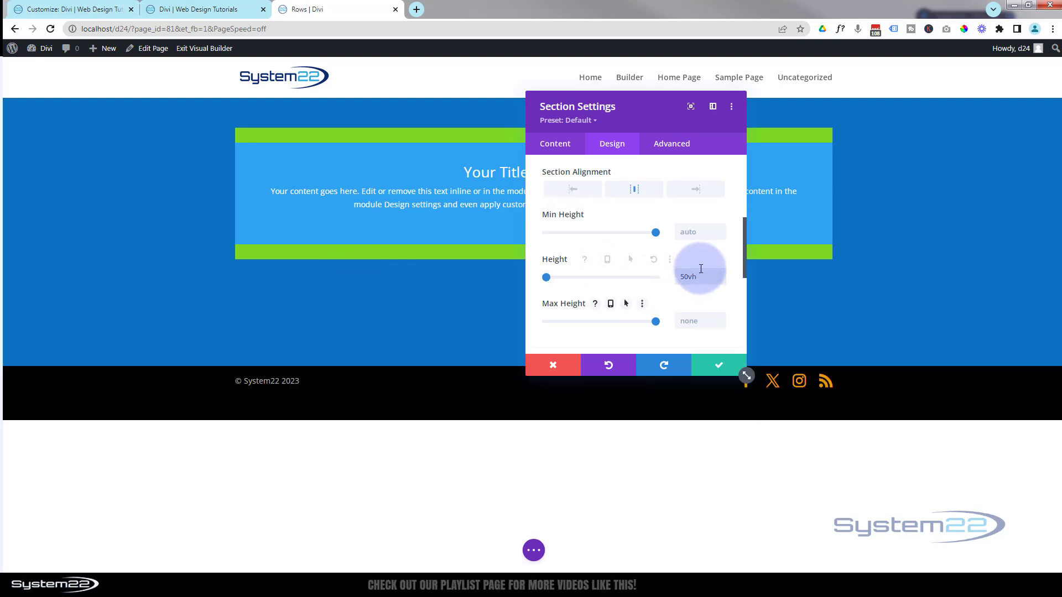
pyautogui.moveTo(690, 276); pyautogui.dragTo(688, 277)
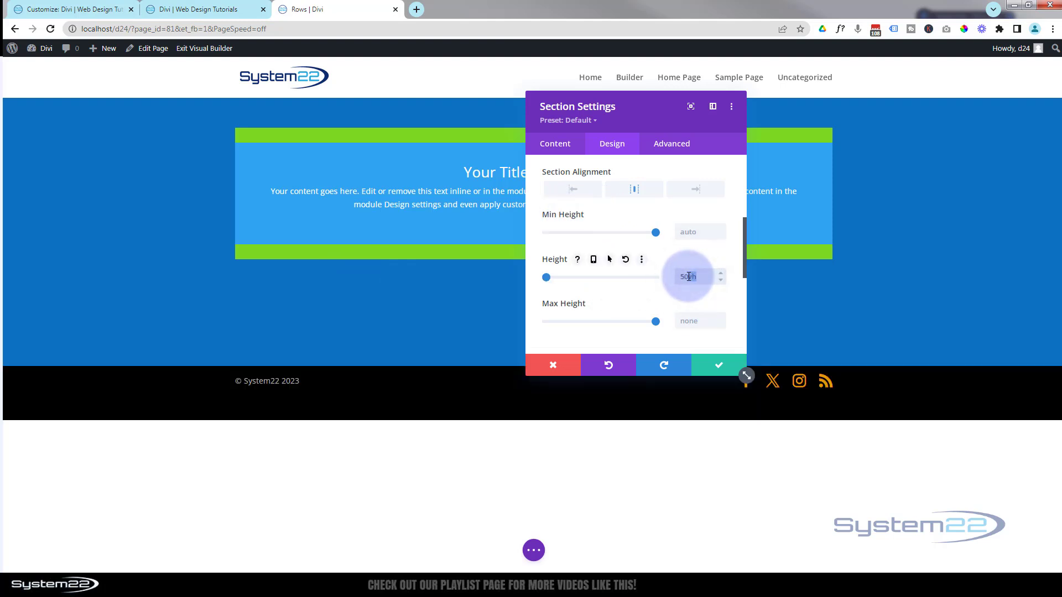
pyautogui.write('%')
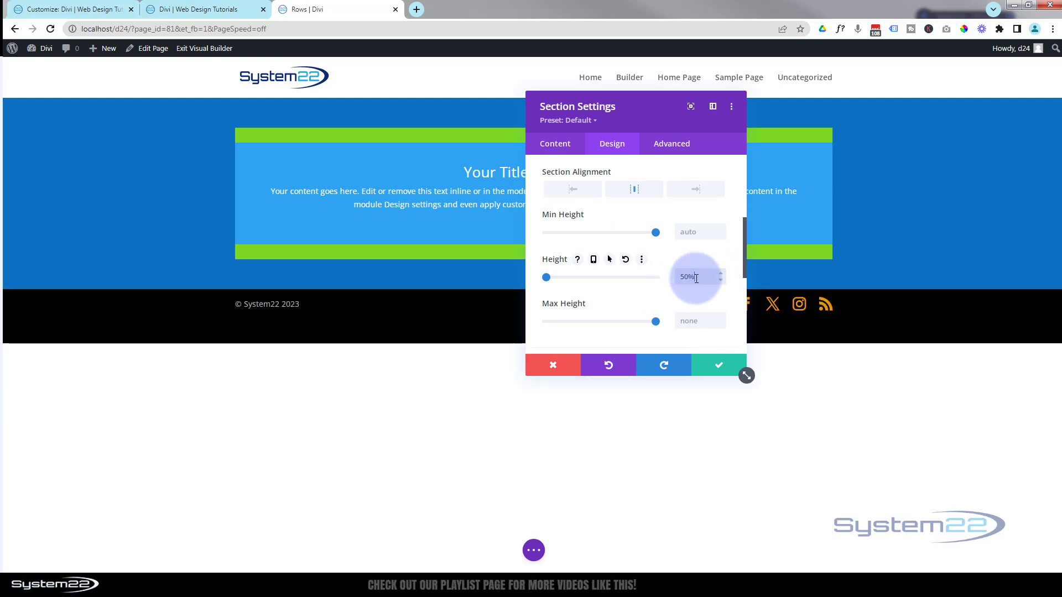
pyautogui.moveTo(689, 276); pyautogui.dragTo(689, 280)
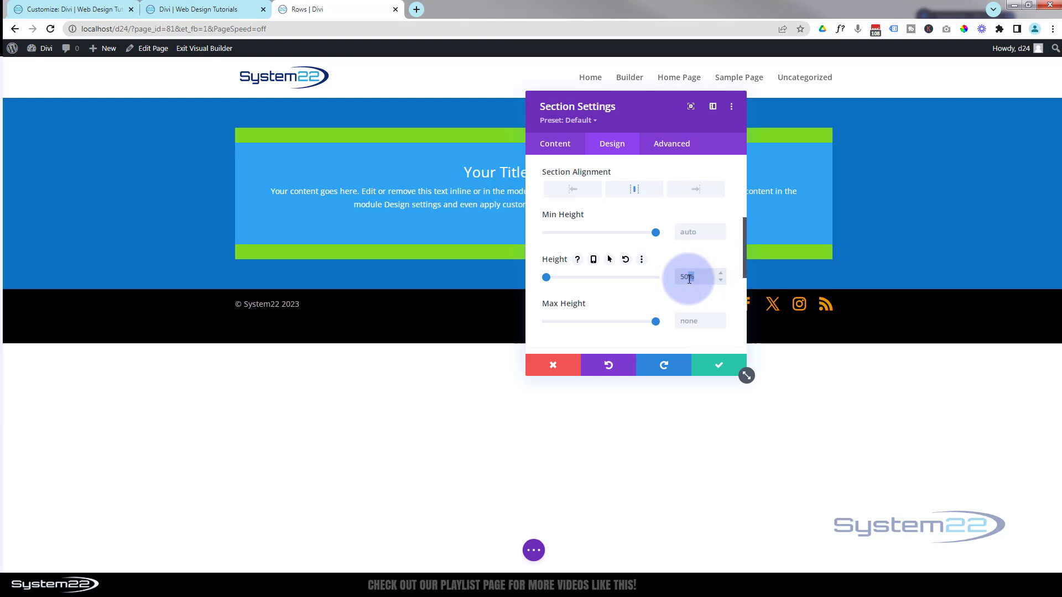
pyautogui.write('pxpx')
pyautogui.click(408, 119)
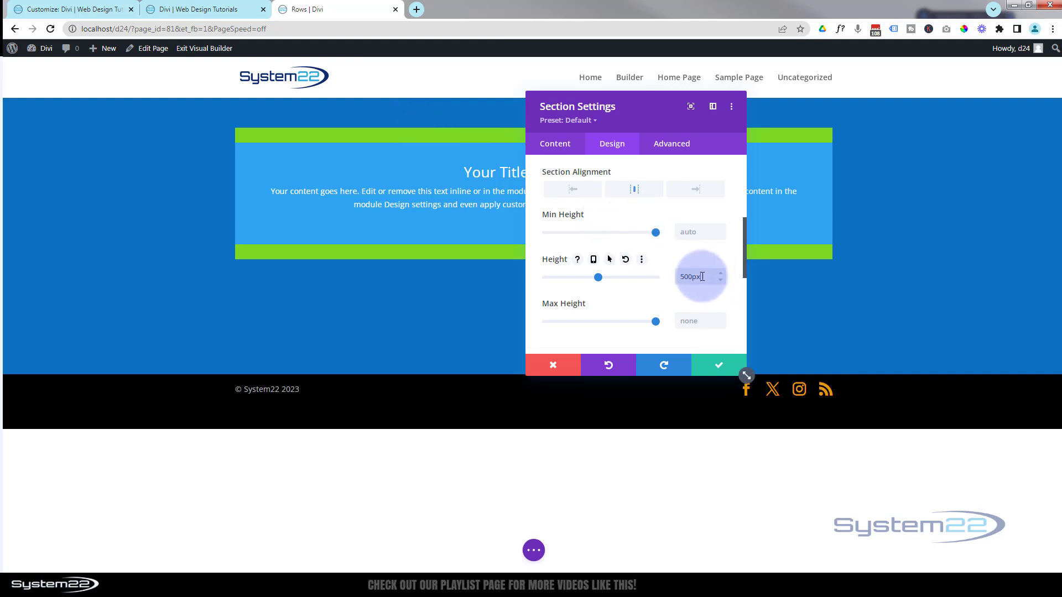
# - Delete the 500px height value so the section sizes automatically
pyautogui.moveTo(715, 275); pyautogui.dragTo(663, 230)
pyautogui.press('BackSpace')
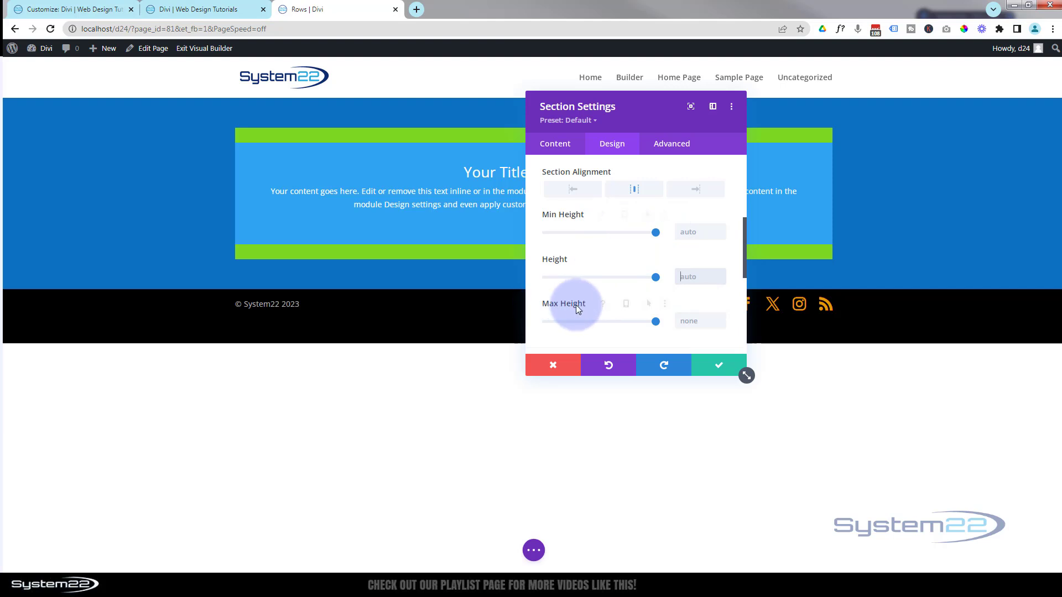
pyautogui.scroll(-1, 568, 217)
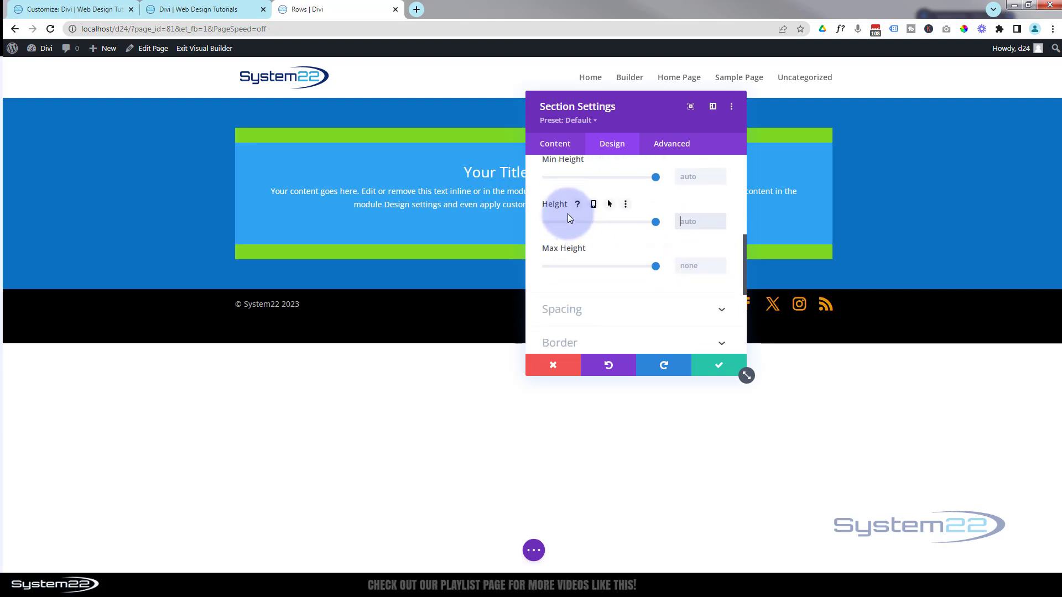
pyautogui.scroll(1, 568, 214)
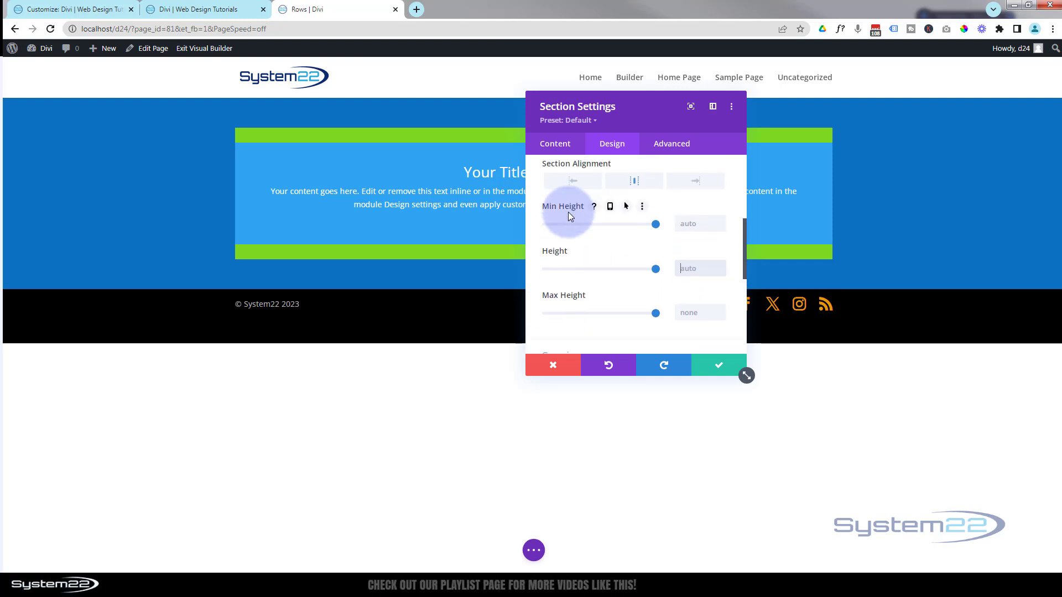
pyautogui.scroll(-1, 568, 211)
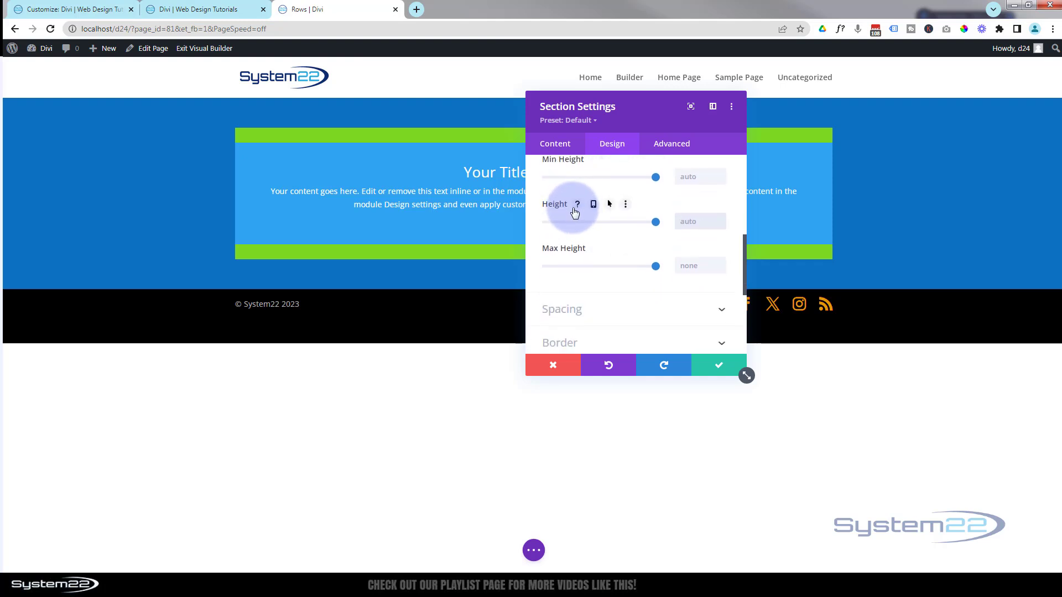
pyautogui.scroll(-2, 625, 208)
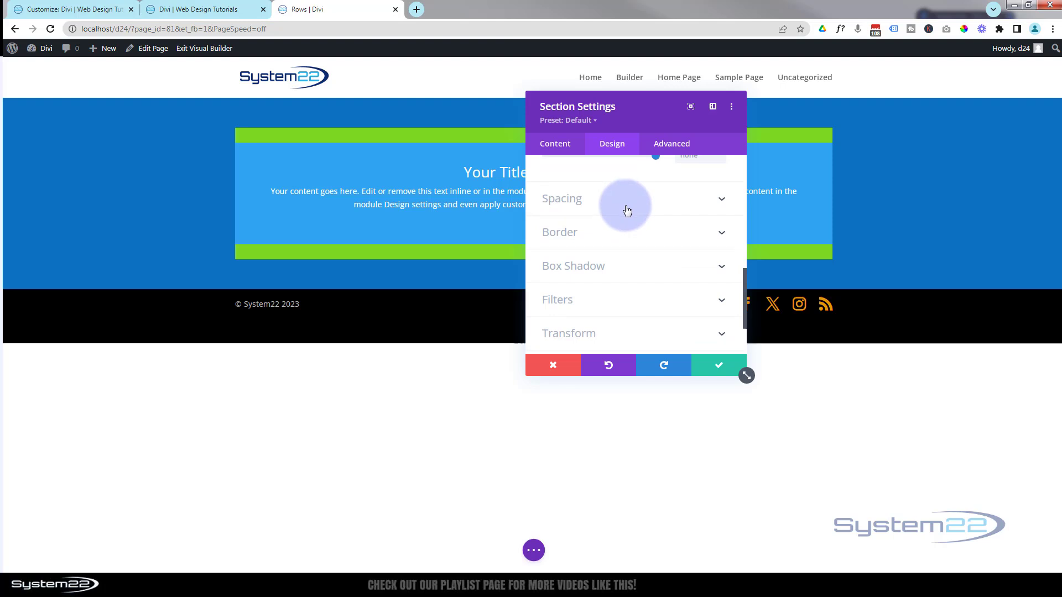
# - Expand the section's Spacing options and enter 100px in Margin Top
pyautogui.click(613, 211)
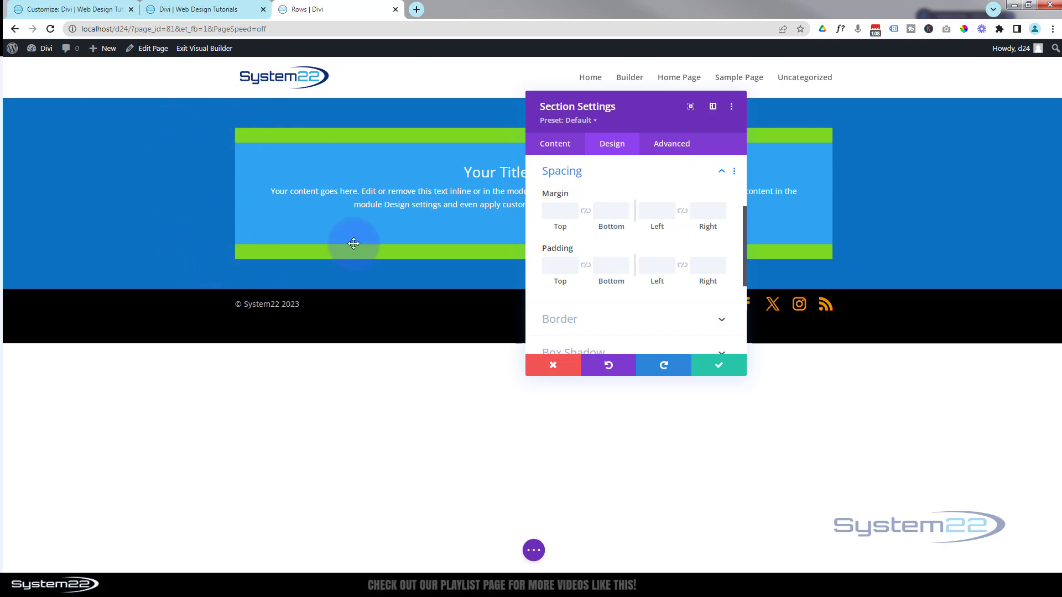
pyautogui.click(559, 209)
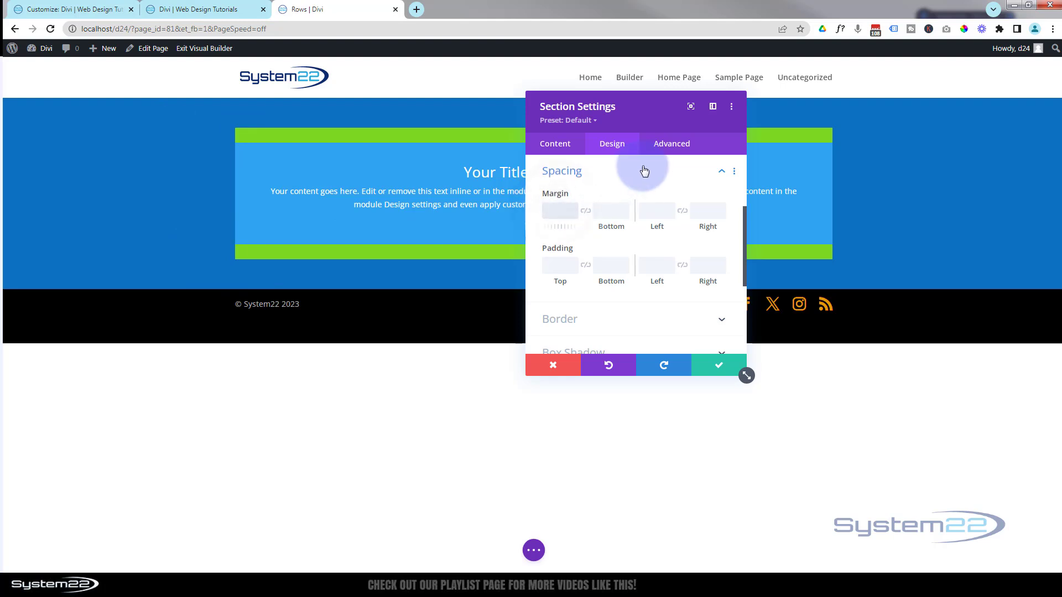
pyautogui.write('100px')
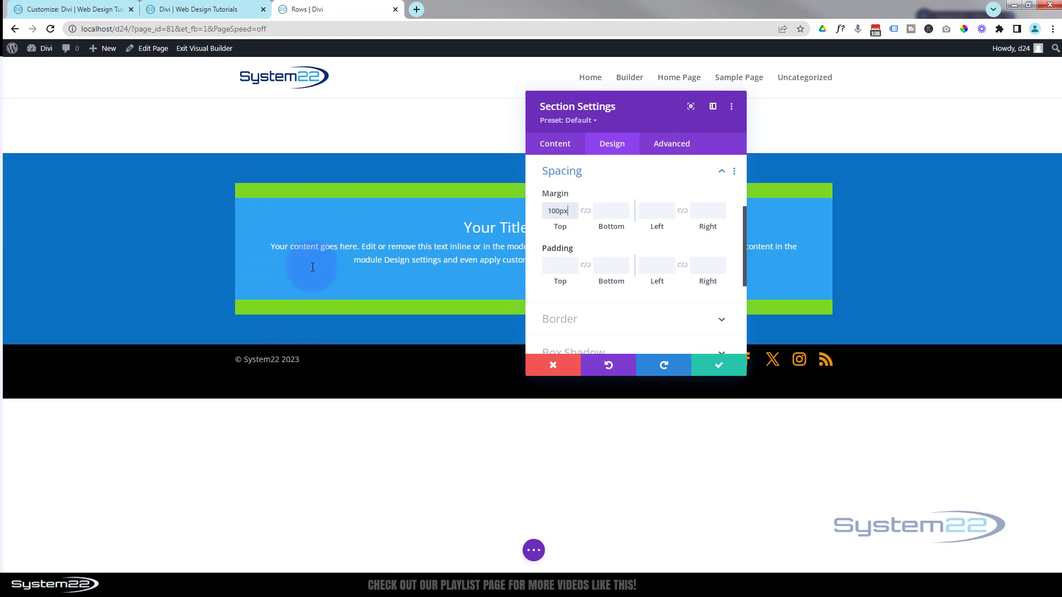
# - Set section padding to 100px top and bottom, 50px left and right
pyautogui.click(547, 265)
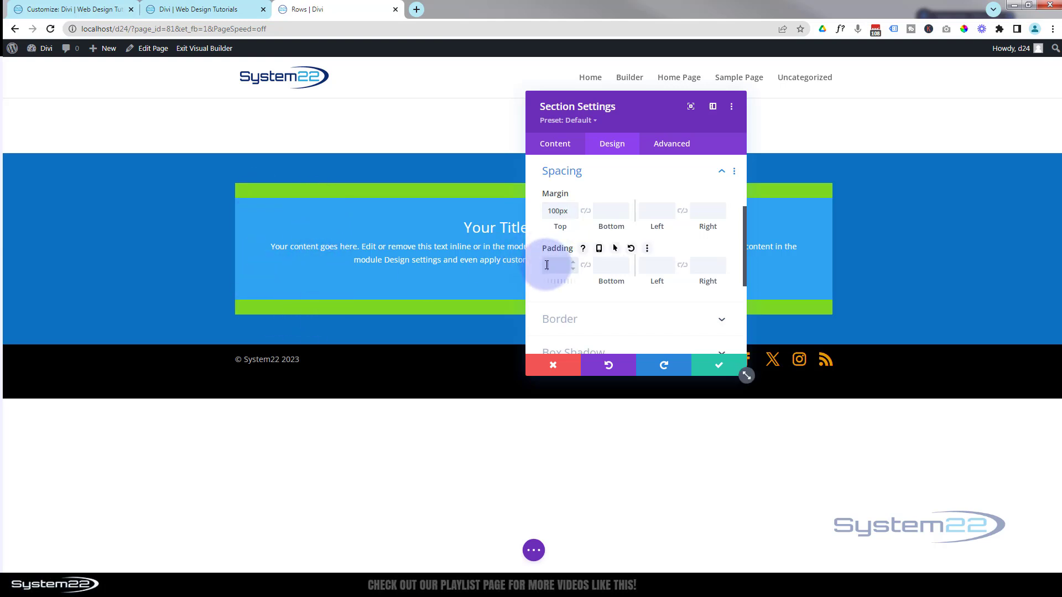
pyautogui.click(546, 265)
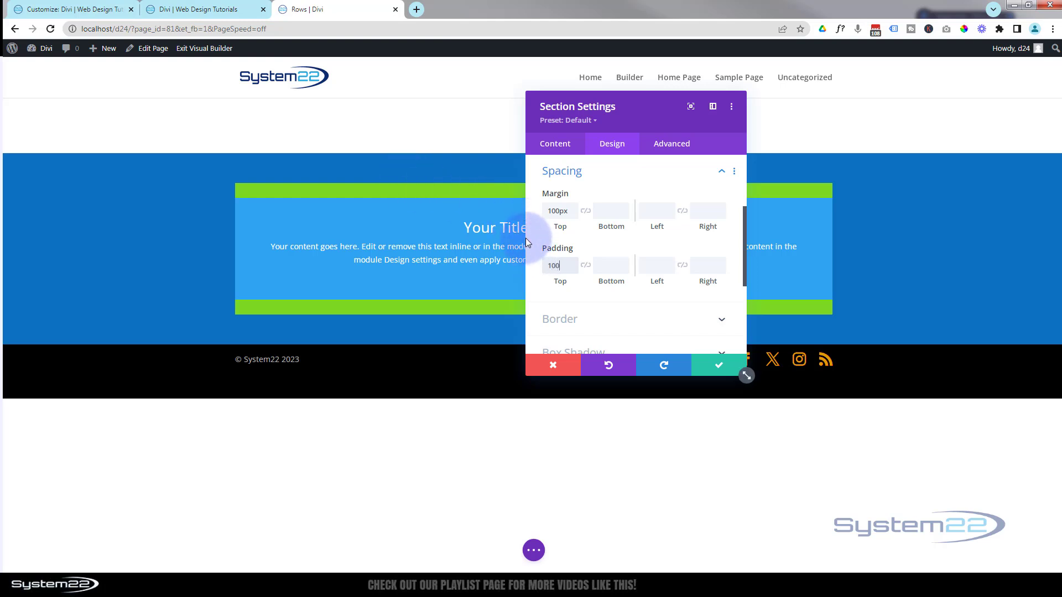
pyautogui.write('px')
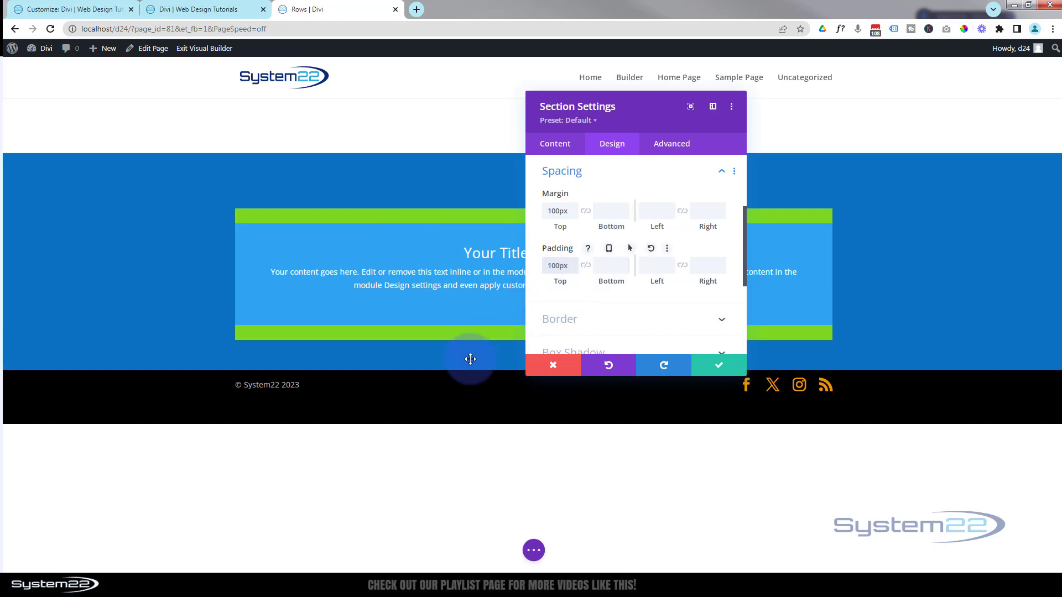
pyautogui.click(586, 266)
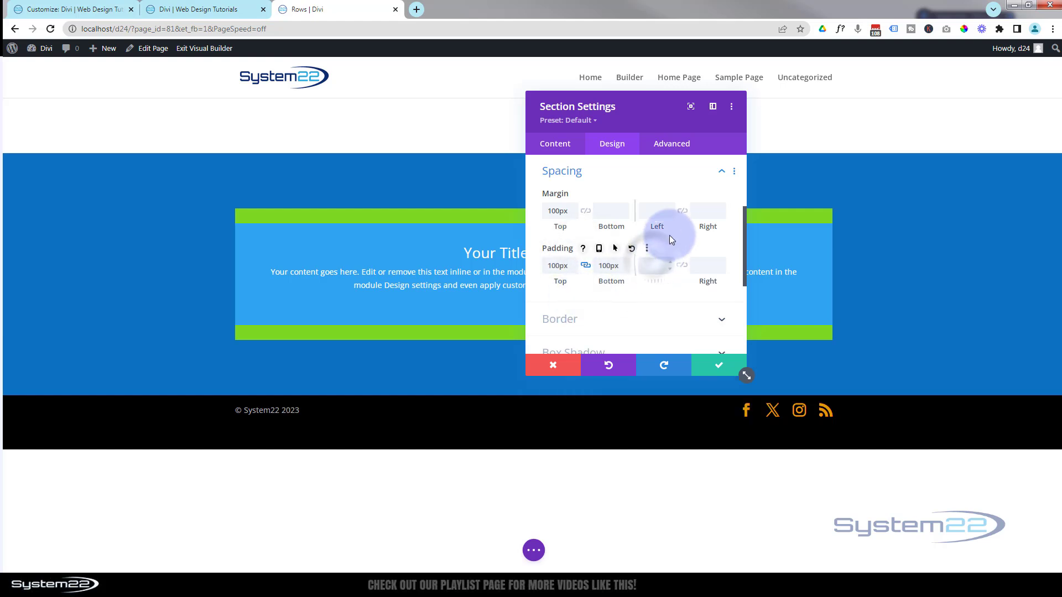
pyautogui.write('50')
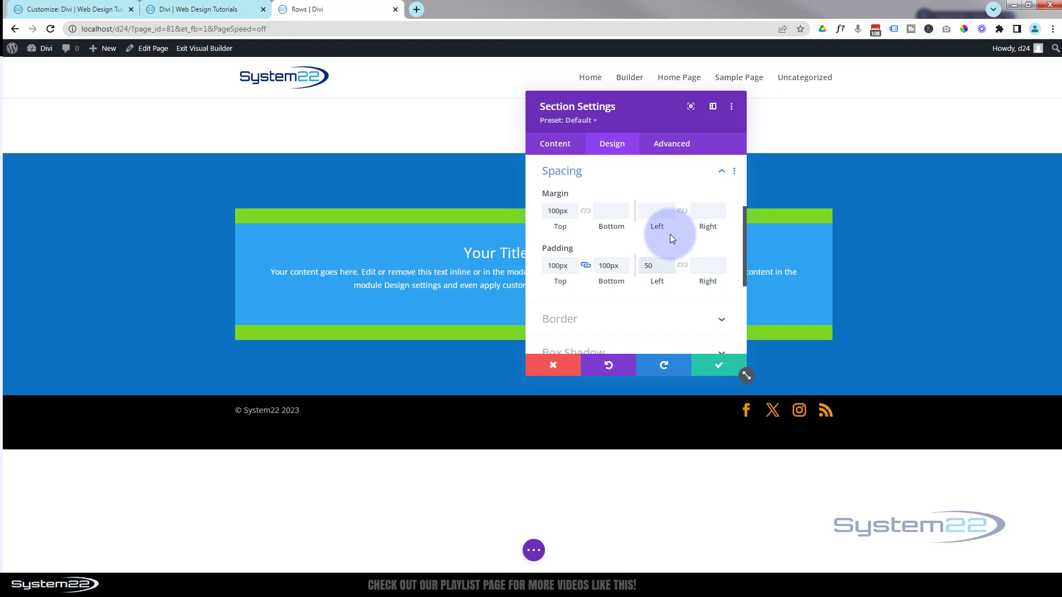
pyautogui.click(682, 266)
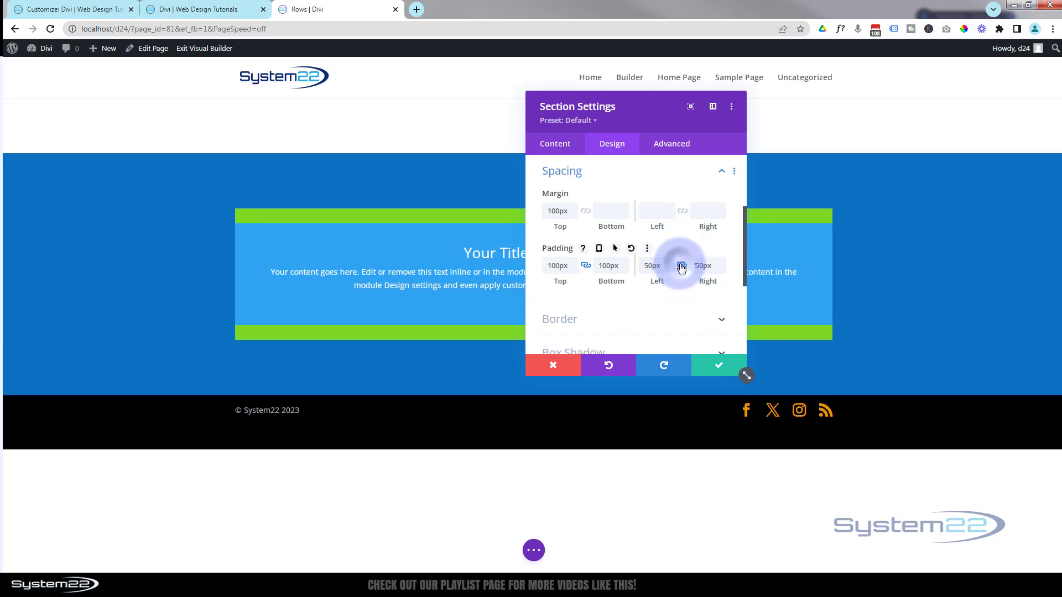
pyautogui.click(646, 290)
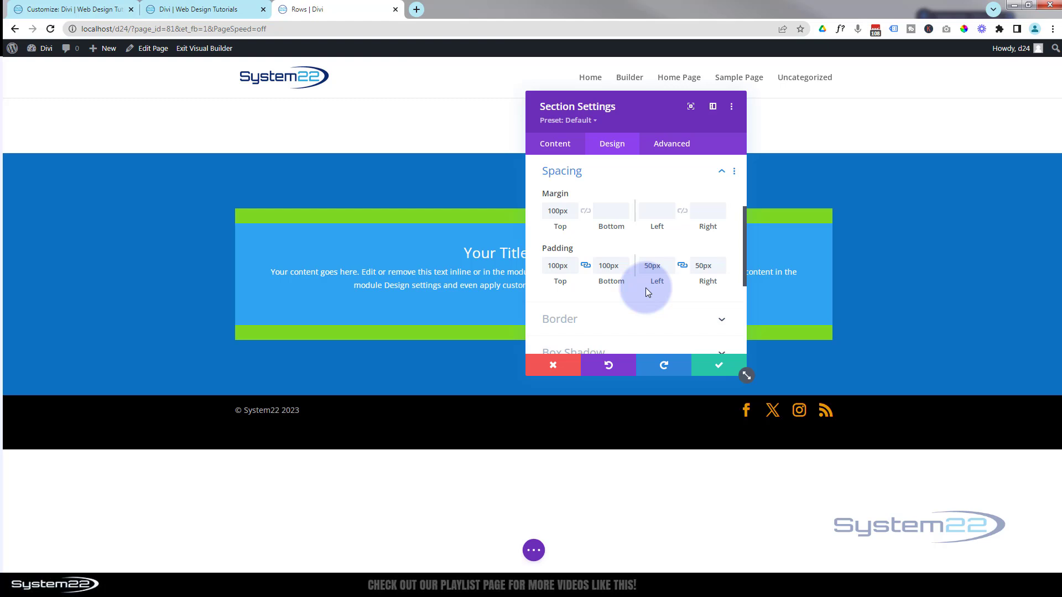
# - Save the section settings with the green check
pyautogui.click(716, 366)
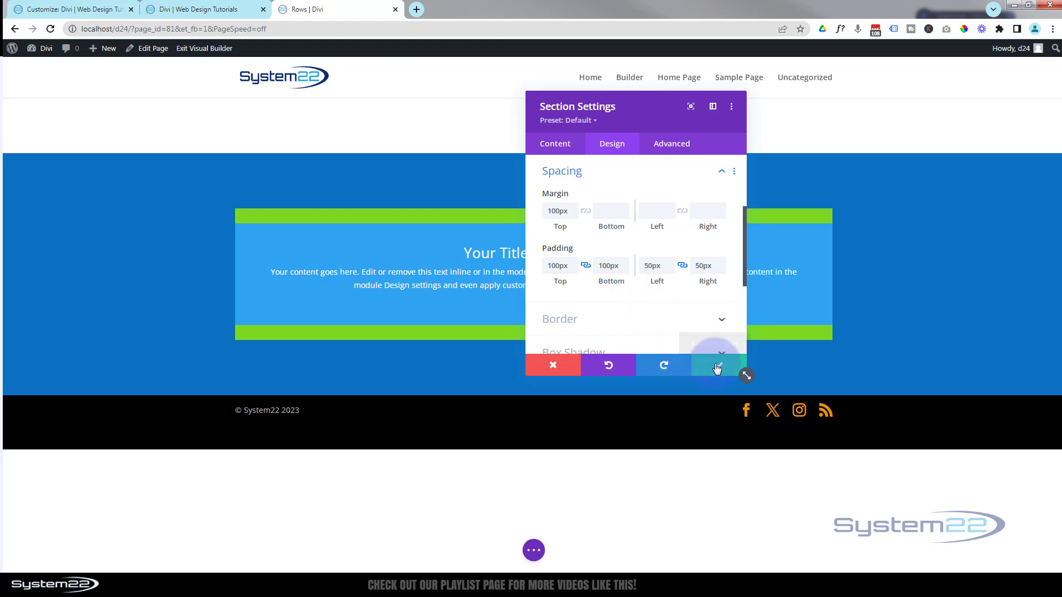
pyautogui.click(716, 366)
pyautogui.moveTo(339, 224)
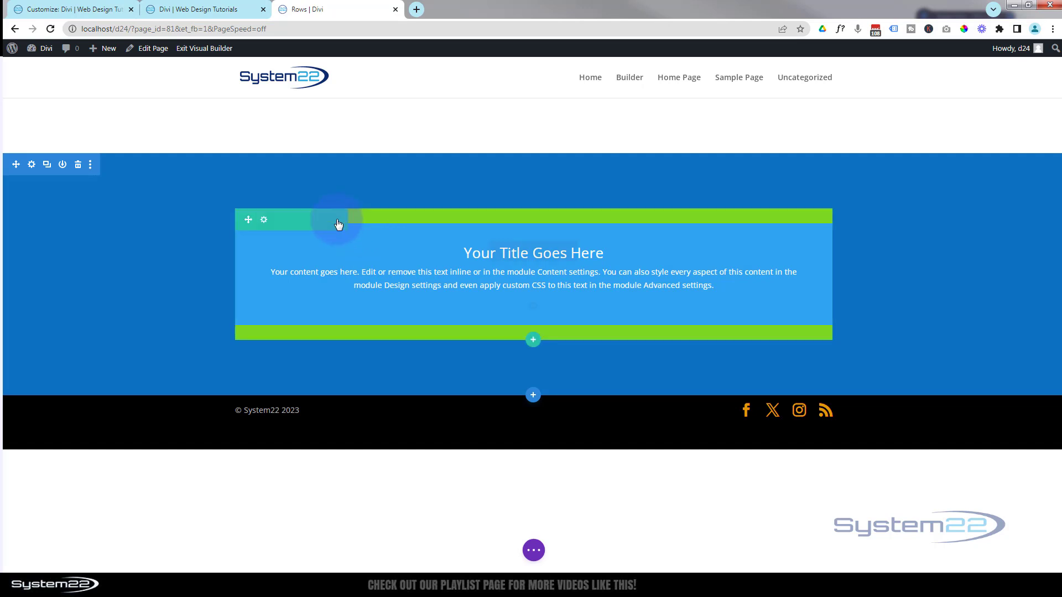
# - In Row Settings Design Spacing, link 100px top padding to bottom and set 50px left and right
pyautogui.click(265, 222)
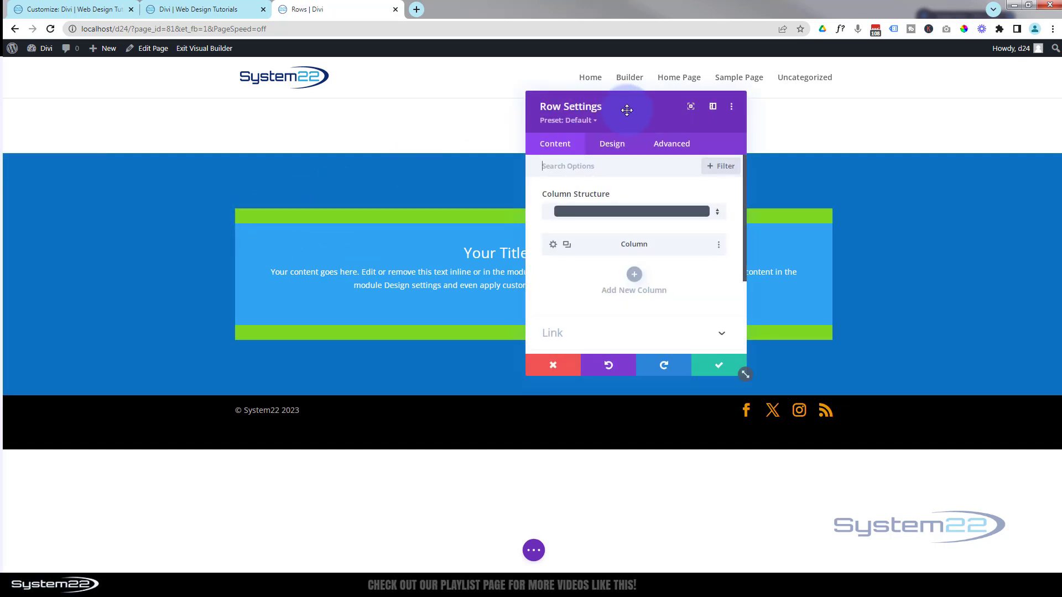
pyautogui.click(611, 144)
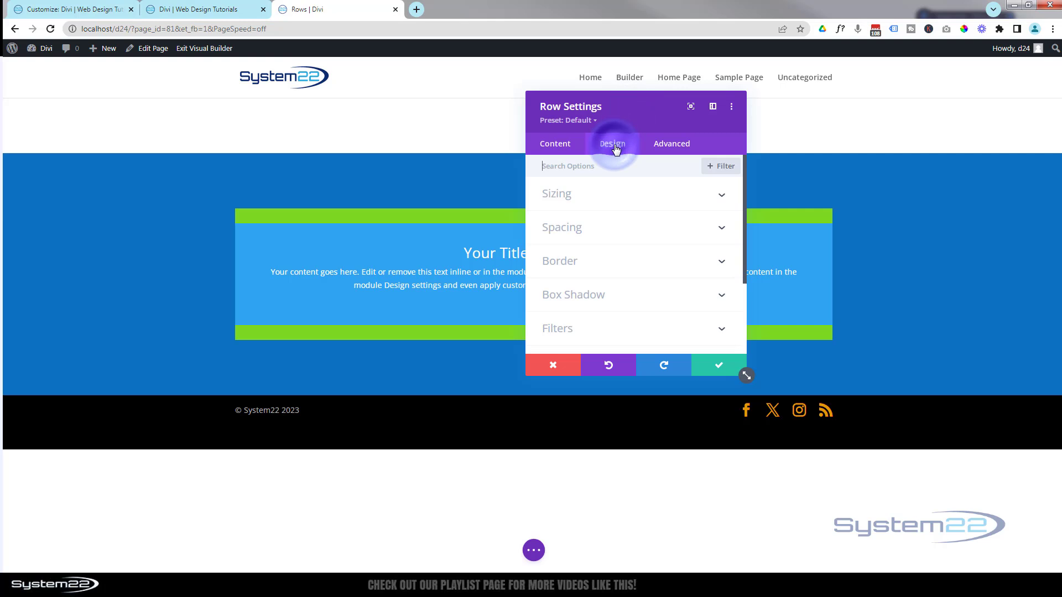
pyautogui.click(608, 235)
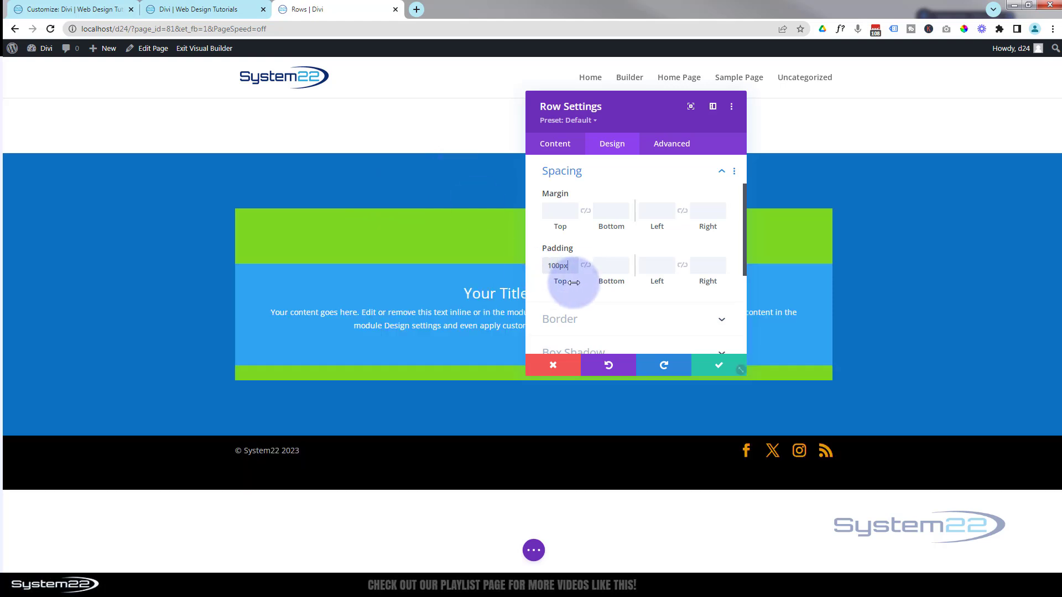
pyautogui.click(588, 266)
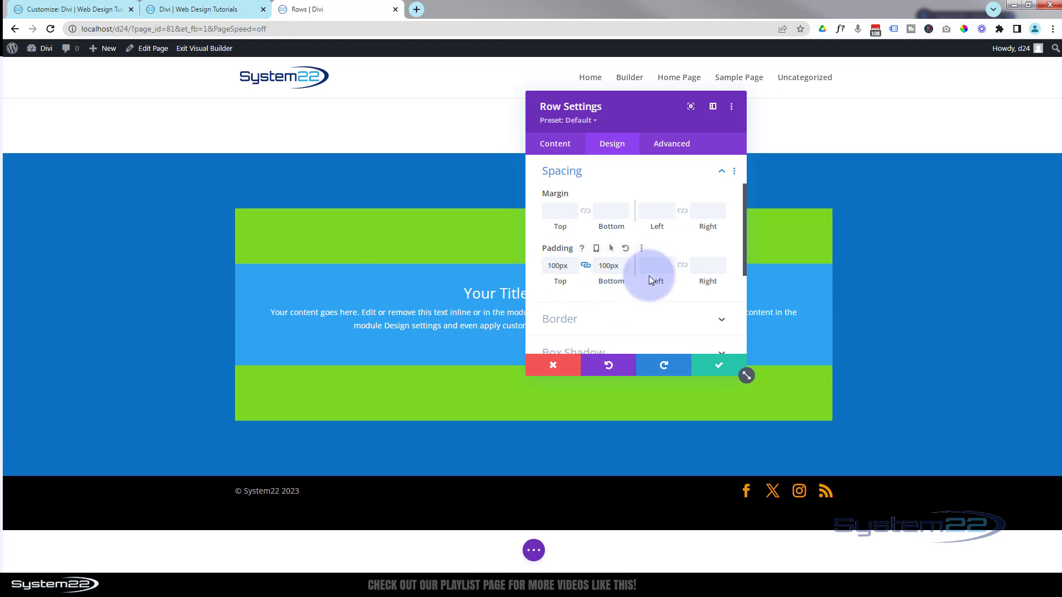
pyautogui.click(664, 269)
pyautogui.write('50')
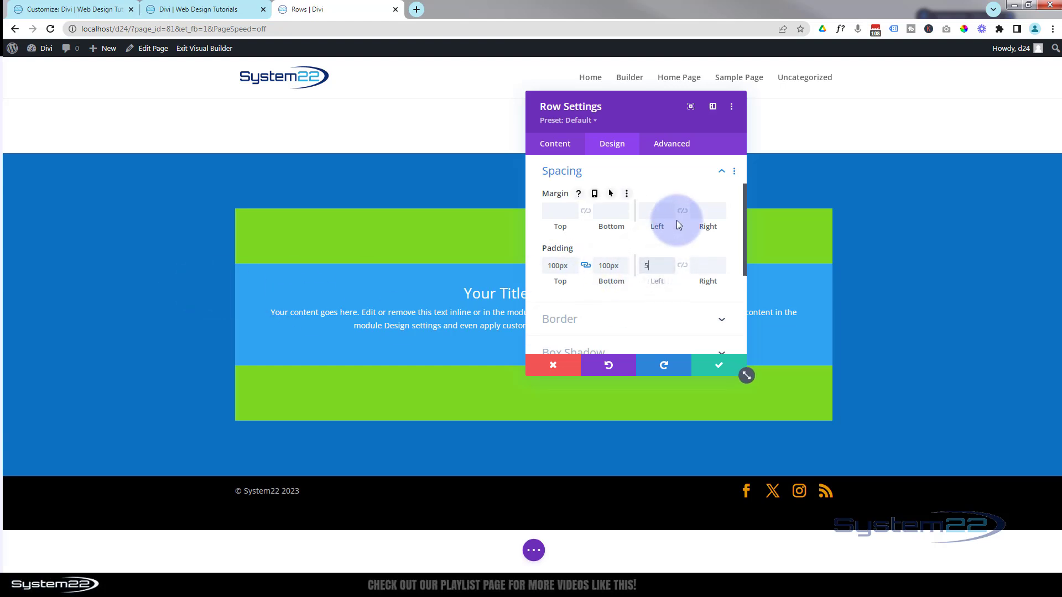
pyautogui.click(682, 266)
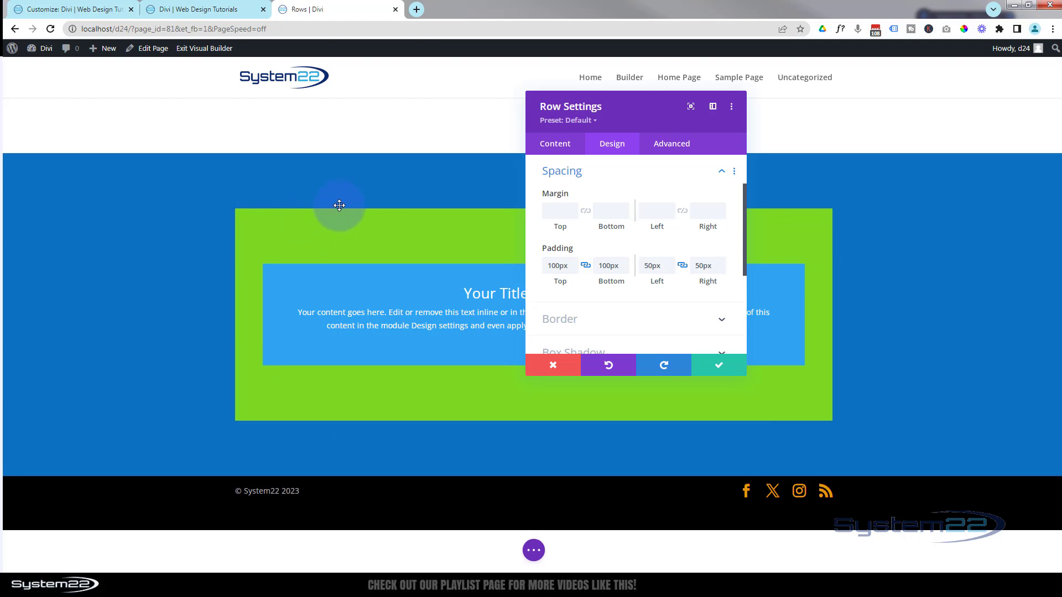
# - Try -100px top and left margins on the row, then clear them out again
pyautogui.moveTo(562, 211)
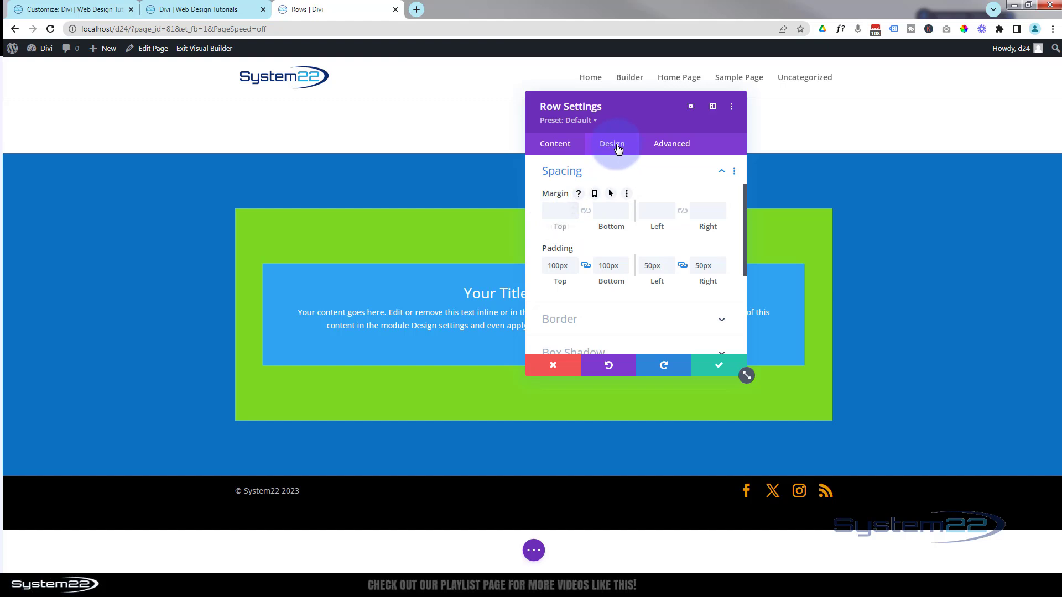
pyautogui.click(553, 211)
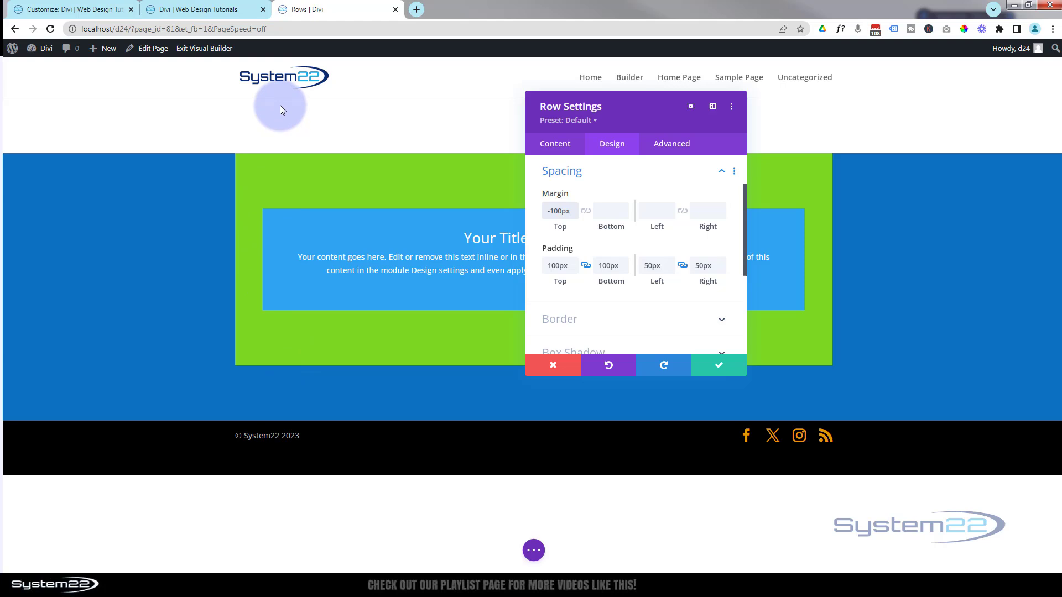
pyautogui.click(651, 211)
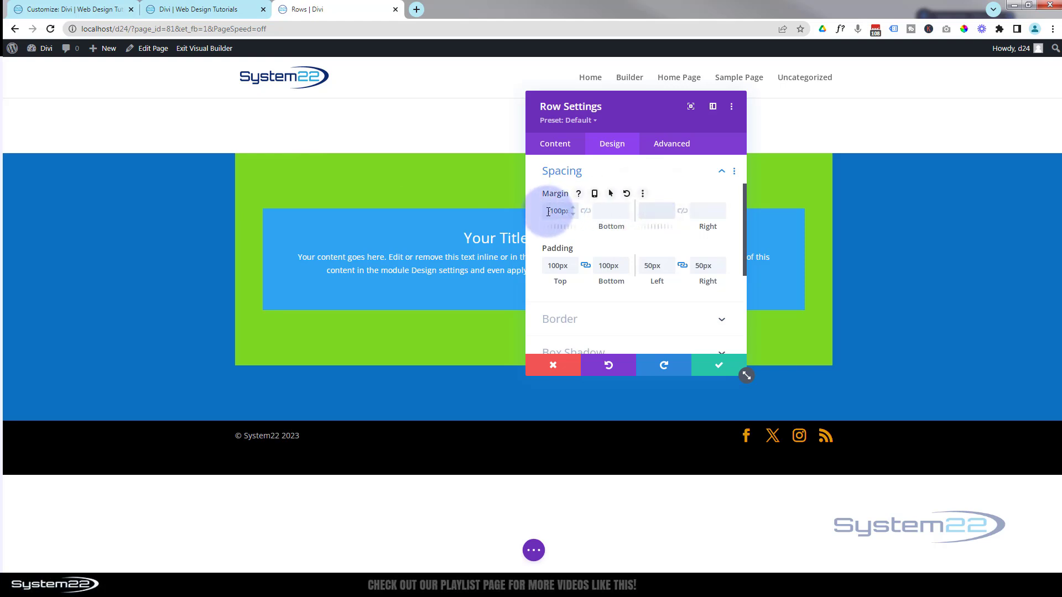
pyautogui.write('-')
pyautogui.moveTo(548, 211); pyautogui.dragTo(586, 216)
pyautogui.hotkey('ctrl', 'c')
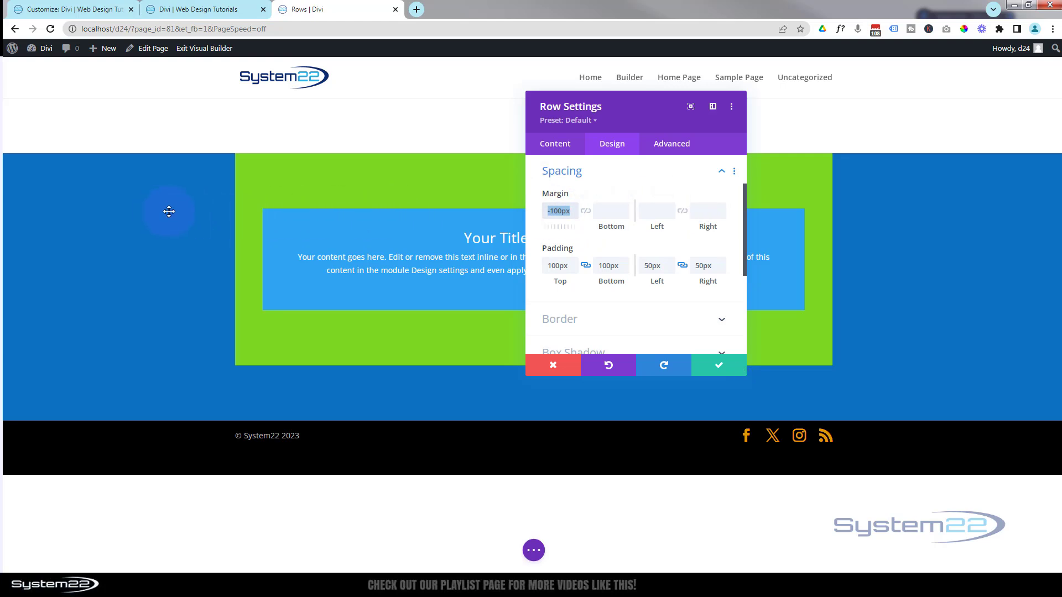
pyautogui.click(664, 210)
pyautogui.hotkey('ctrl', 'v')
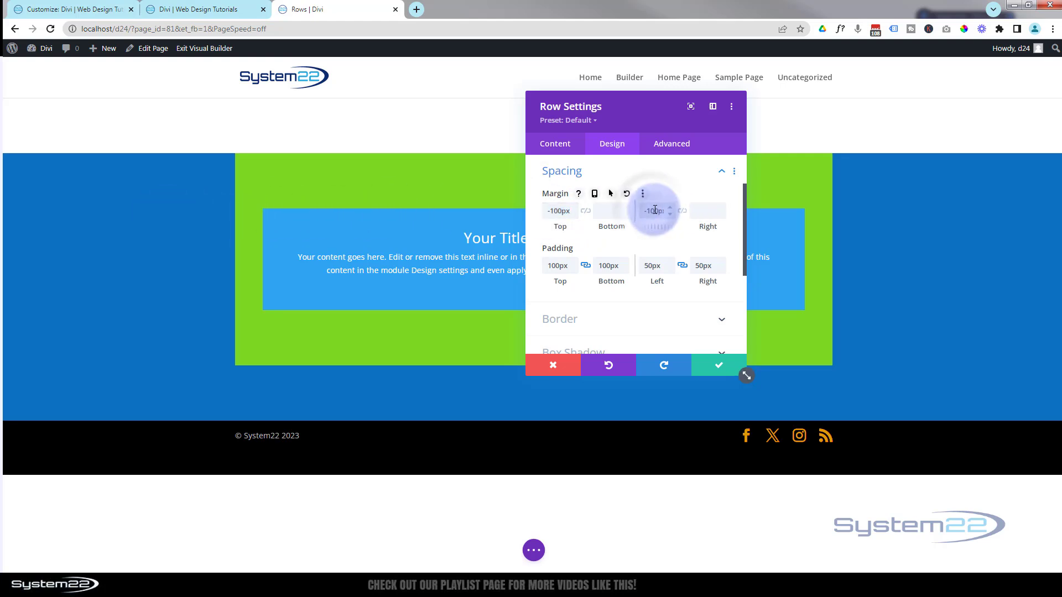
pyautogui.moveTo(643, 211); pyautogui.dragTo(666, 212)
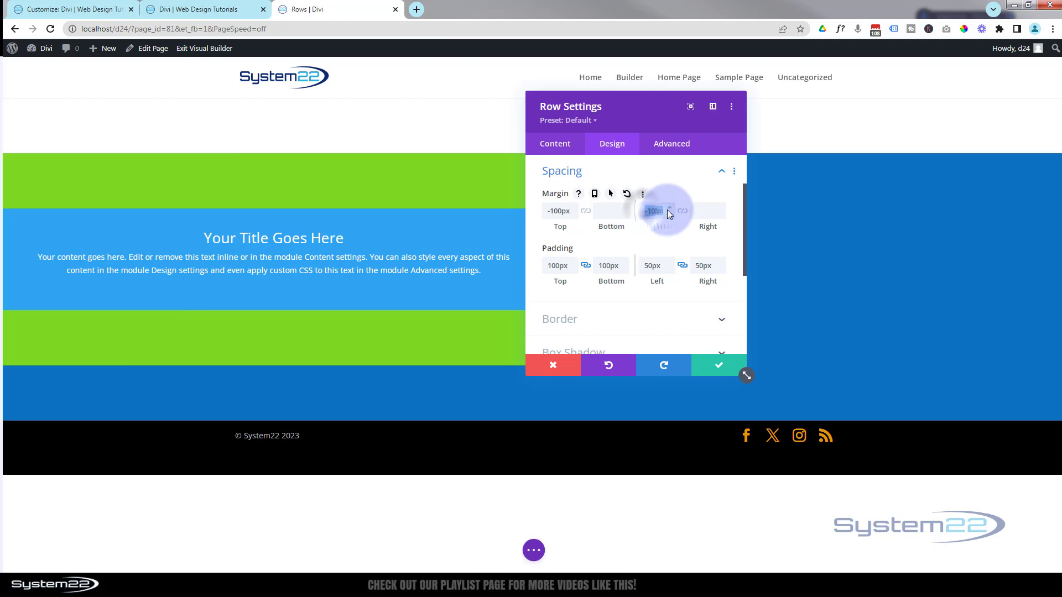
pyautogui.press('BackSpace')
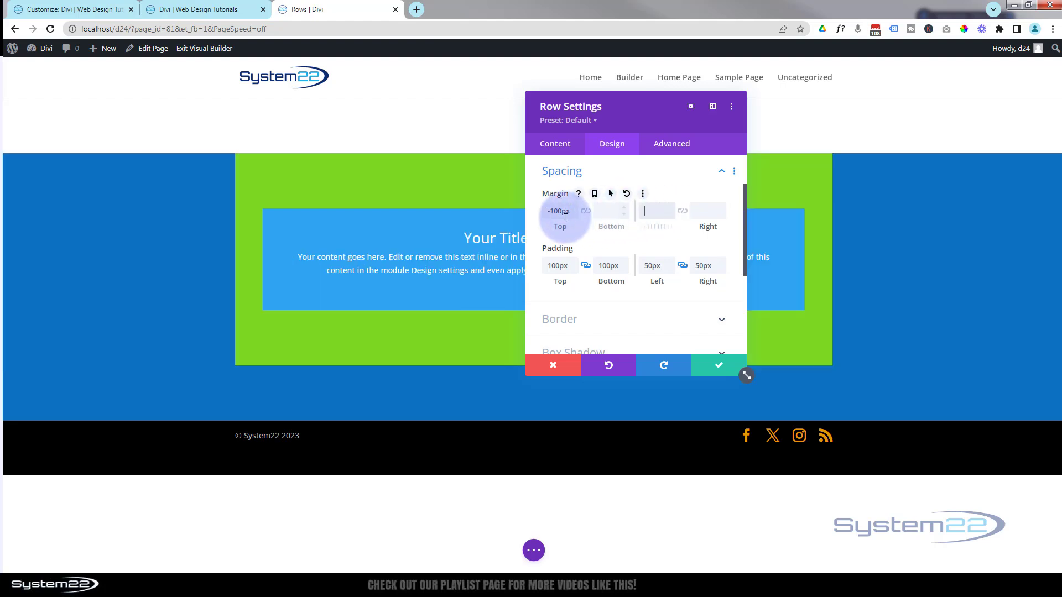
pyautogui.doubleClick(569, 211)
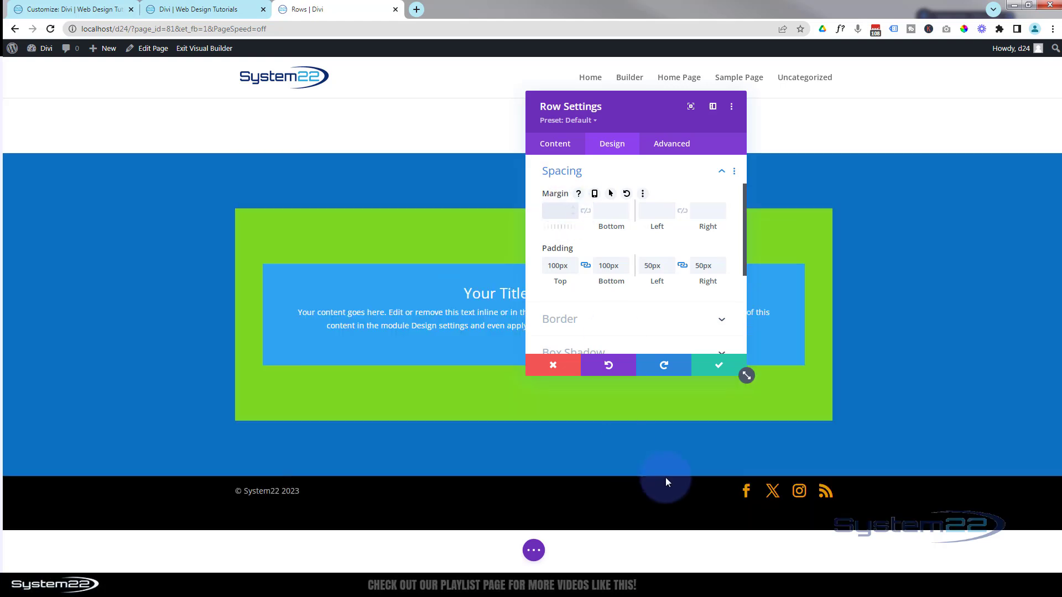
# - Save the row, then switch it to the two equal columns layout
pyautogui.click(715, 367)
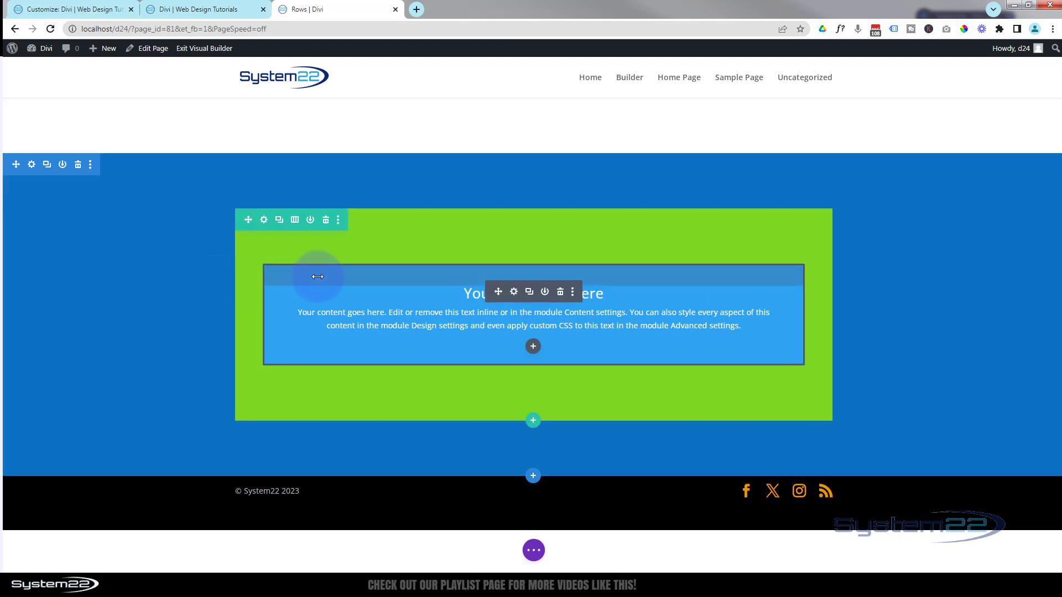
pyautogui.click(294, 221)
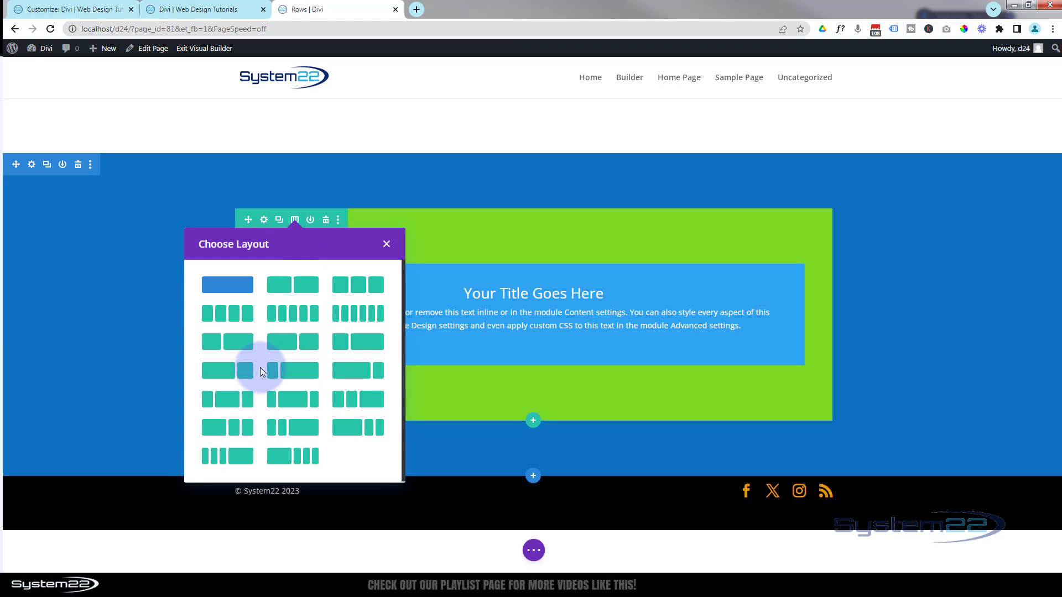
pyautogui.click(291, 284)
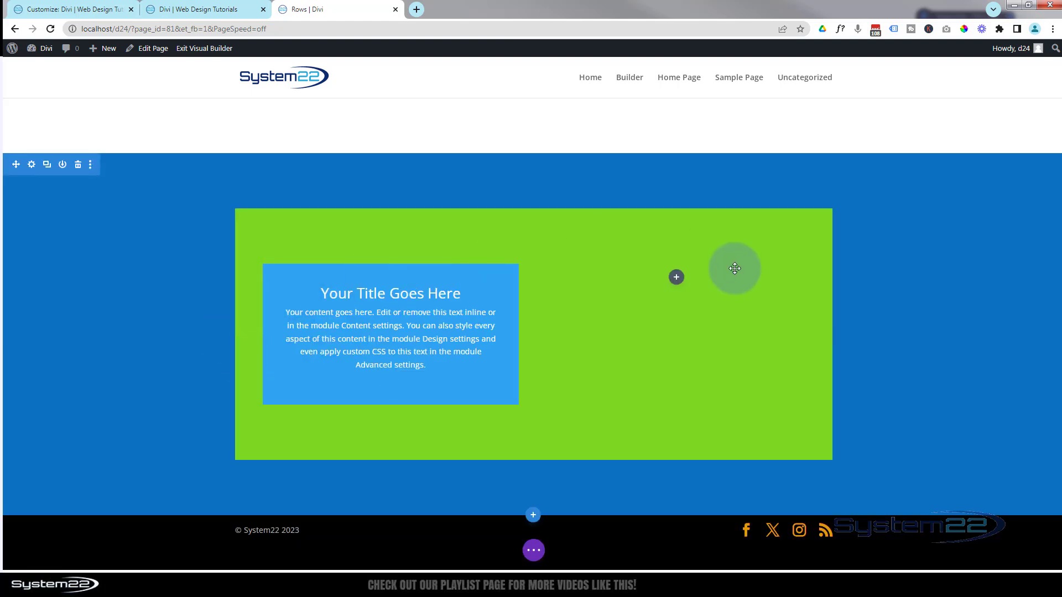
# - Add an Image module with the astronaut-and-planets space image to the right column and save it
pyautogui.click(622, 330)
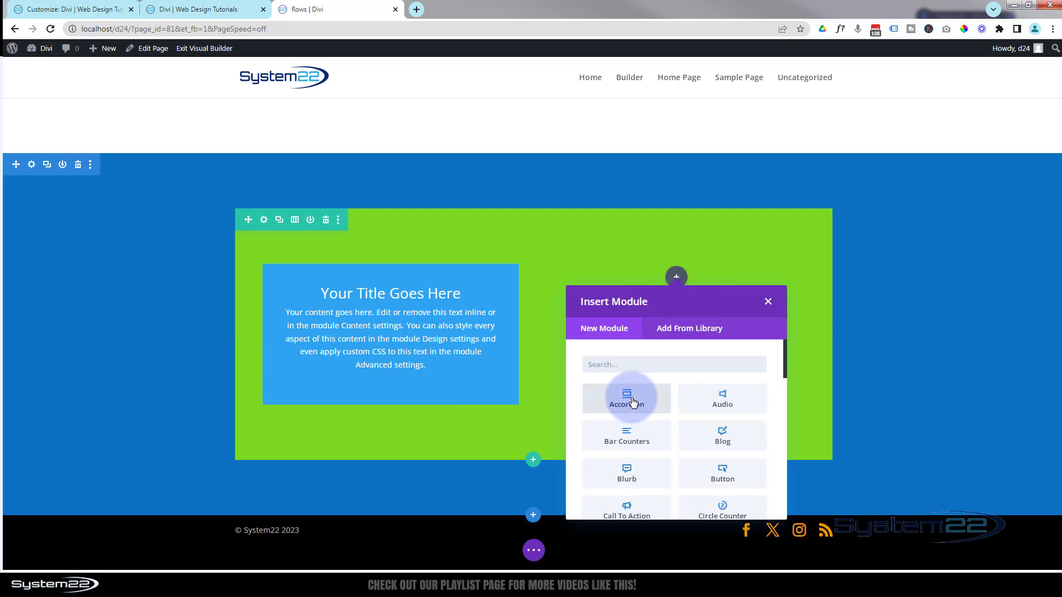
pyautogui.scroll(-5, 630, 401)
pyautogui.scroll(-1, 633, 402)
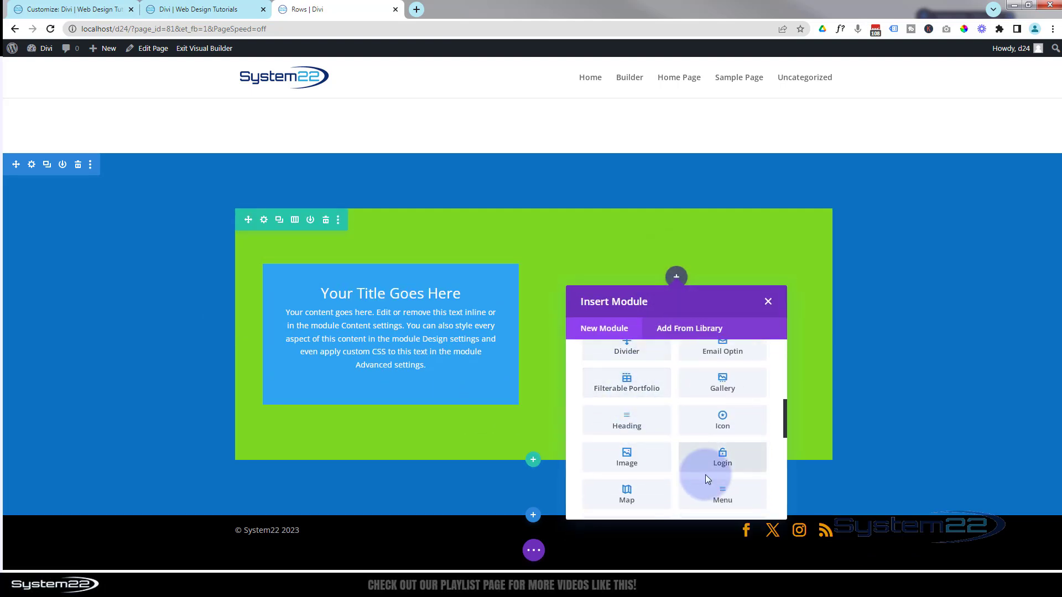
pyautogui.click(645, 461)
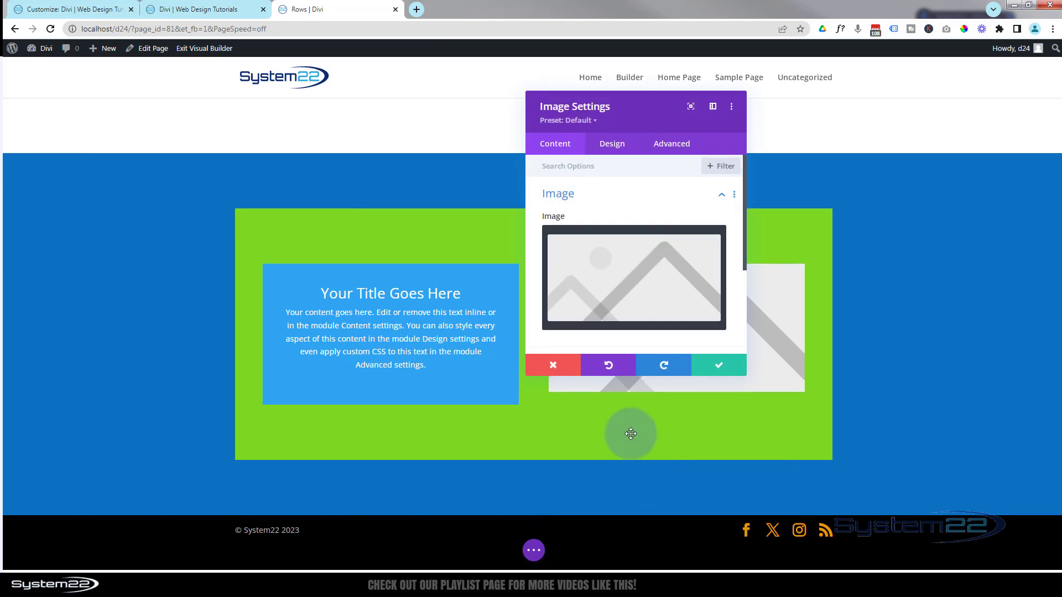
pyautogui.click(630, 304)
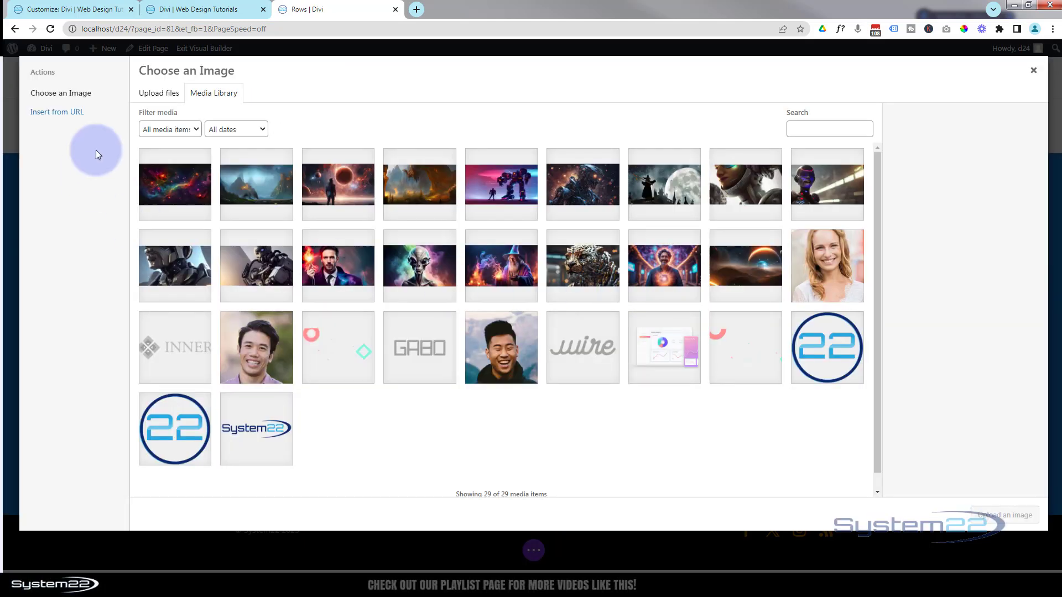
pyautogui.click(320, 174)
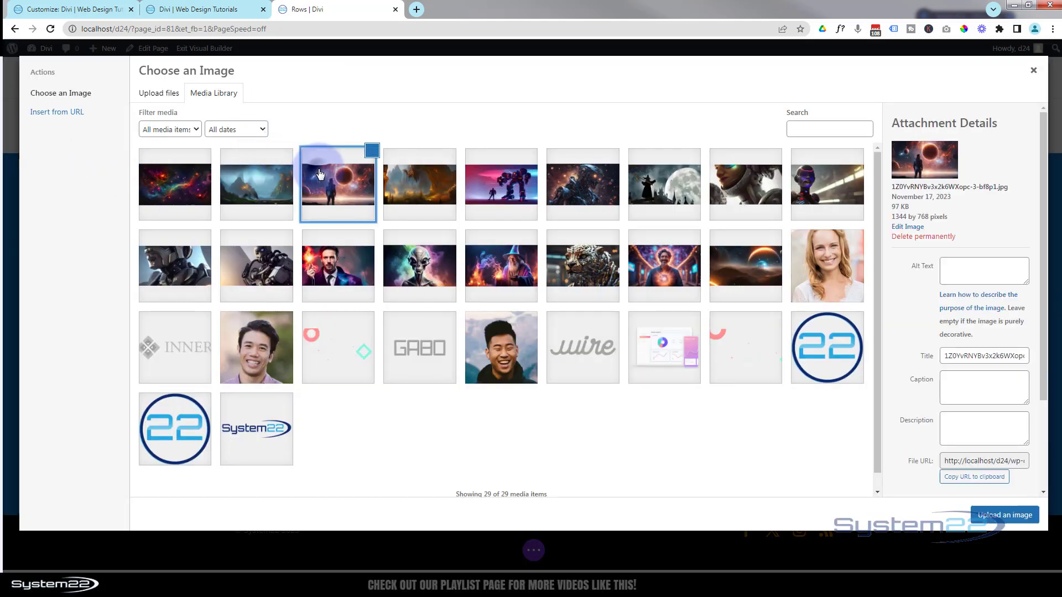
pyautogui.click(1005, 515)
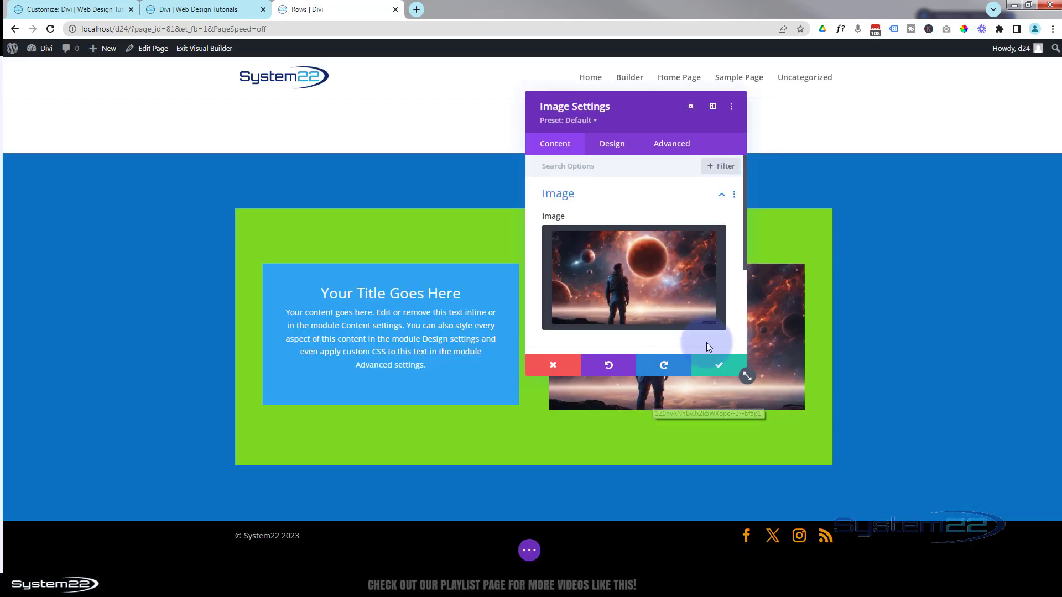
pyautogui.click(716, 367)
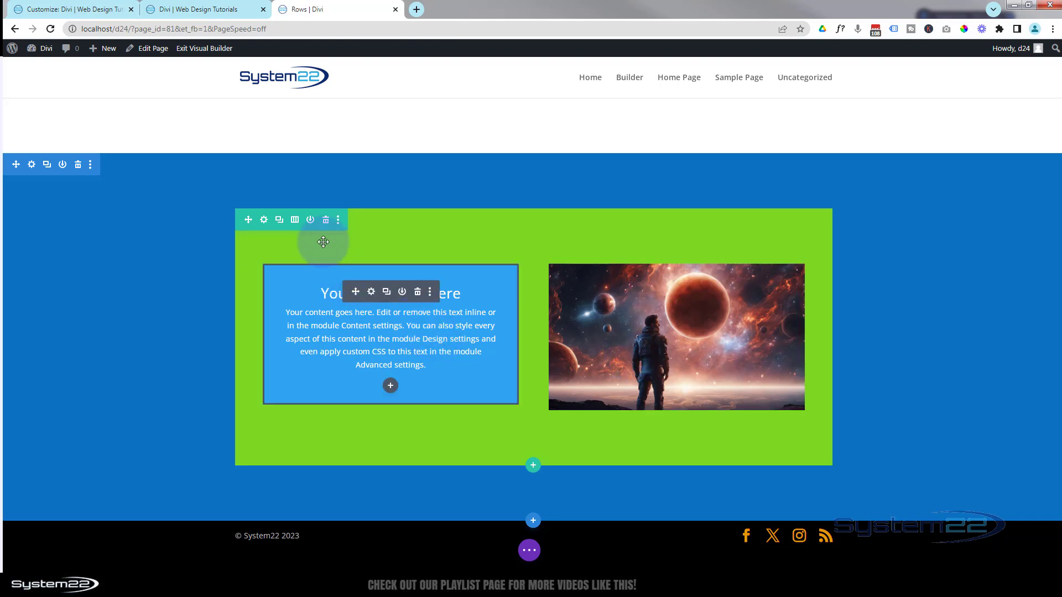
# - Open the row settings and review the second column's Content and Design options, then return
pyautogui.click(265, 221)
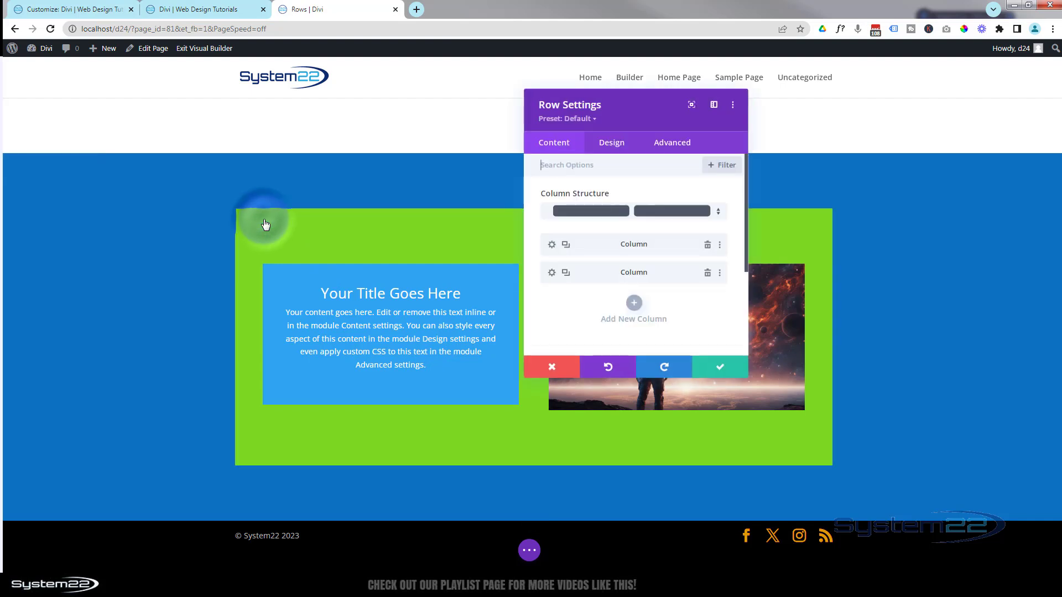
pyautogui.click(547, 273)
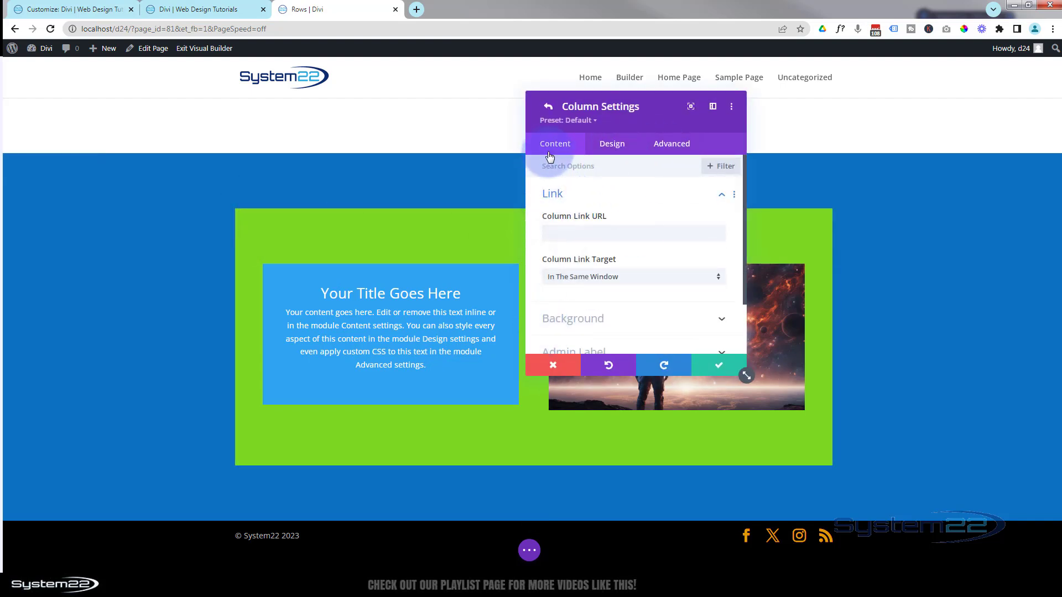
pyautogui.scroll(-2, 614, 221)
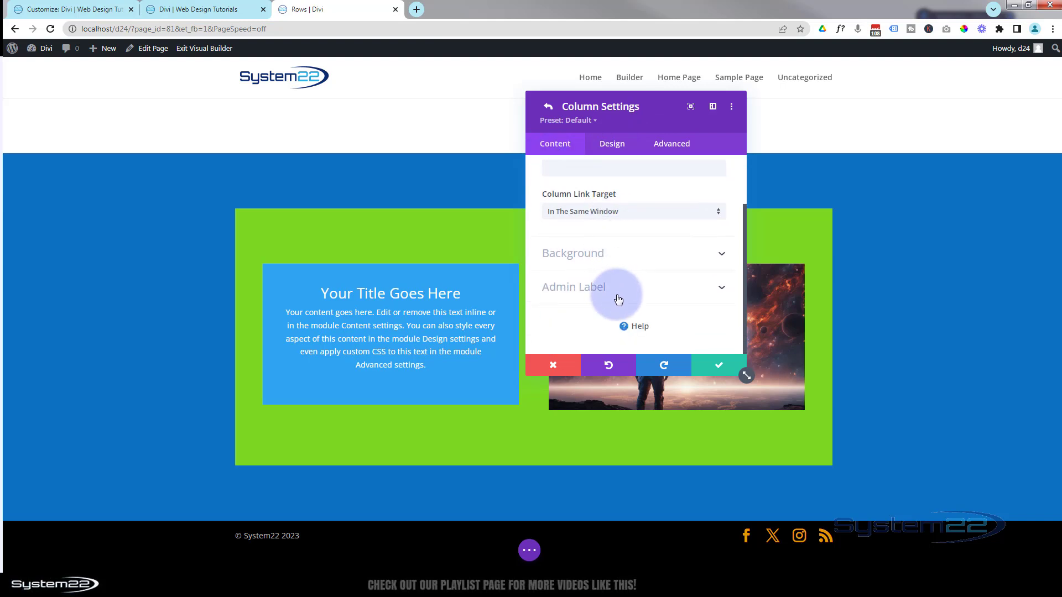
pyautogui.click(612, 143)
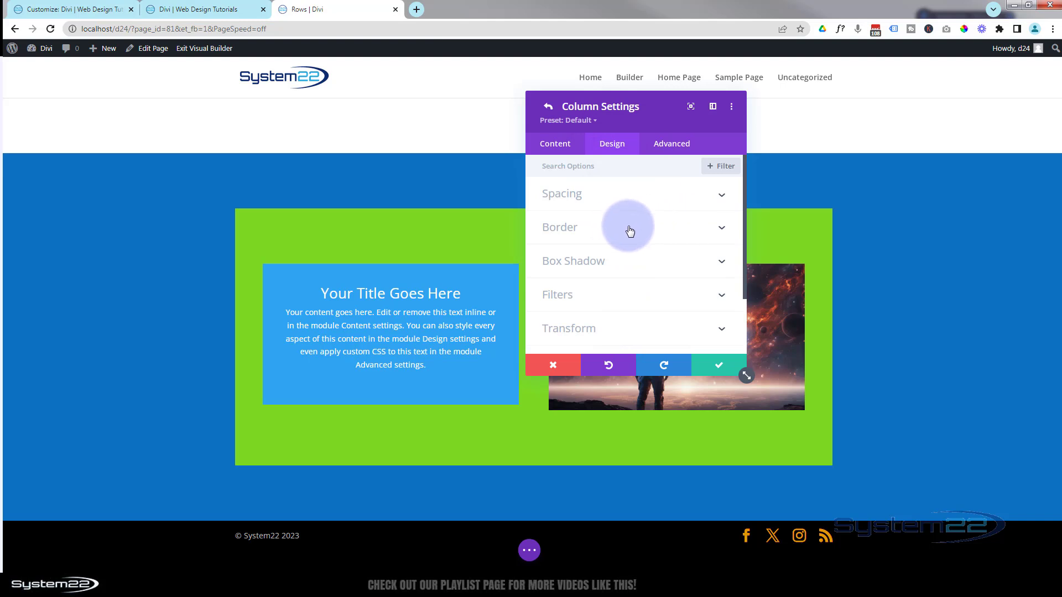
pyautogui.scroll(-2, 623, 326)
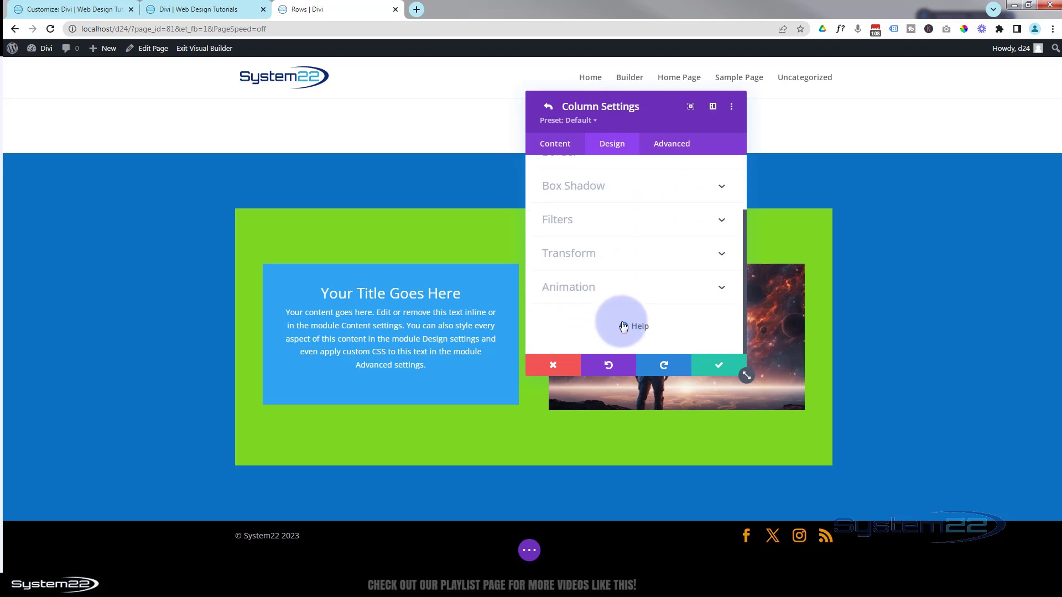
pyautogui.scroll(2, 624, 326)
pyautogui.click(719, 367)
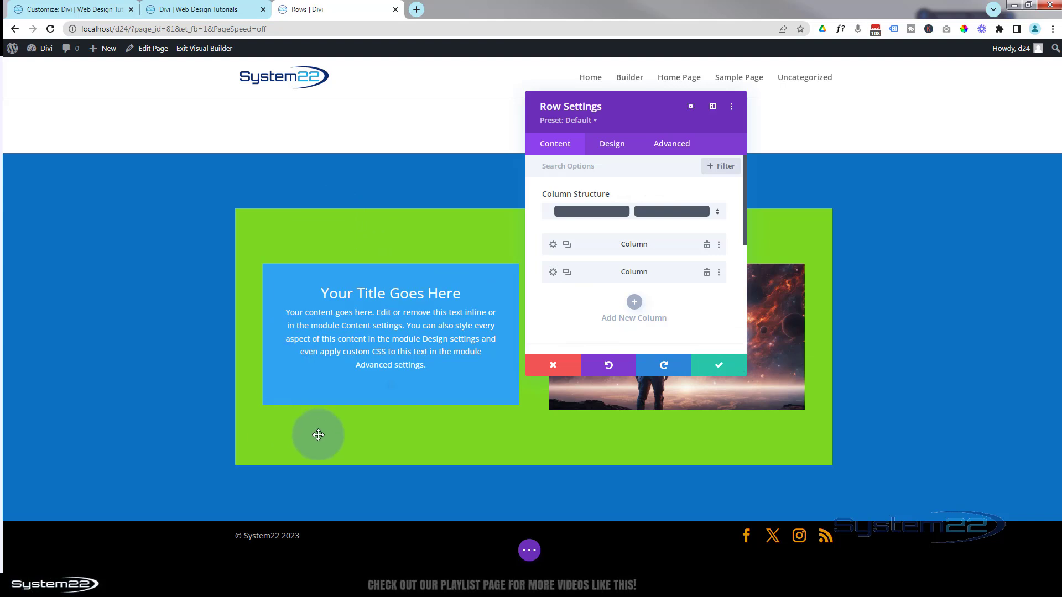
# - Expand the row's Border options and set all linked corner radii to 50px
pyautogui.click(612, 144)
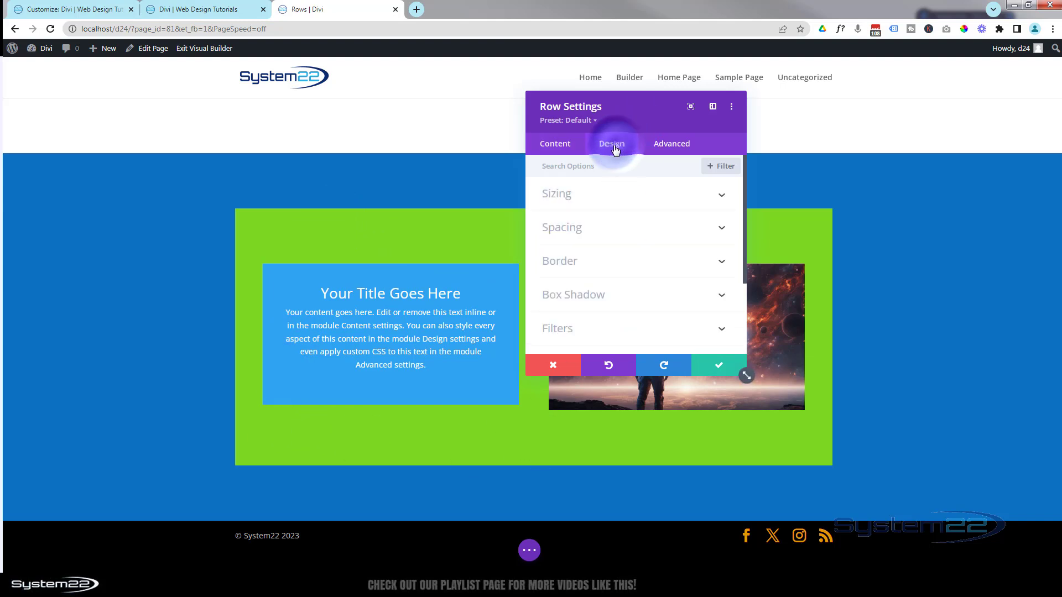
pyautogui.scroll(-1, 622, 209)
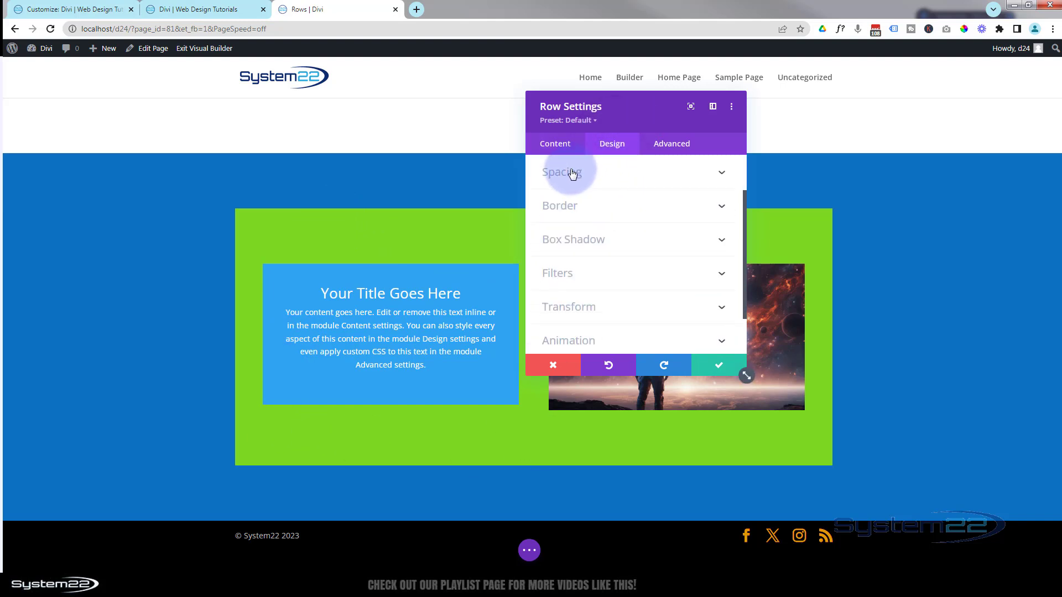
pyautogui.click(669, 208)
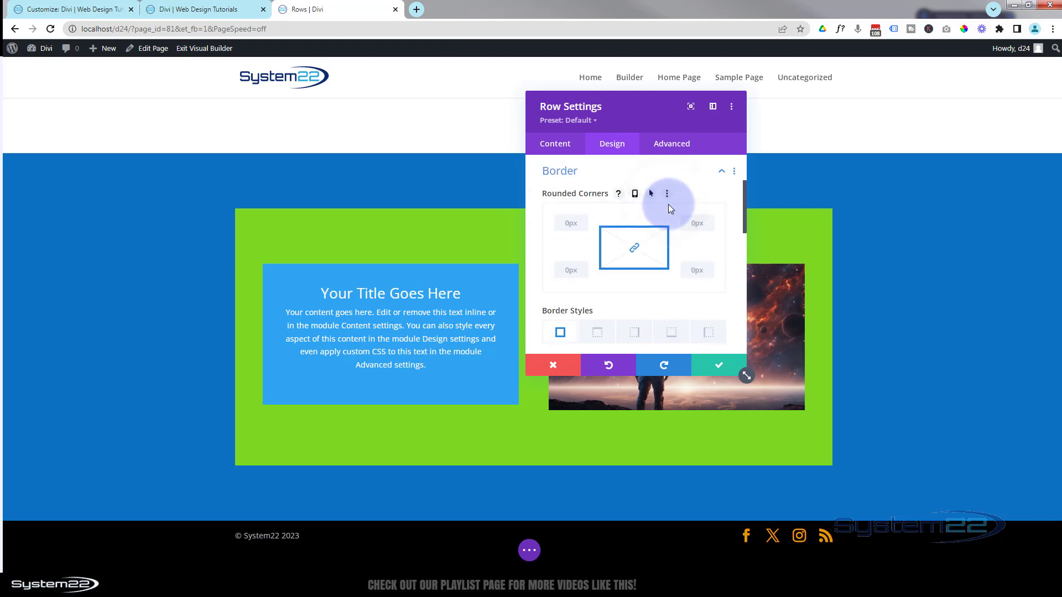
pyautogui.click(636, 249)
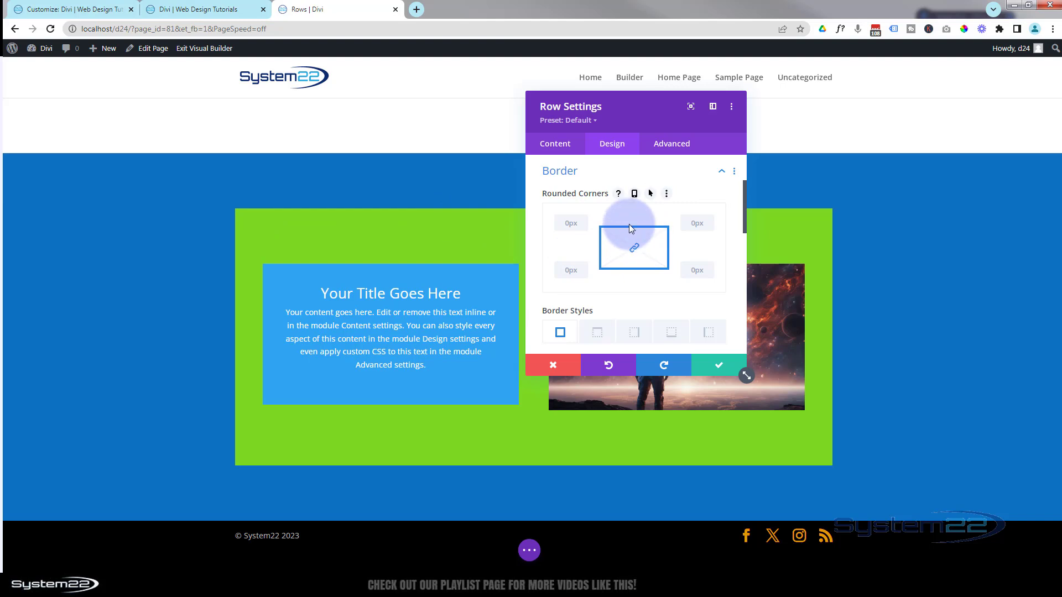
pyautogui.click(564, 222)
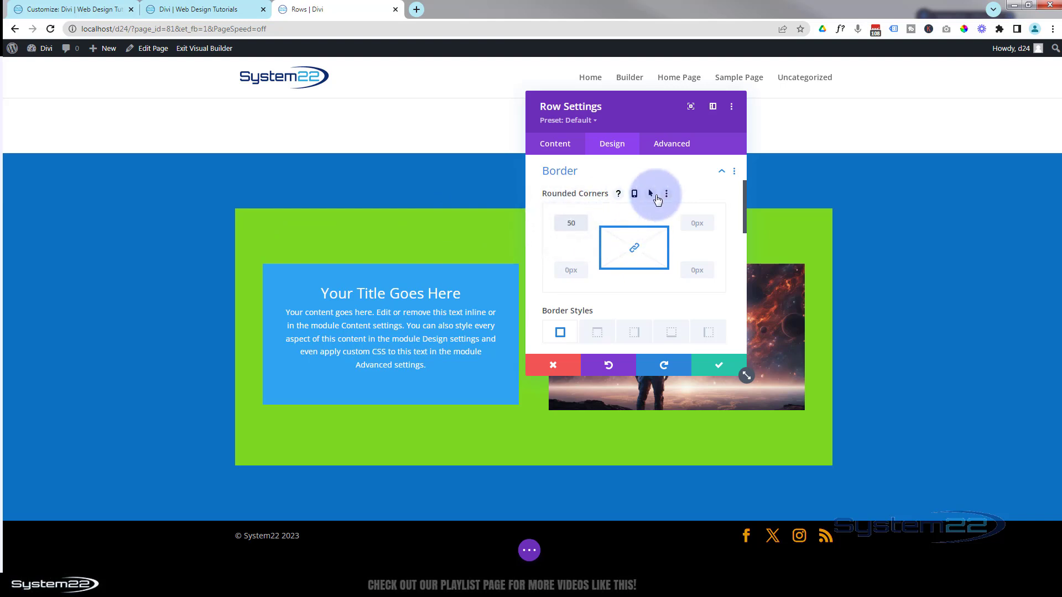
pyautogui.write('50')
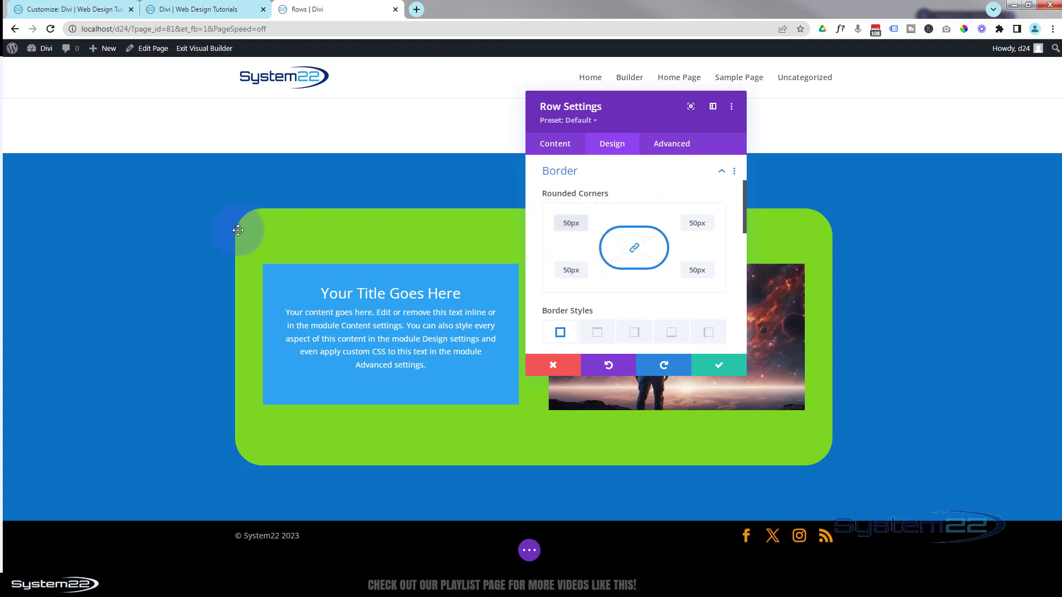
# - Try separate corner radii such as 250px bottom-left, then relink corners and reset them to 0px
pyautogui.click(635, 250)
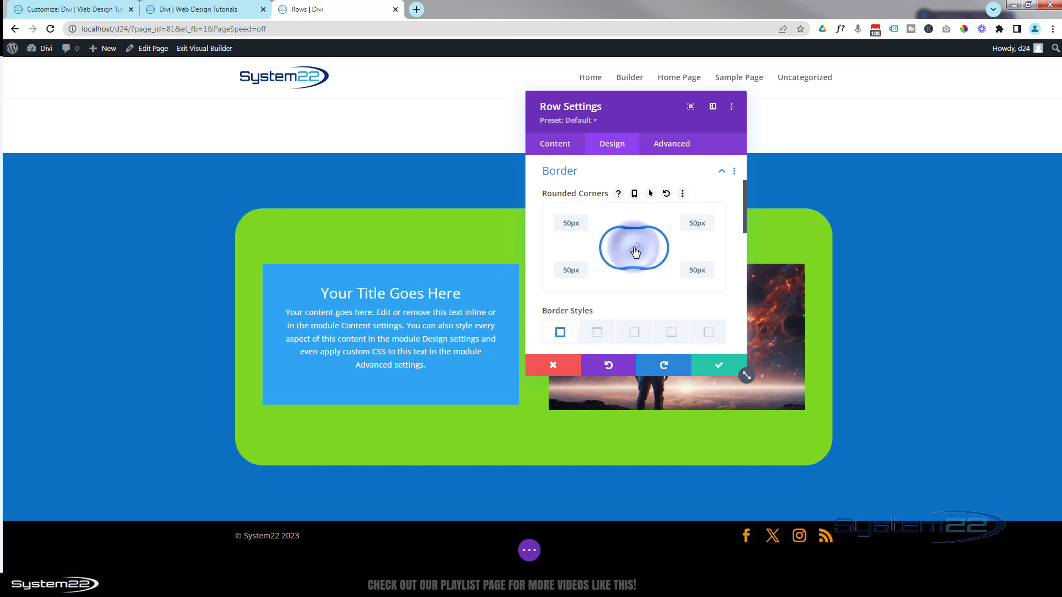
pyautogui.click(696, 223)
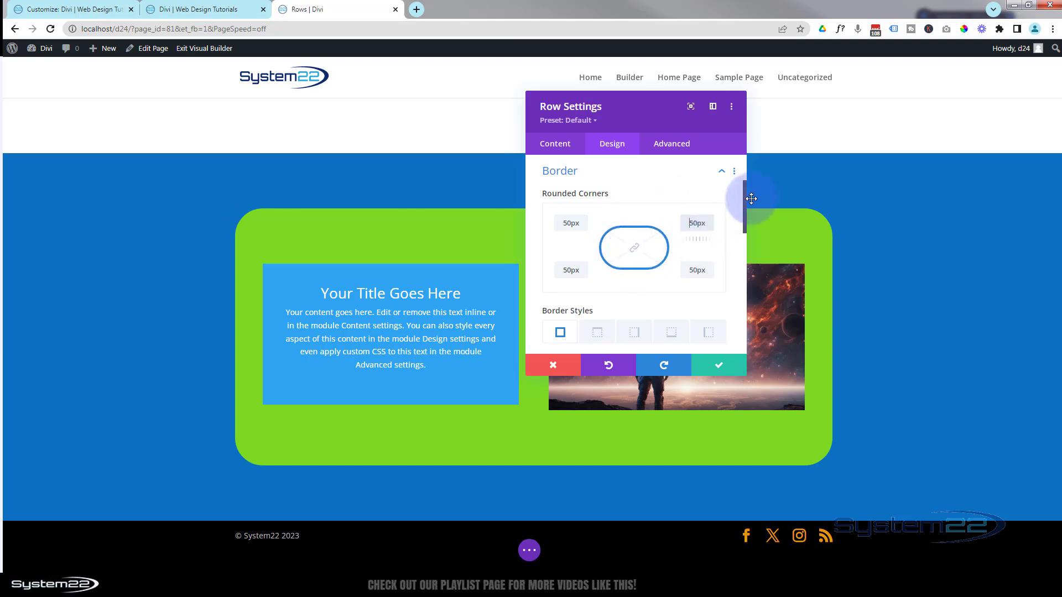
pyautogui.write('1')
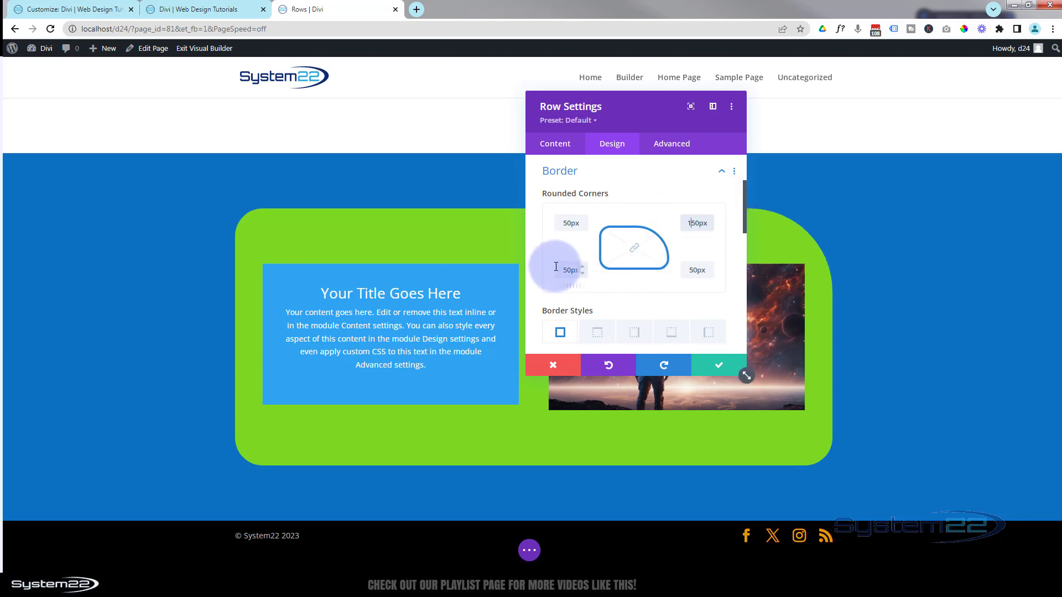
pyautogui.click(560, 268)
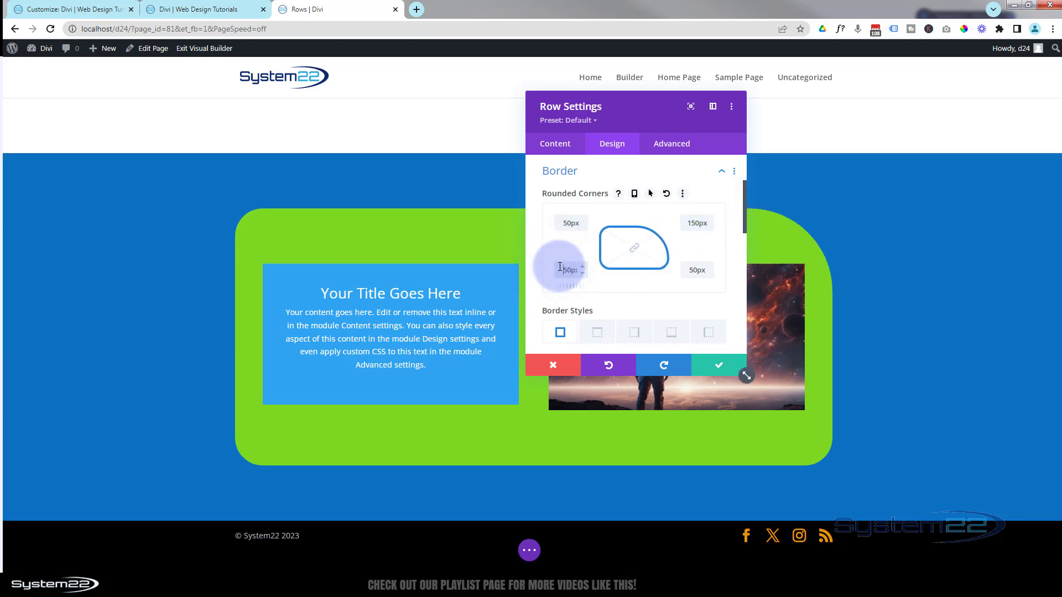
pyautogui.click(628, 162)
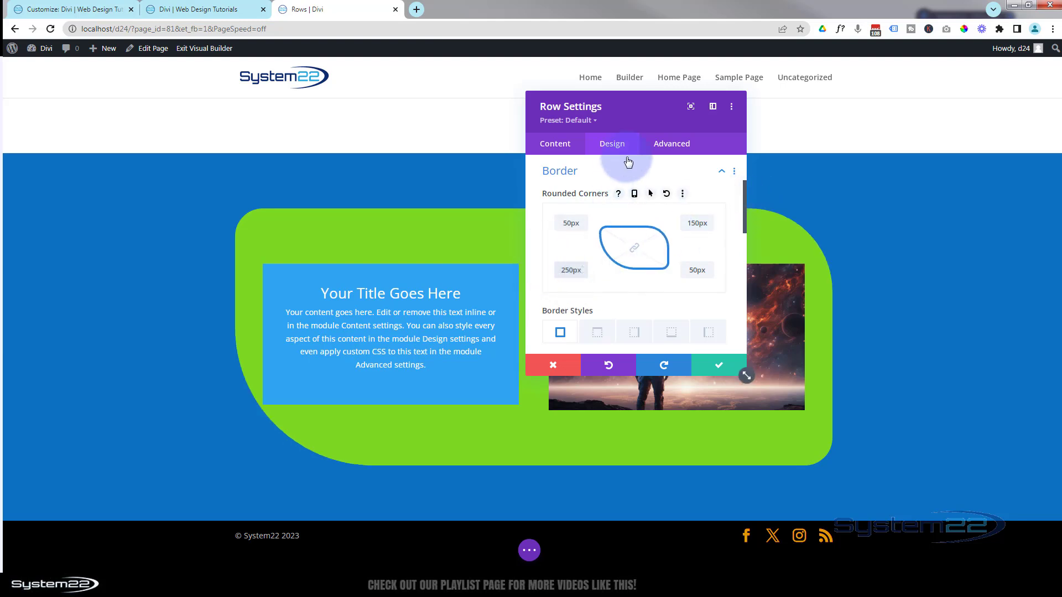
pyautogui.moveTo(647, 118); pyautogui.dragTo(505, 152)
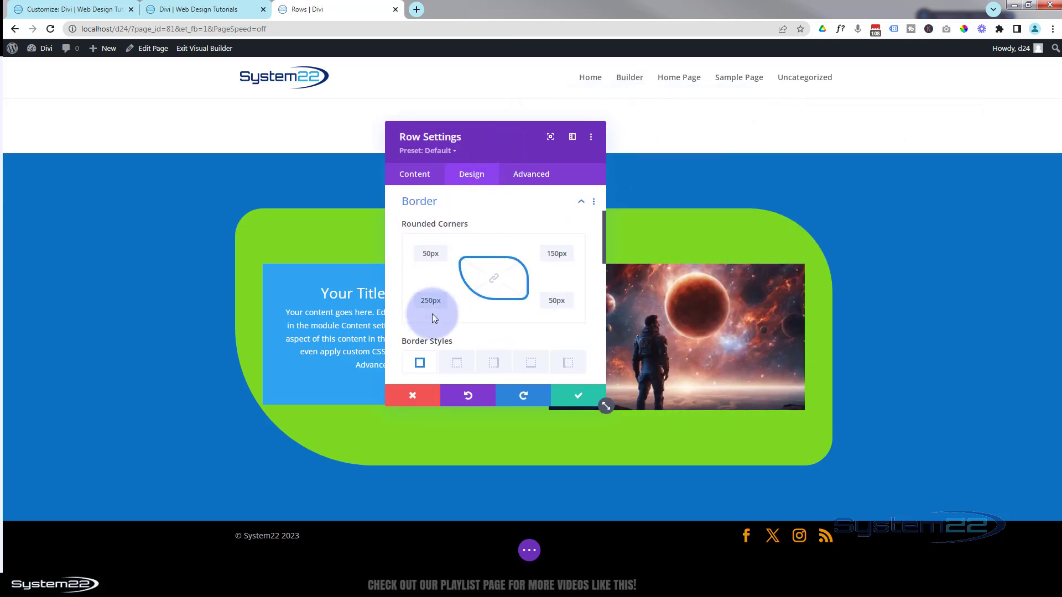
pyautogui.moveTo(423, 301); pyautogui.dragTo(452, 298)
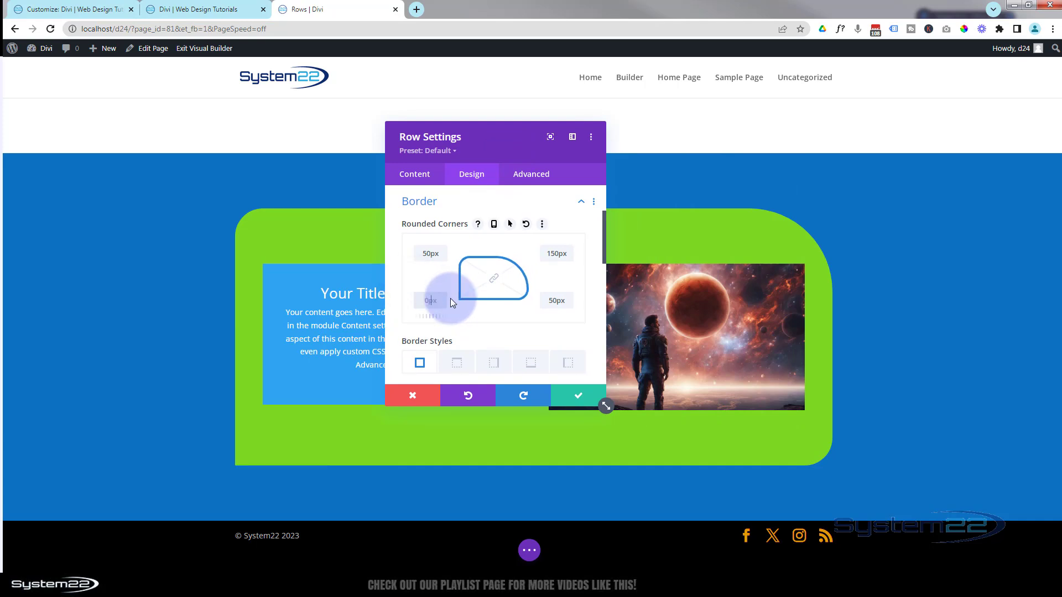
pyautogui.click(493, 278)
pyautogui.click(426, 251)
pyautogui.moveTo(426, 250); pyautogui.dragTo(443, 252)
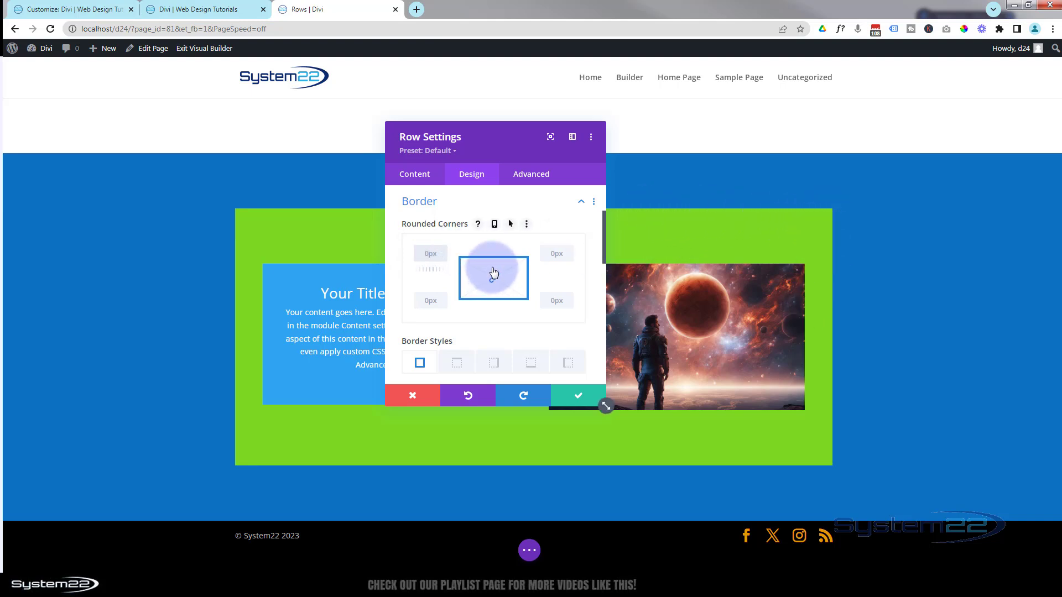
# - Set the row border to 2px width, white colour and Dashed style
pyautogui.scroll(-2, 492, 271)
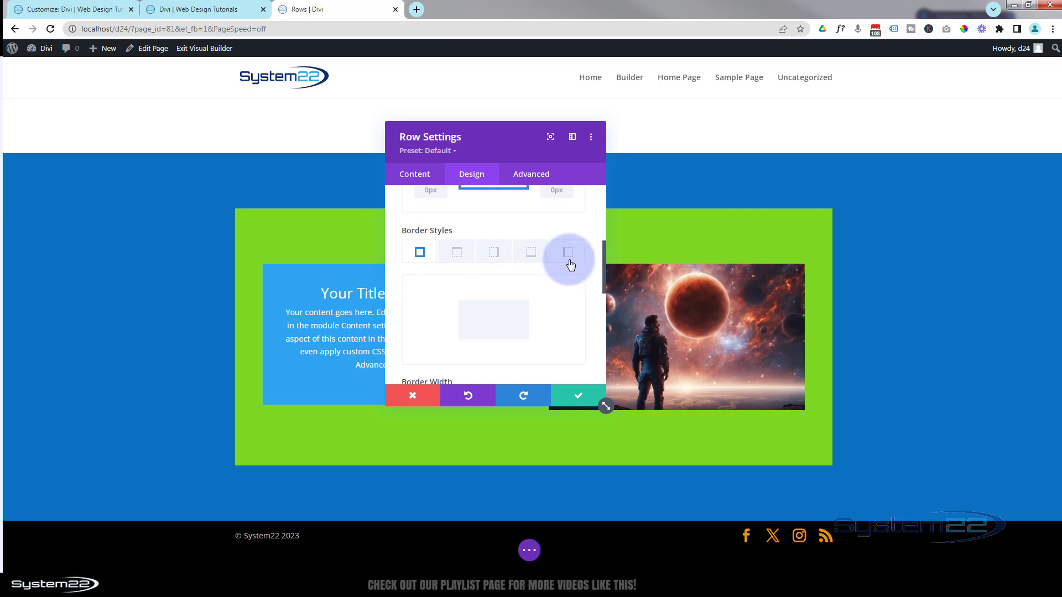
pyautogui.scroll(-3, 541, 278)
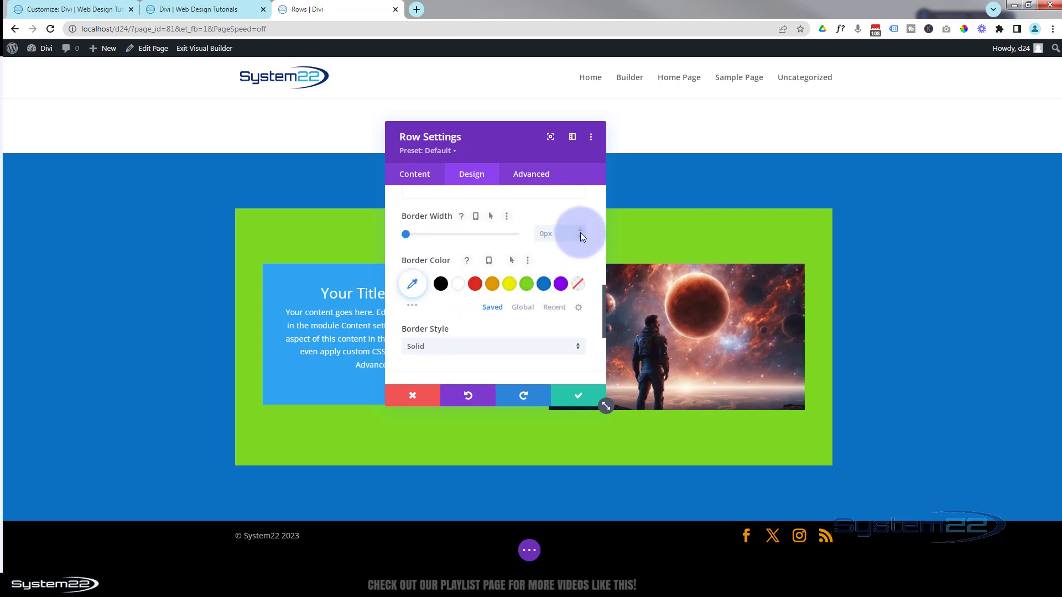
pyautogui.click(580, 229)
pyautogui.write('2')
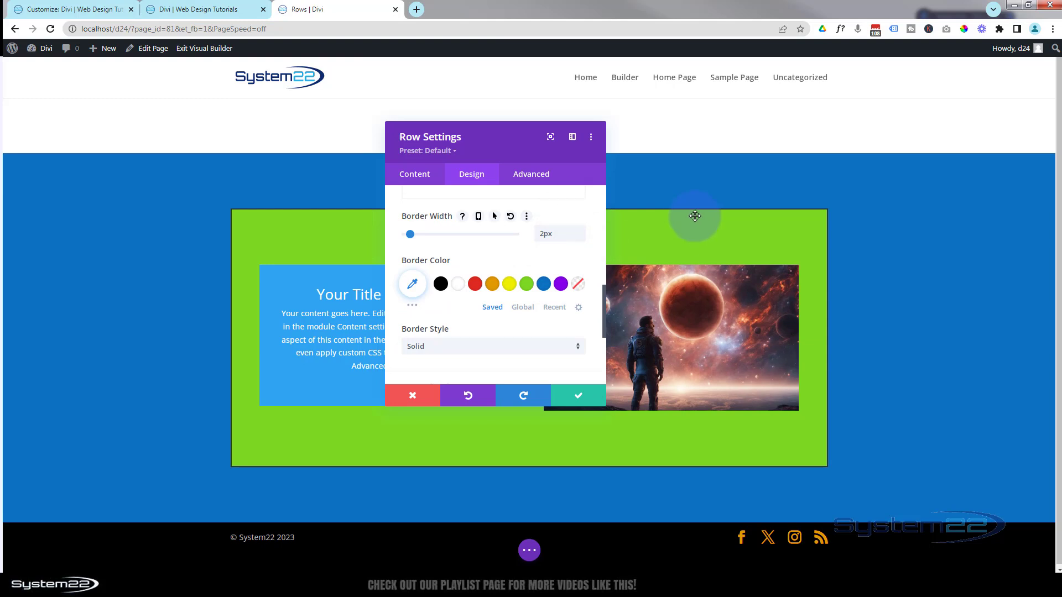
pyautogui.click(461, 287)
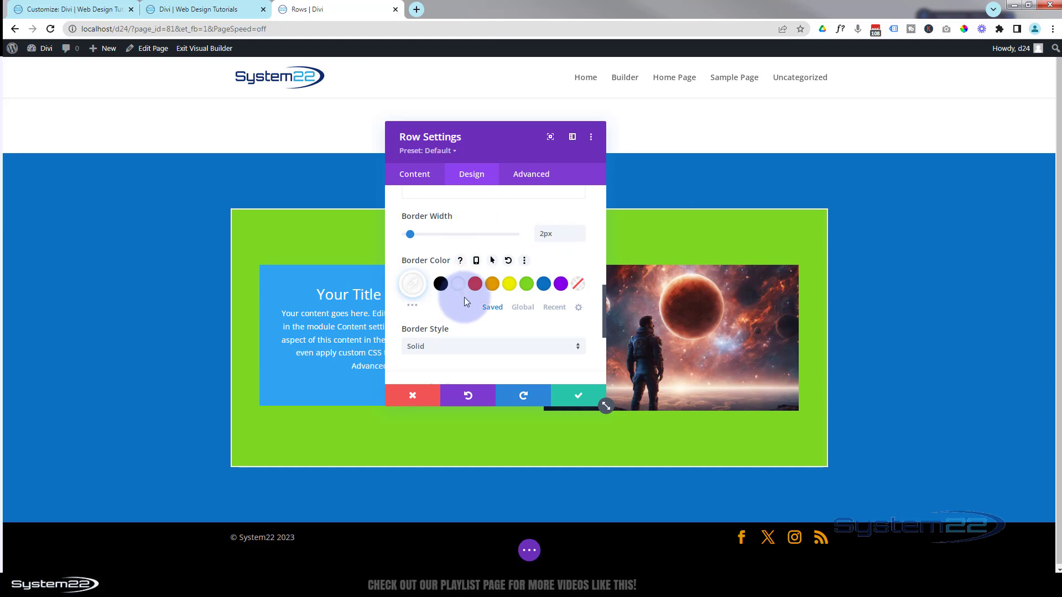
pyautogui.scroll(-1, 463, 297)
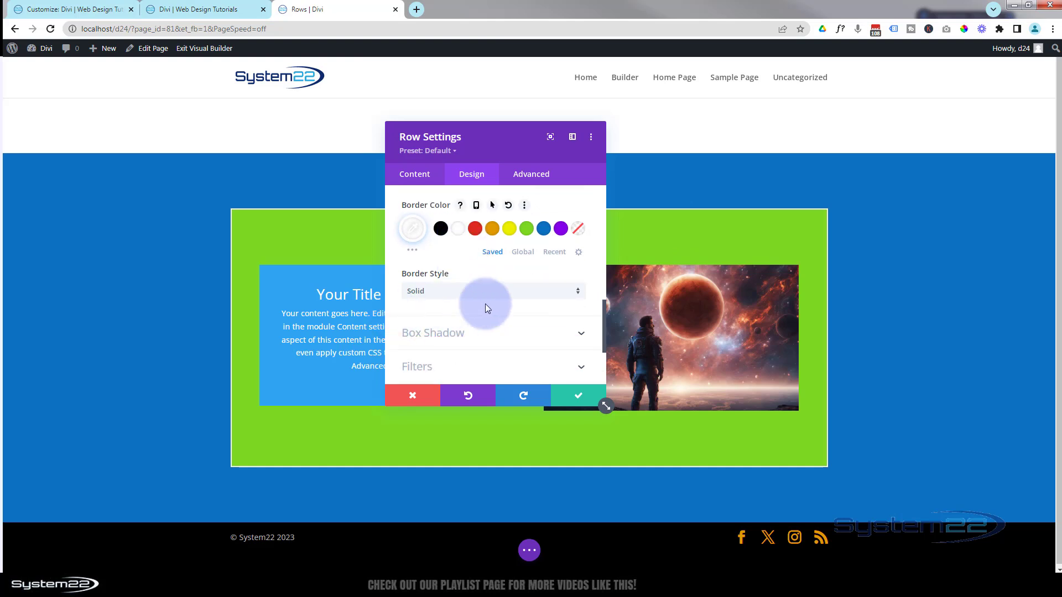
pyautogui.click(465, 295)
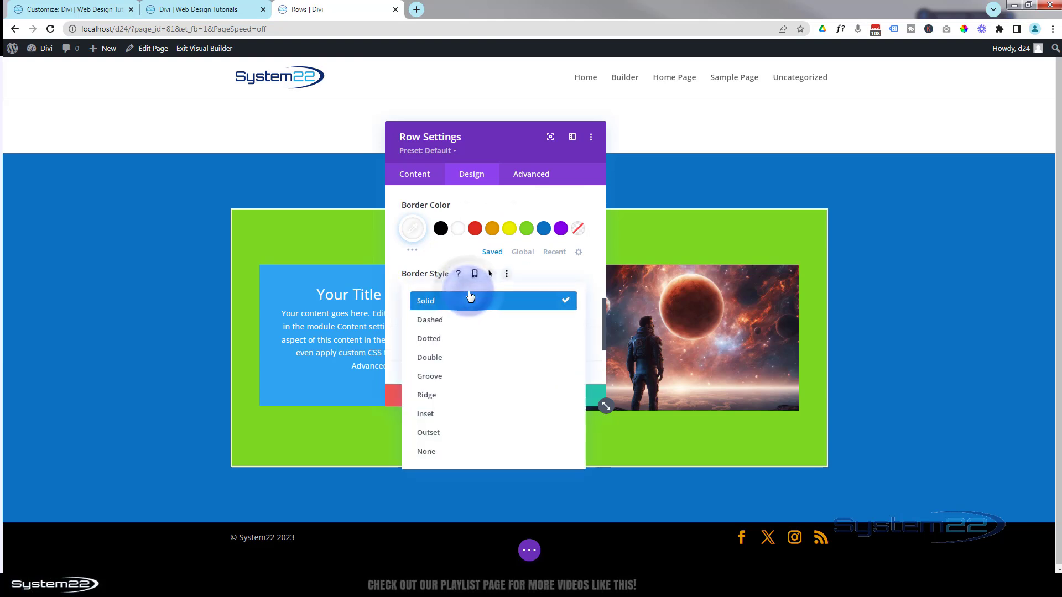
pyautogui.click(453, 320)
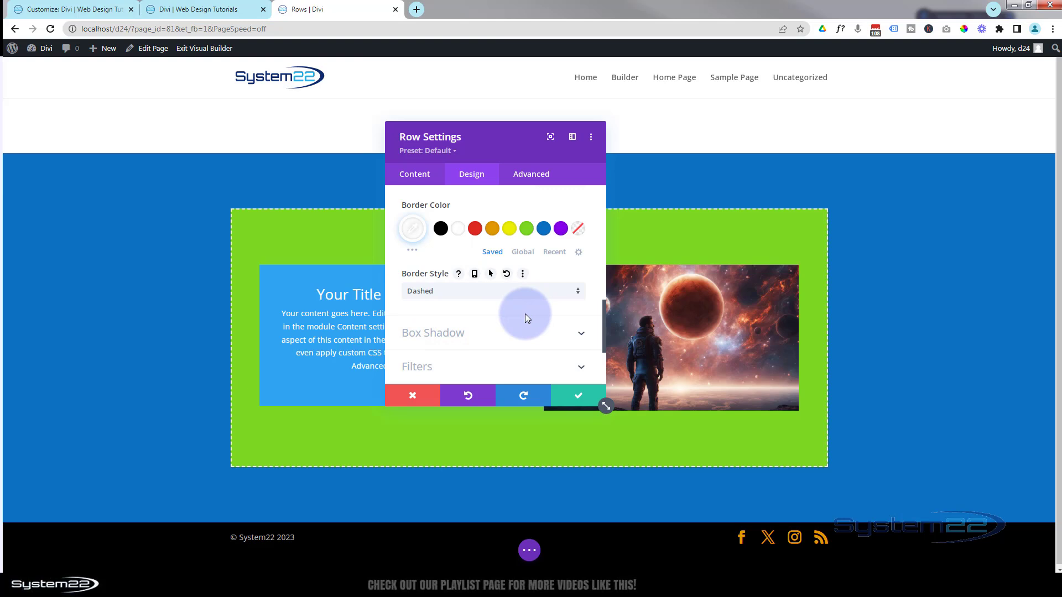
pyautogui.scroll(-2, 525, 313)
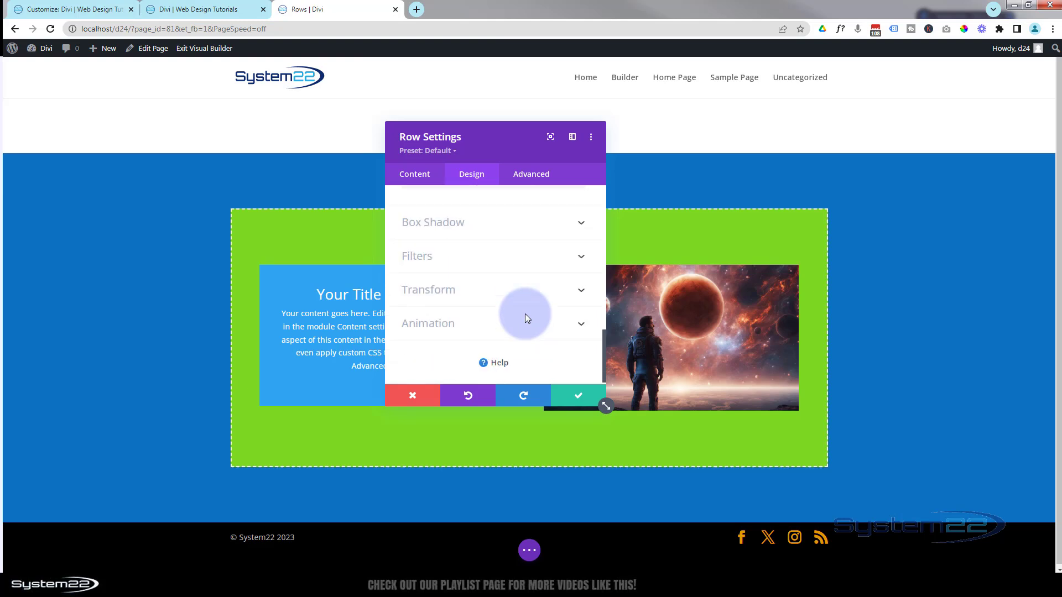
# - Give the green row the fourth box shadow preset: 12px vertical, 18px blur, -6px spread
pyautogui.click(507, 231)
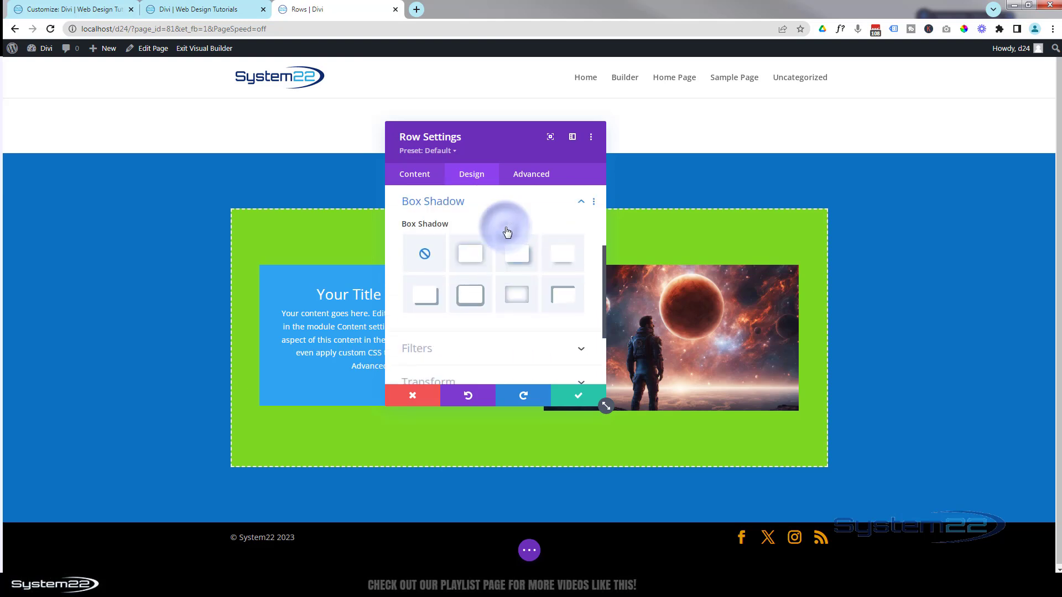
pyautogui.click(561, 263)
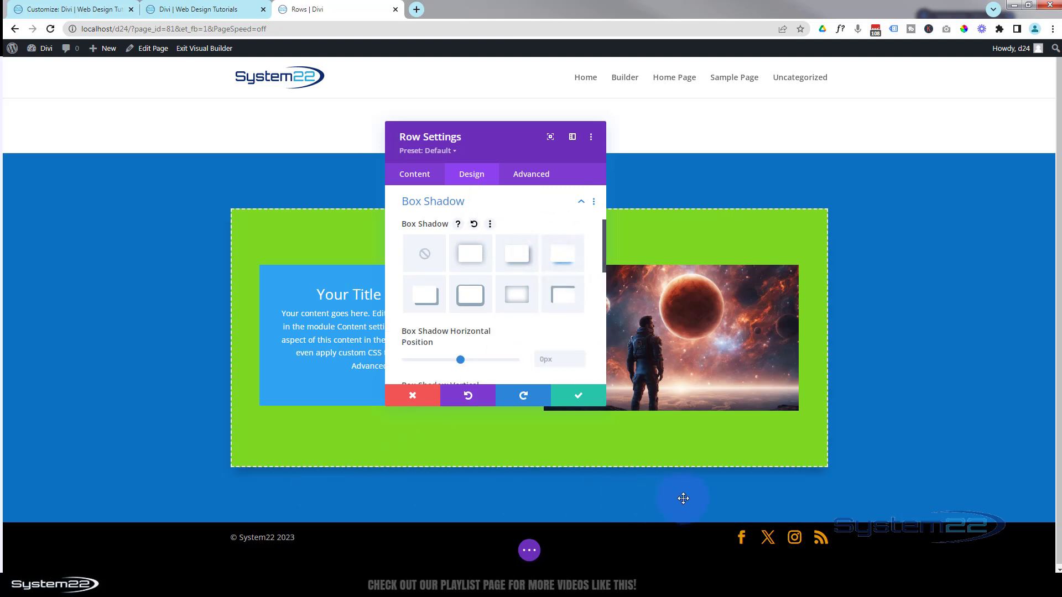
pyautogui.scroll(-5, 509, 319)
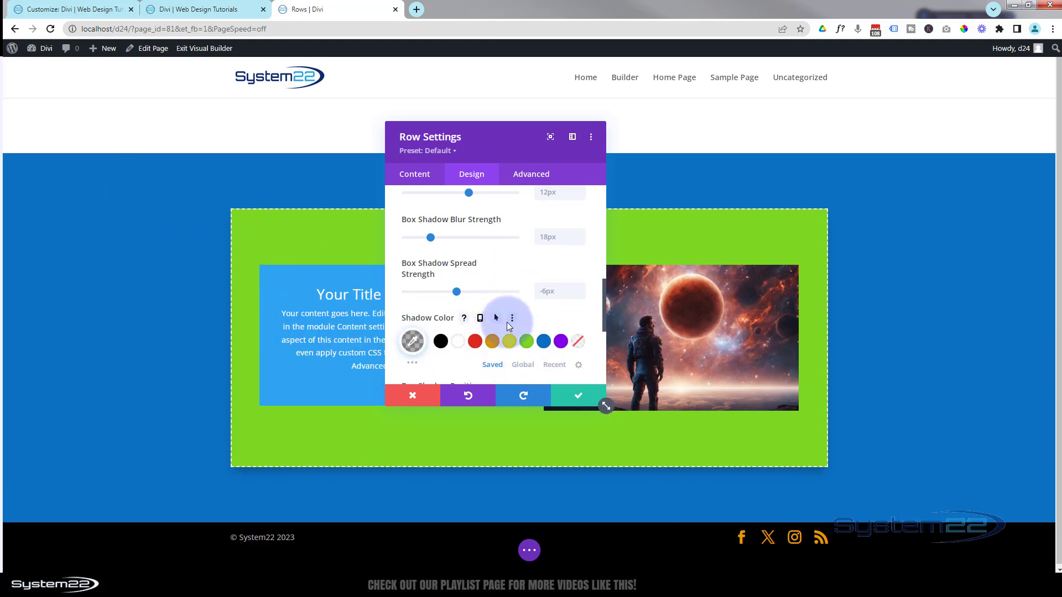
pyautogui.scroll(-2, 508, 324)
pyautogui.scroll(-1, 508, 327)
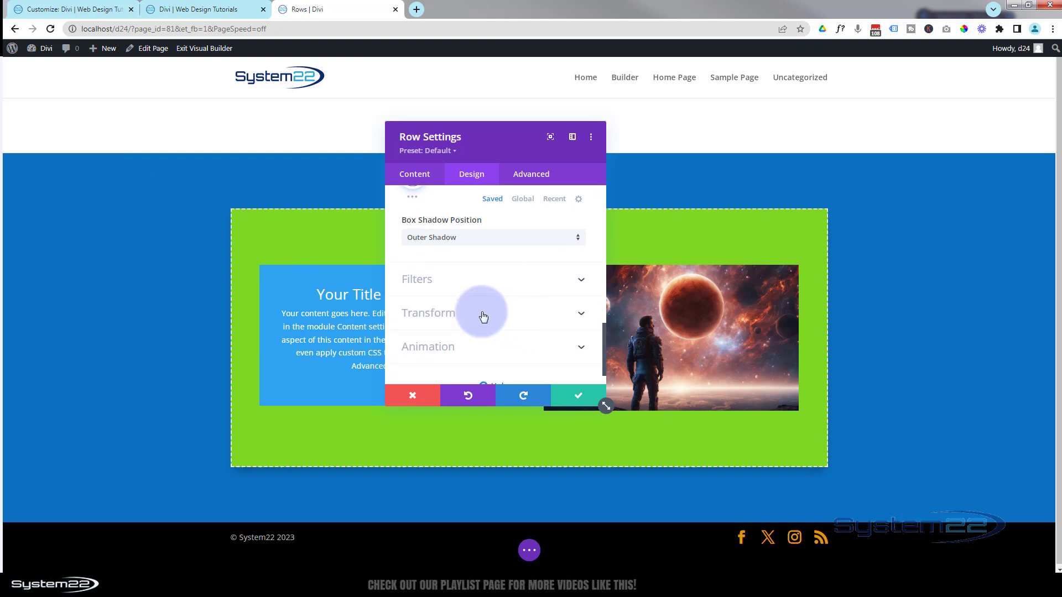
pyautogui.click(509, 278)
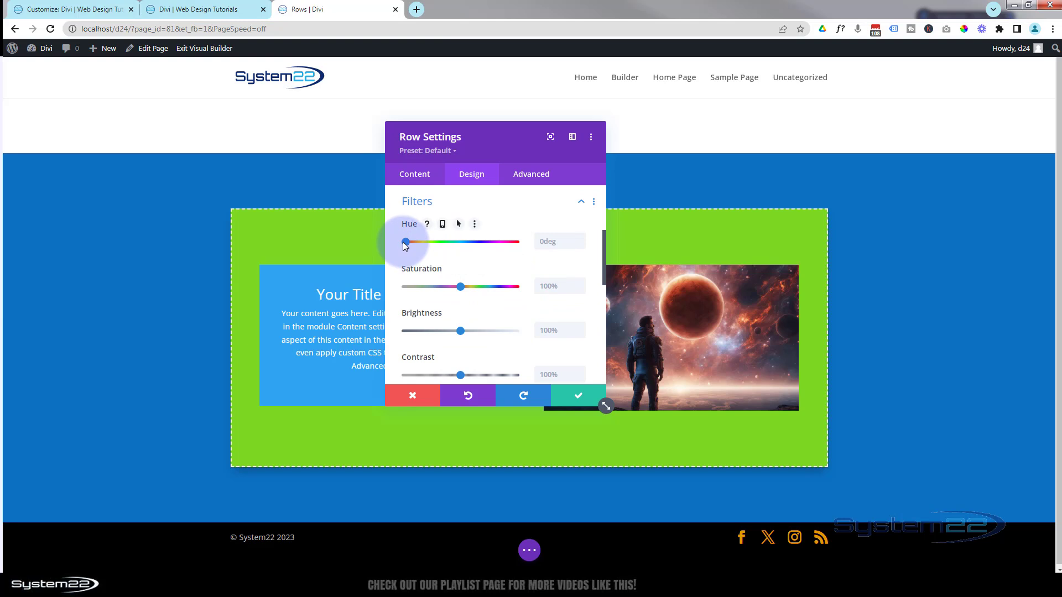
# - Try the row's Hue, Invert, Sepia, Opacity and Blur filter sliders, leaving the filters at their defaults
pyautogui.moveTo(405, 242)
pyautogui.mouseDown()
pyautogui.moveTo(494, 244)
pyautogui.moveTo(389, 249)
pyautogui.mouseUp()
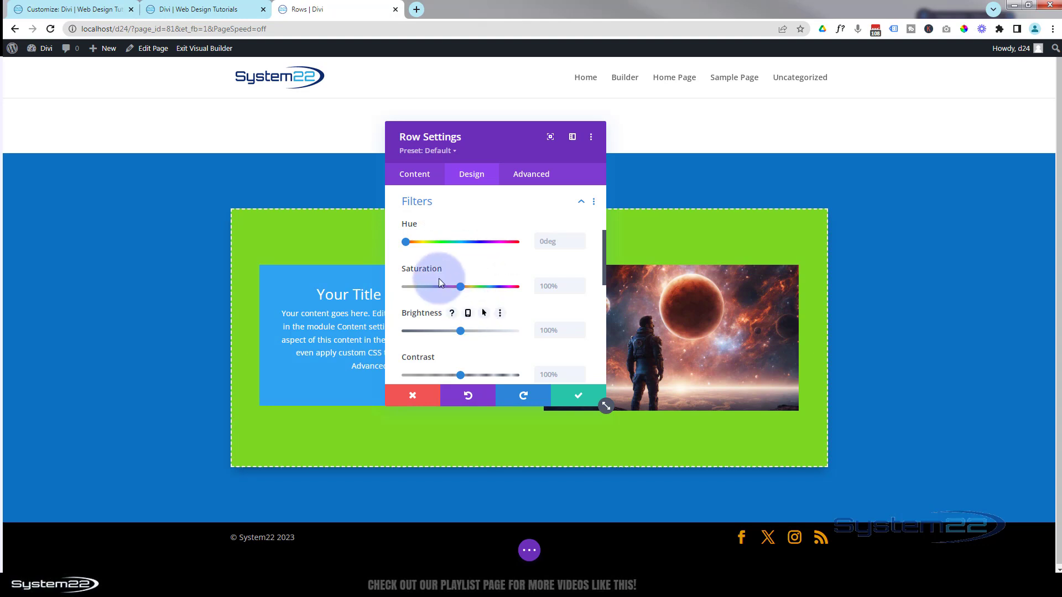
pyautogui.scroll(-2, 502, 309)
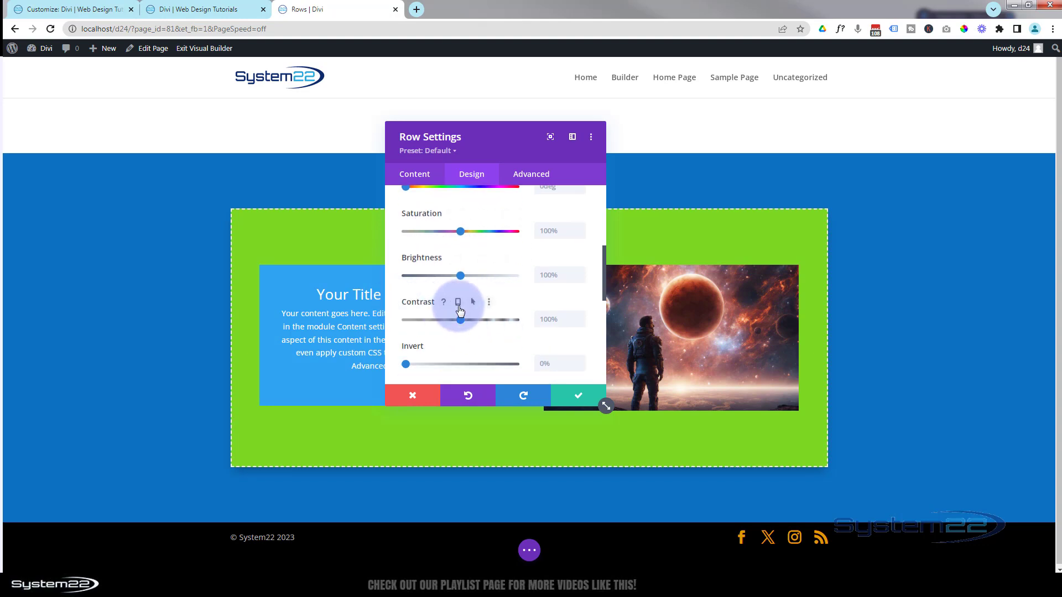
pyautogui.scroll(-1, 485, 308)
pyautogui.scroll(-3, 484, 308)
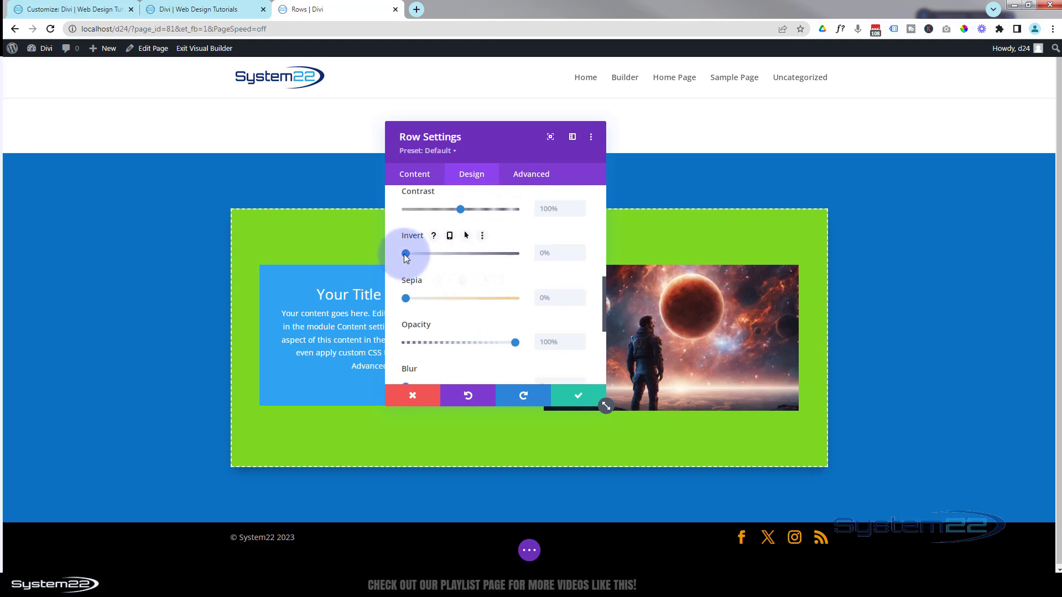
pyautogui.moveTo(415, 254)
pyautogui.mouseDown()
pyautogui.moveTo(527, 258)
pyautogui.moveTo(397, 252)
pyautogui.mouseUp()
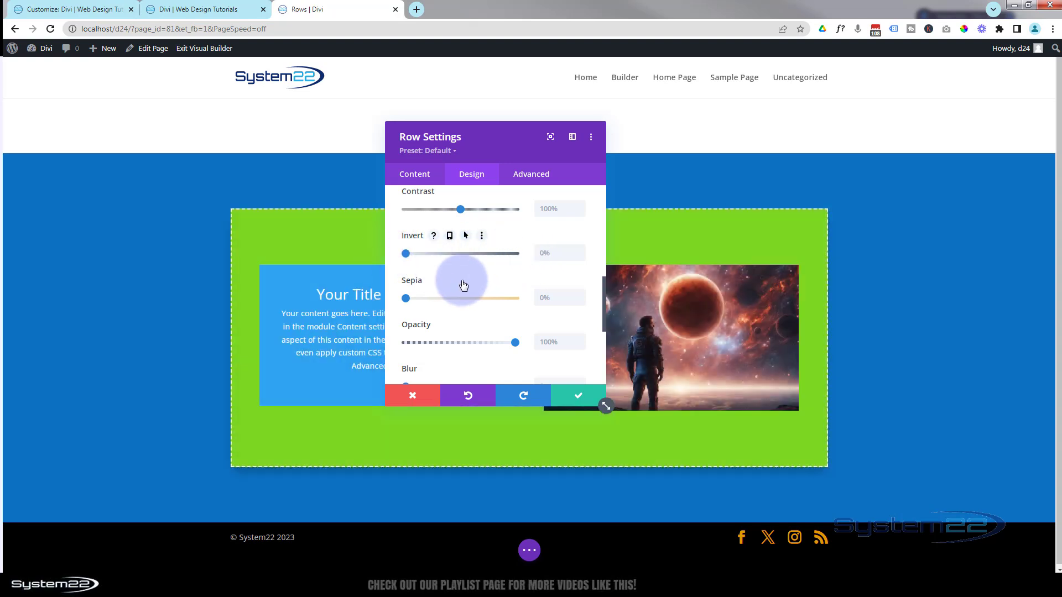
pyautogui.moveTo(405, 299)
pyautogui.mouseDown()
pyautogui.moveTo(511, 299)
pyautogui.moveTo(403, 299)
pyautogui.mouseUp()
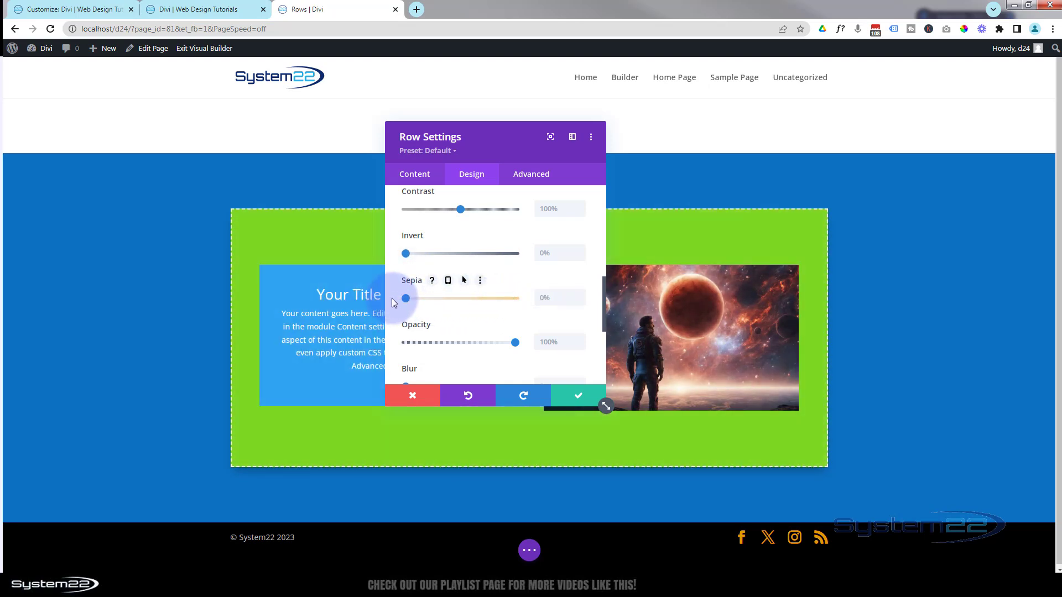
pyautogui.scroll(-1, 461, 311)
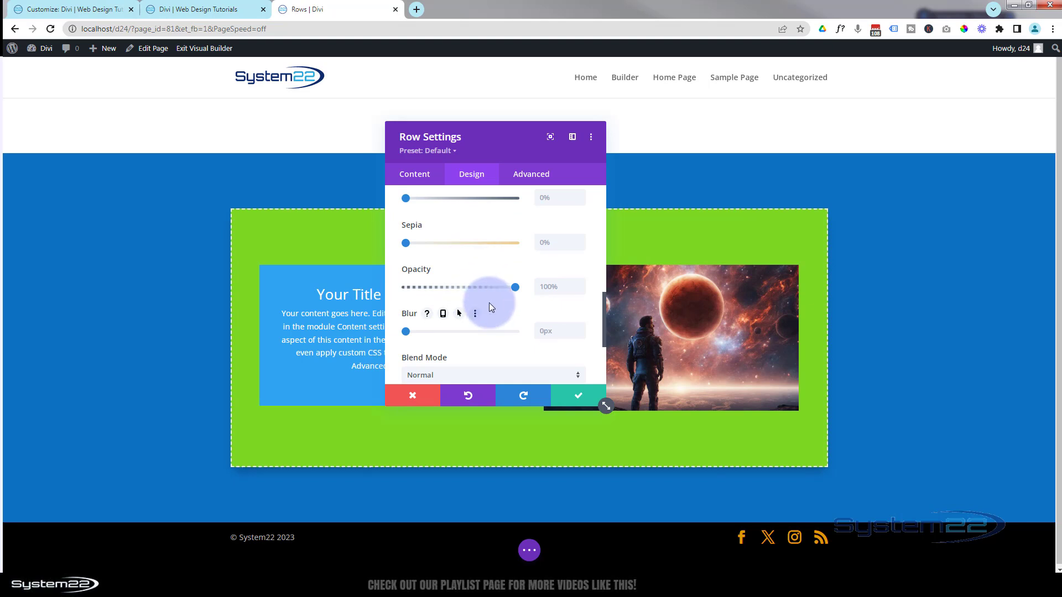
pyautogui.moveTo(517, 290)
pyautogui.mouseDown()
pyautogui.moveTo(400, 285)
pyautogui.moveTo(528, 293)
pyautogui.mouseUp()
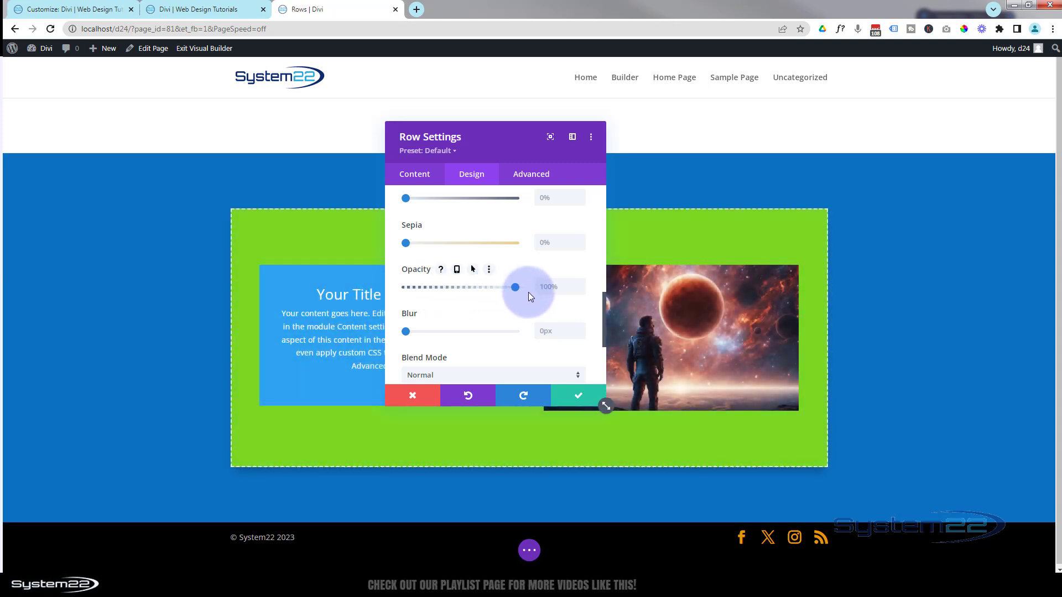
pyautogui.moveTo(407, 330)
pyautogui.mouseDown()
pyautogui.moveTo(456, 330)
pyautogui.moveTo(408, 325)
pyautogui.mouseUp()
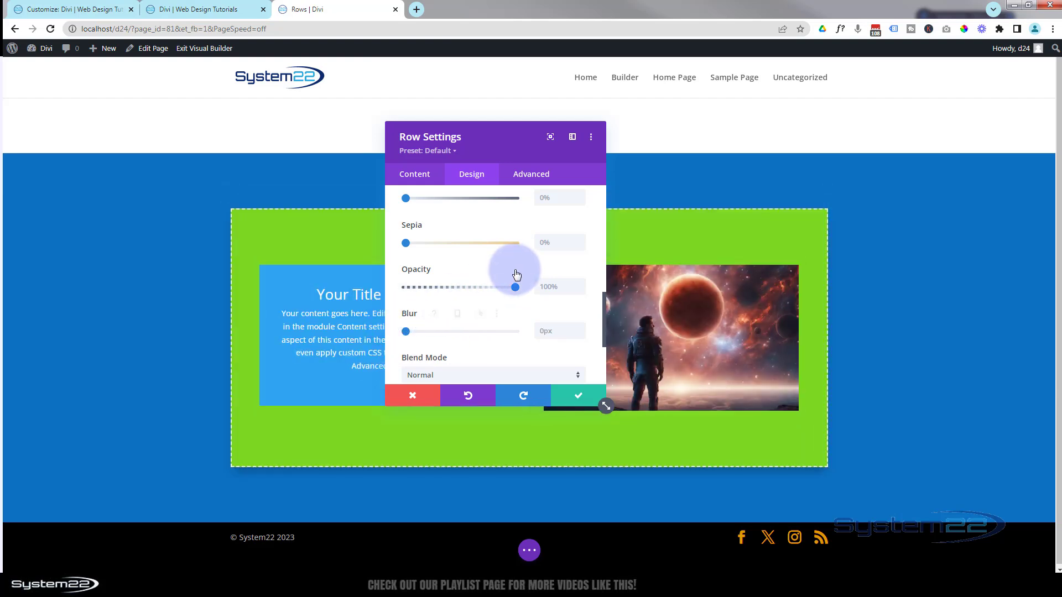
pyautogui.scroll(-3, 513, 271)
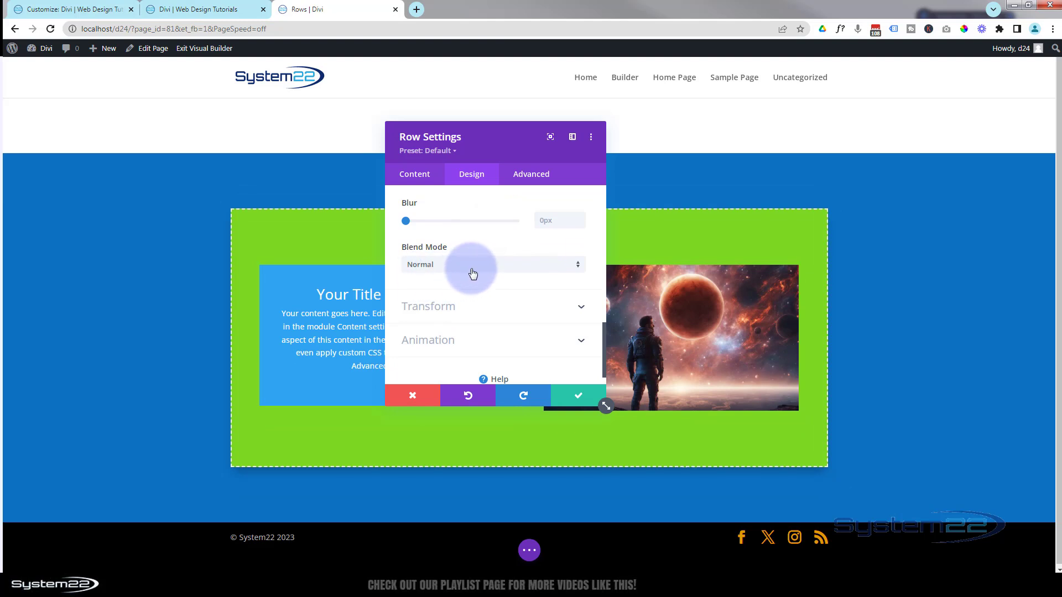
# - Leave the row's Blend Mode unchanged and save the row's border and shadow settings
pyautogui.click(469, 266)
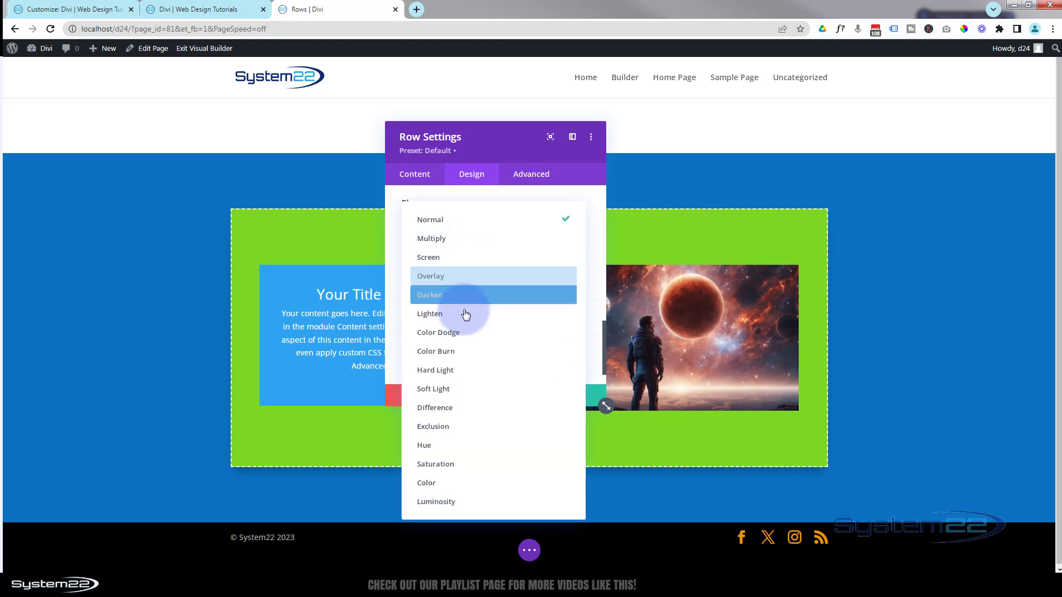
pyautogui.click(396, 222)
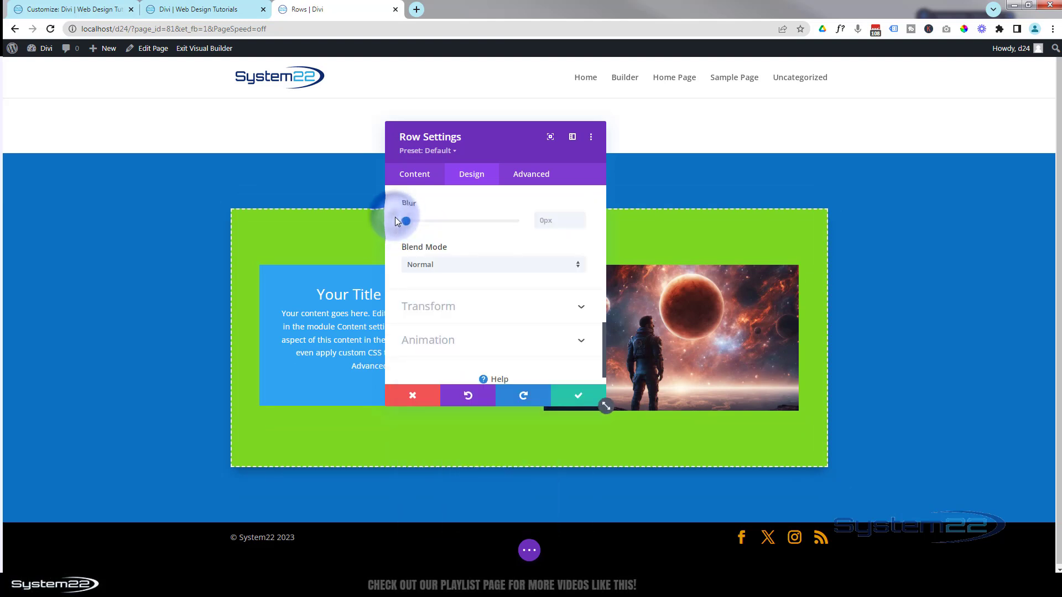
pyautogui.click(576, 397)
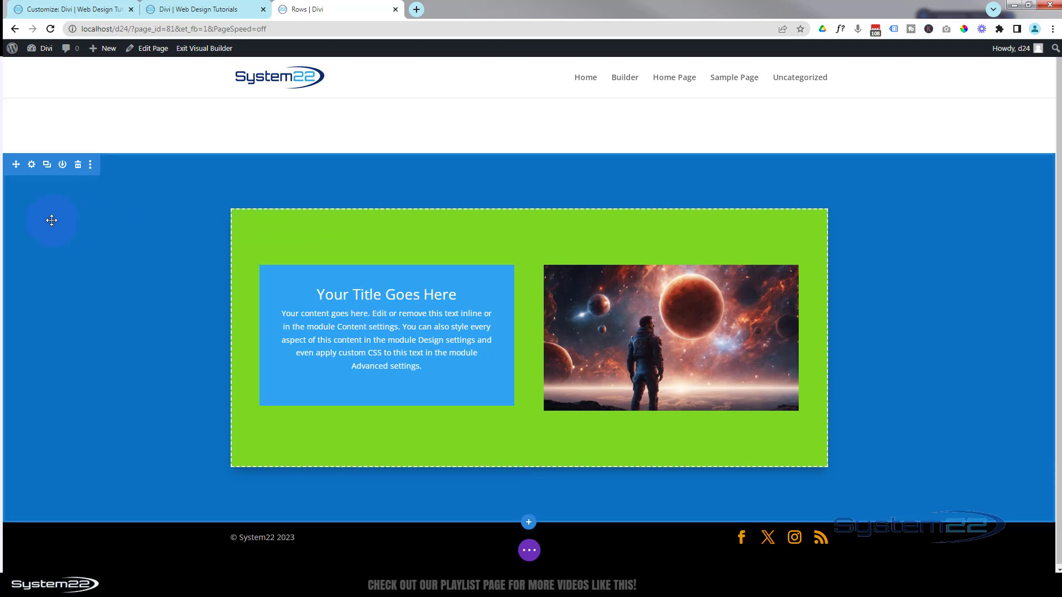
# - Save the Rows page as a draft, publish it, then save the draft again
pyautogui.click(529, 551)
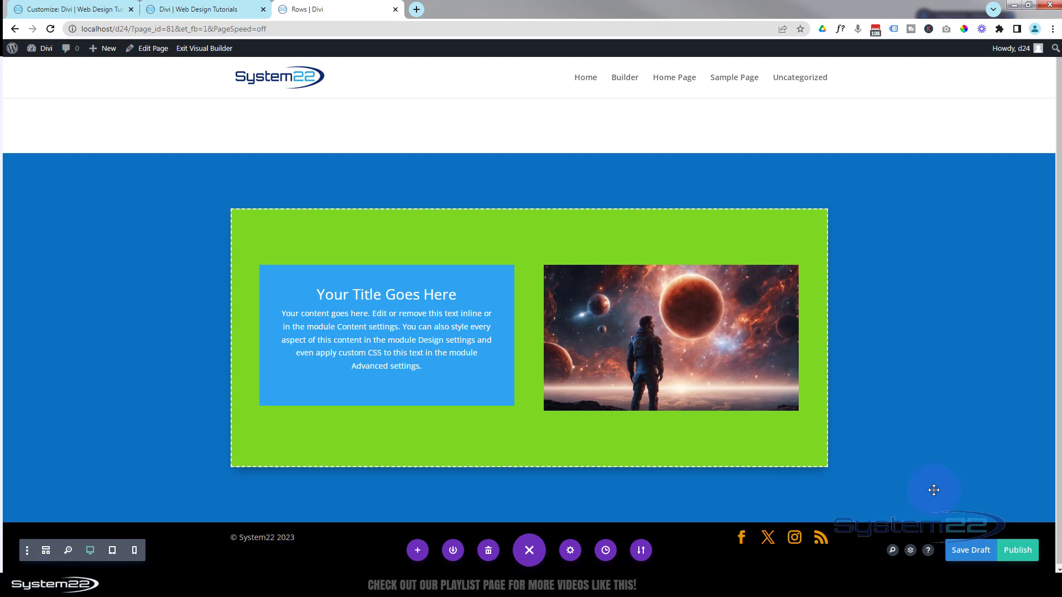
pyautogui.click(979, 551)
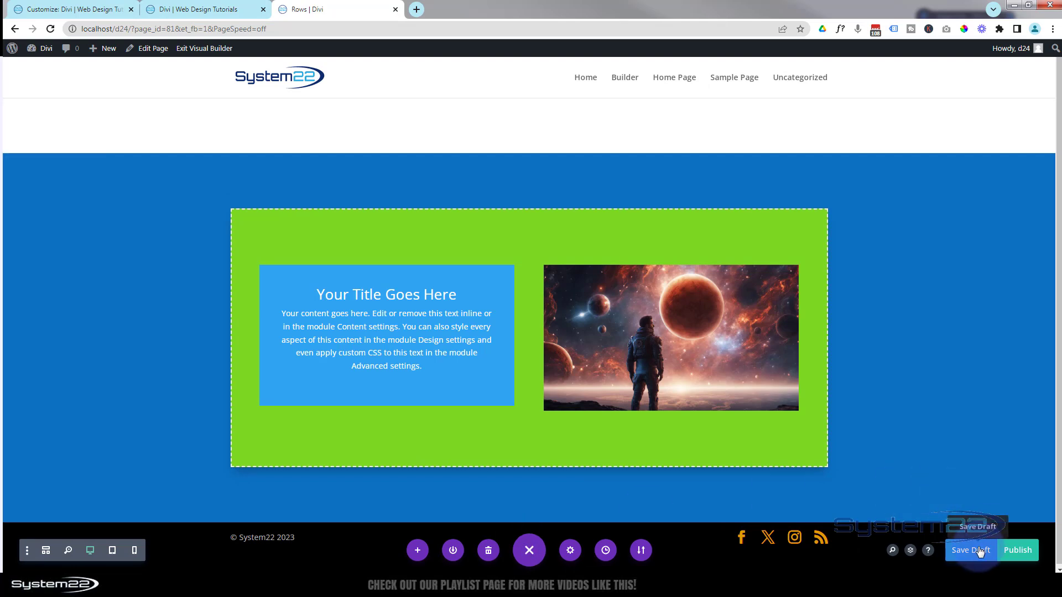
pyautogui.click(1022, 554)
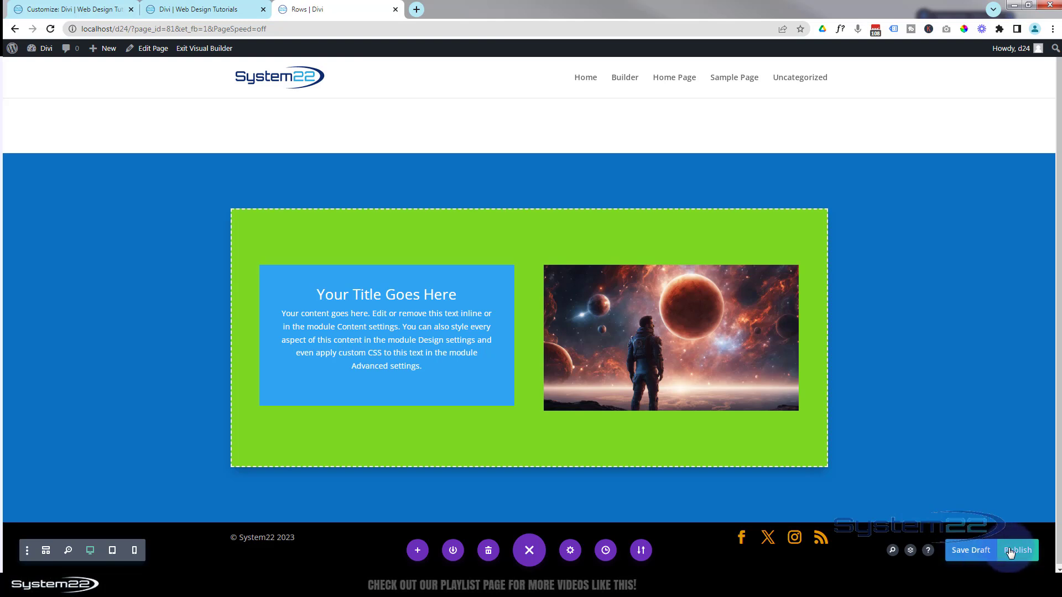
pyautogui.click(971, 552)
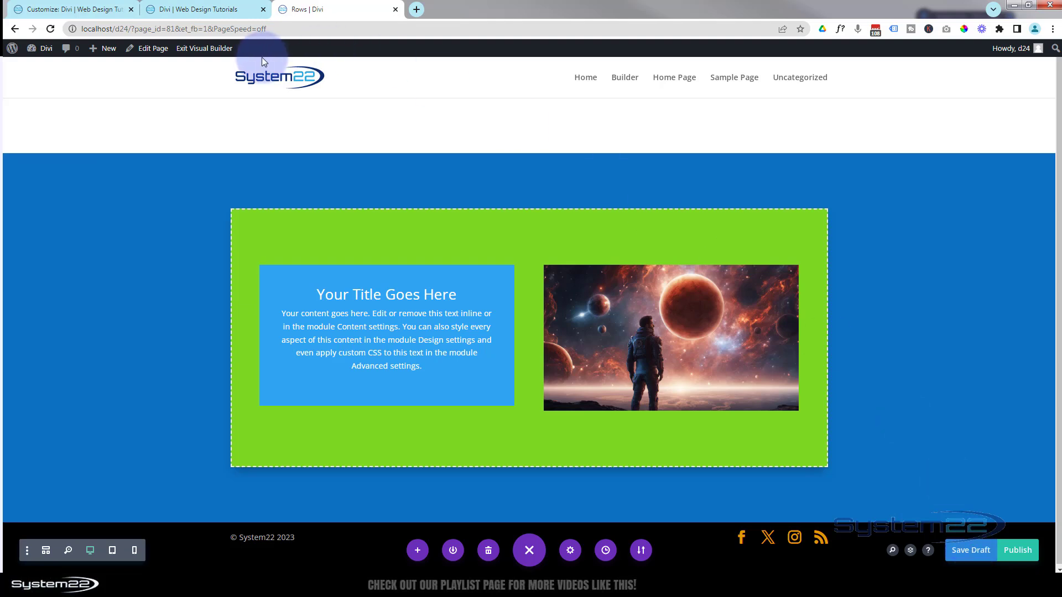
# - Exit the Visual Builder to view the live Rows page with its styled green row
pyautogui.click(203, 50)
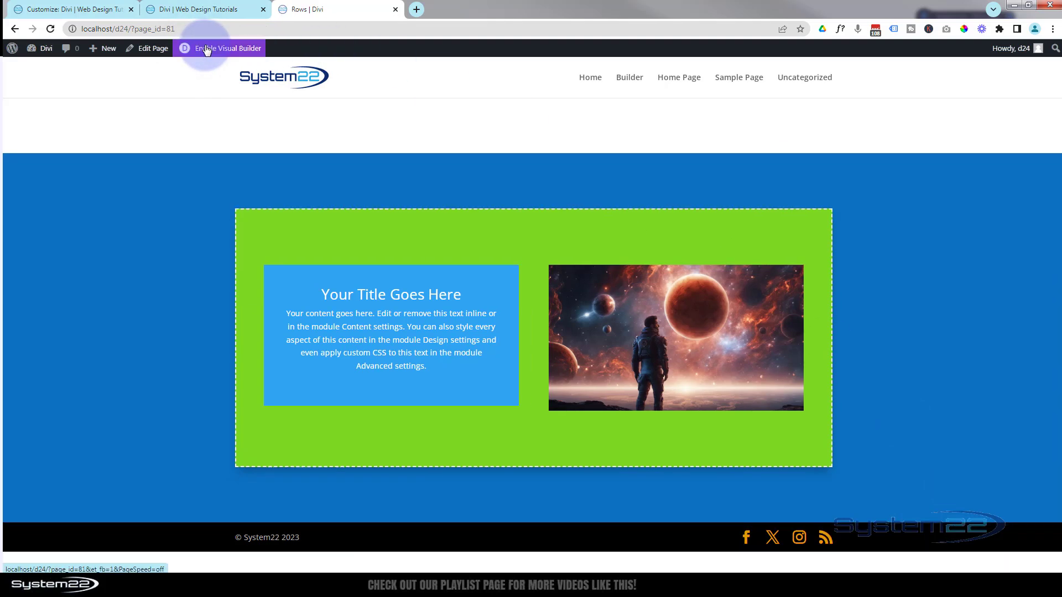